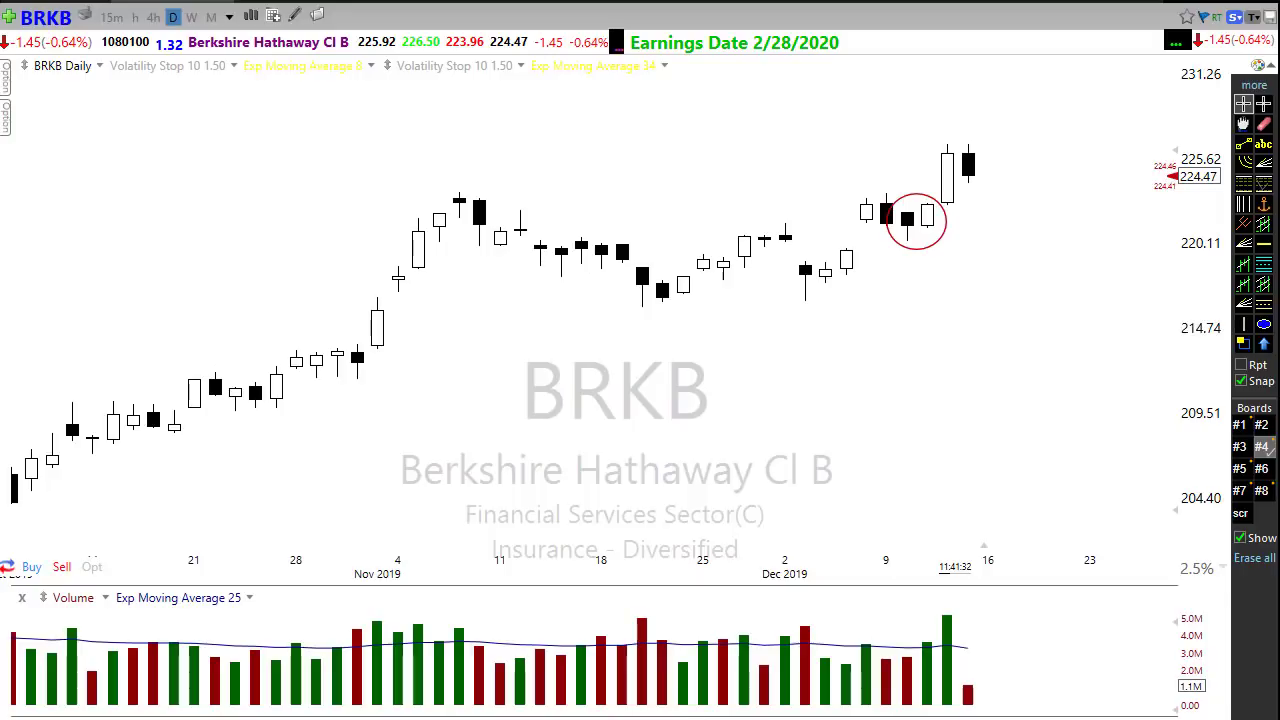
Draw two horizontal arrows through the circled December pullback near the 220 level, mark the pullback itself, and clear these marks.
drag(728, 238, 1080, 245)
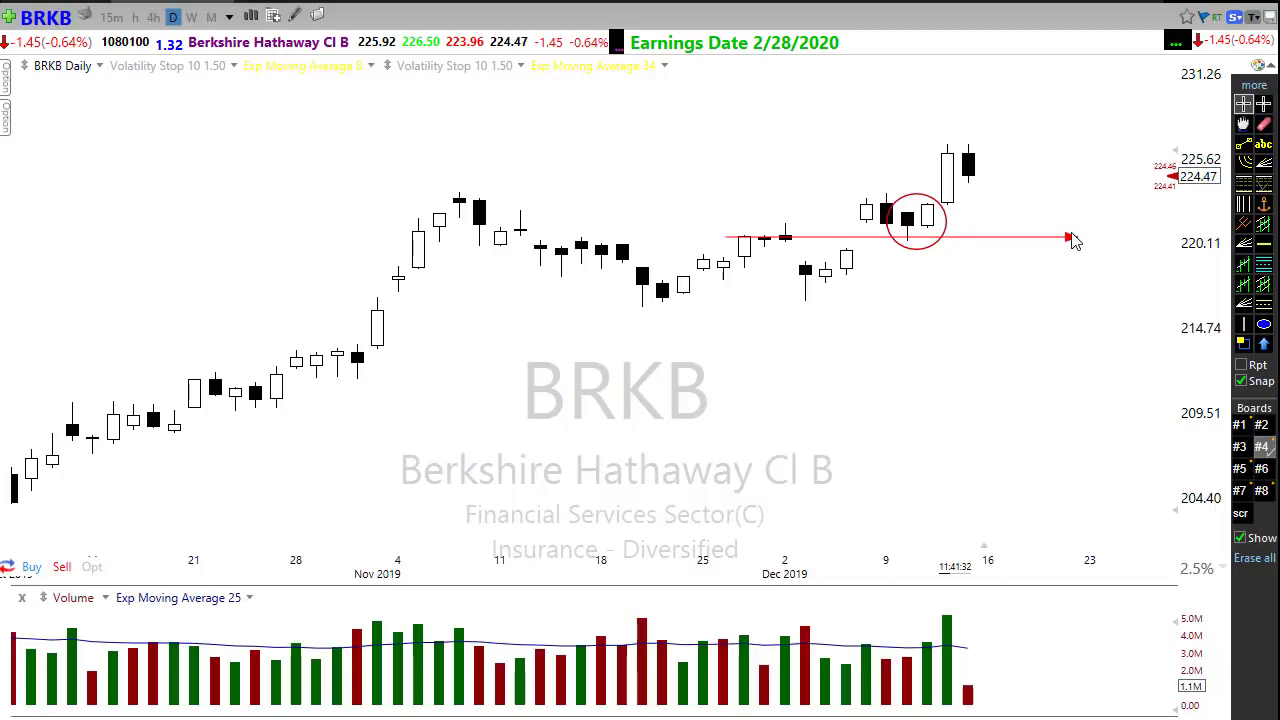
drag(567, 243, 1112, 240)
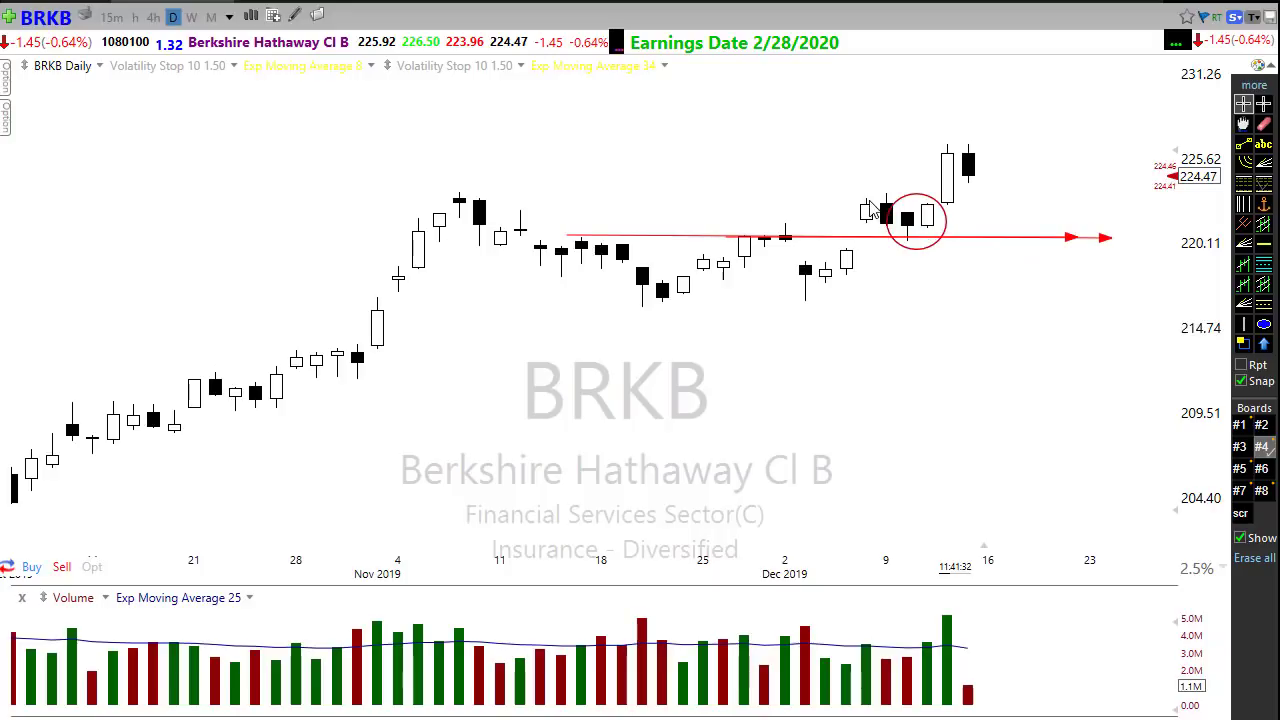
mouse_move(881, 201)
mouse_down()
mouse_move(904, 231)
mouse_move(946, 215)
mouse_up()
key(ctrl+z)
key(ctrl+z)
key(ctrl+z)
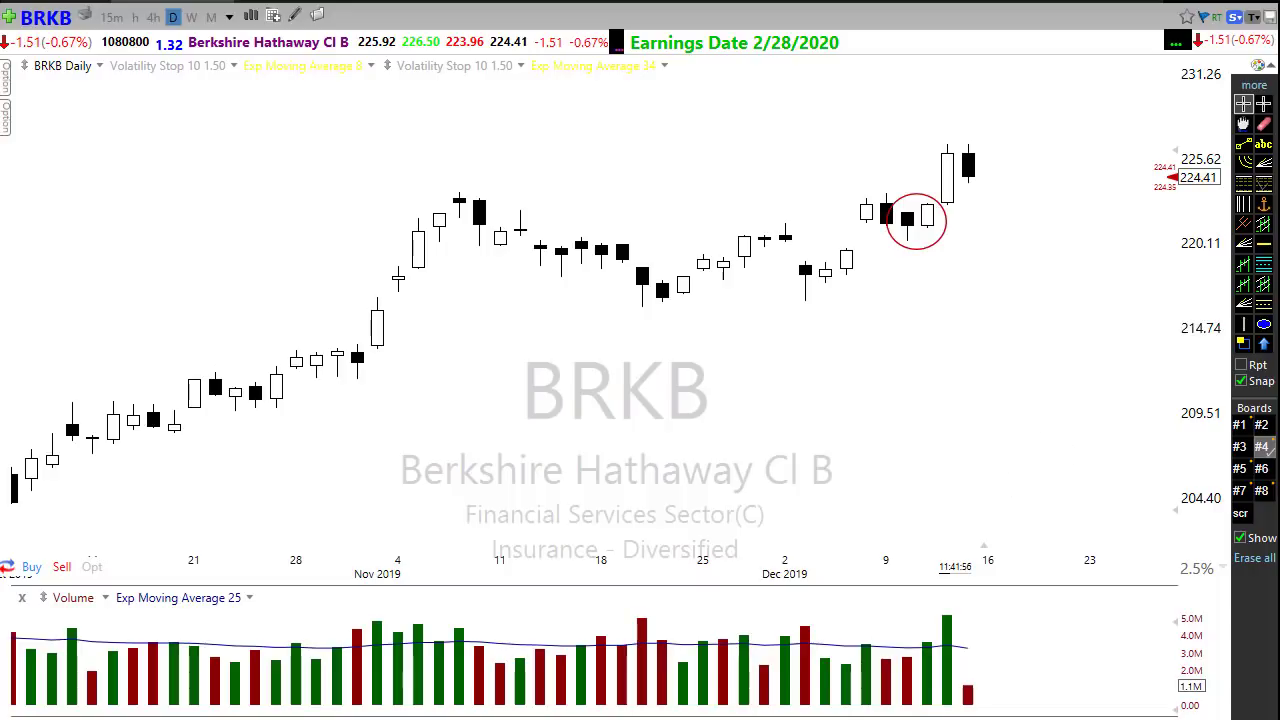
Draw a horizontal arrow across the circled December pullback, another pointing at its low, and a rising one beneath the candles.
drag(722, 230, 1040, 235)
drag(1051, 371, 940, 247)
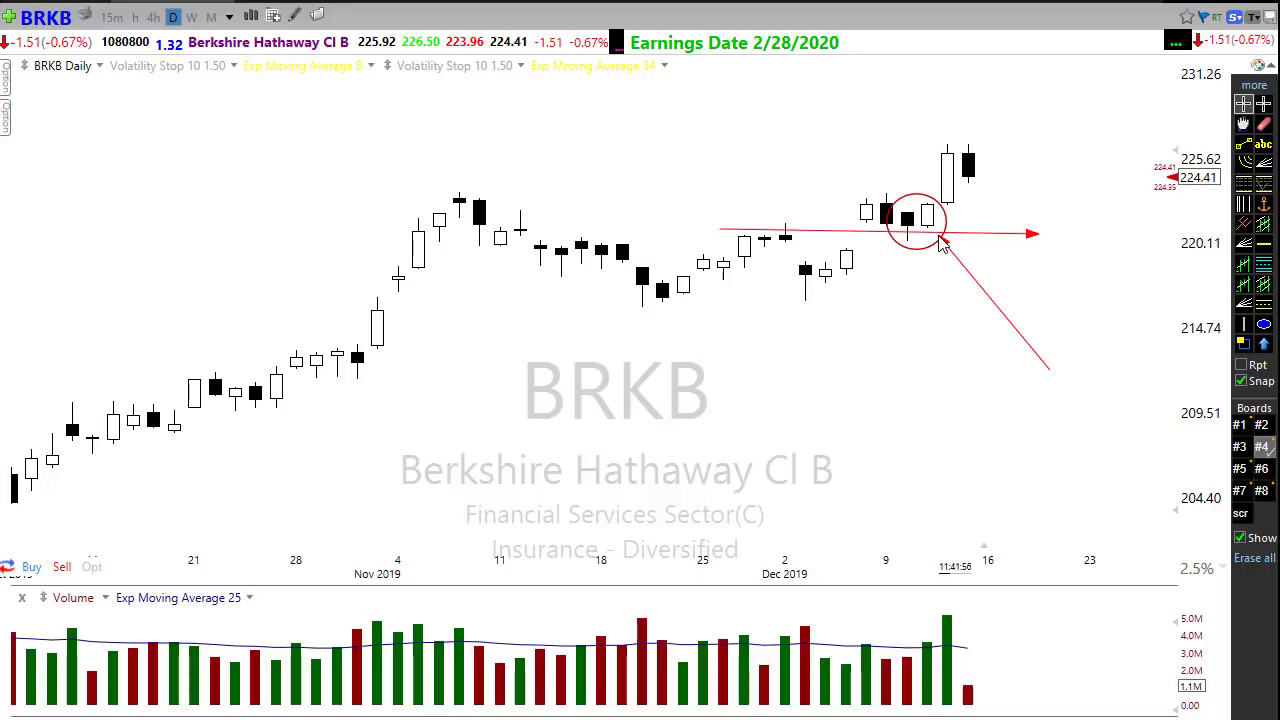
mouse_move(794, 306)
mouse_down()
mouse_move(995, 178)
mouse_move(1058, 167)
mouse_up()
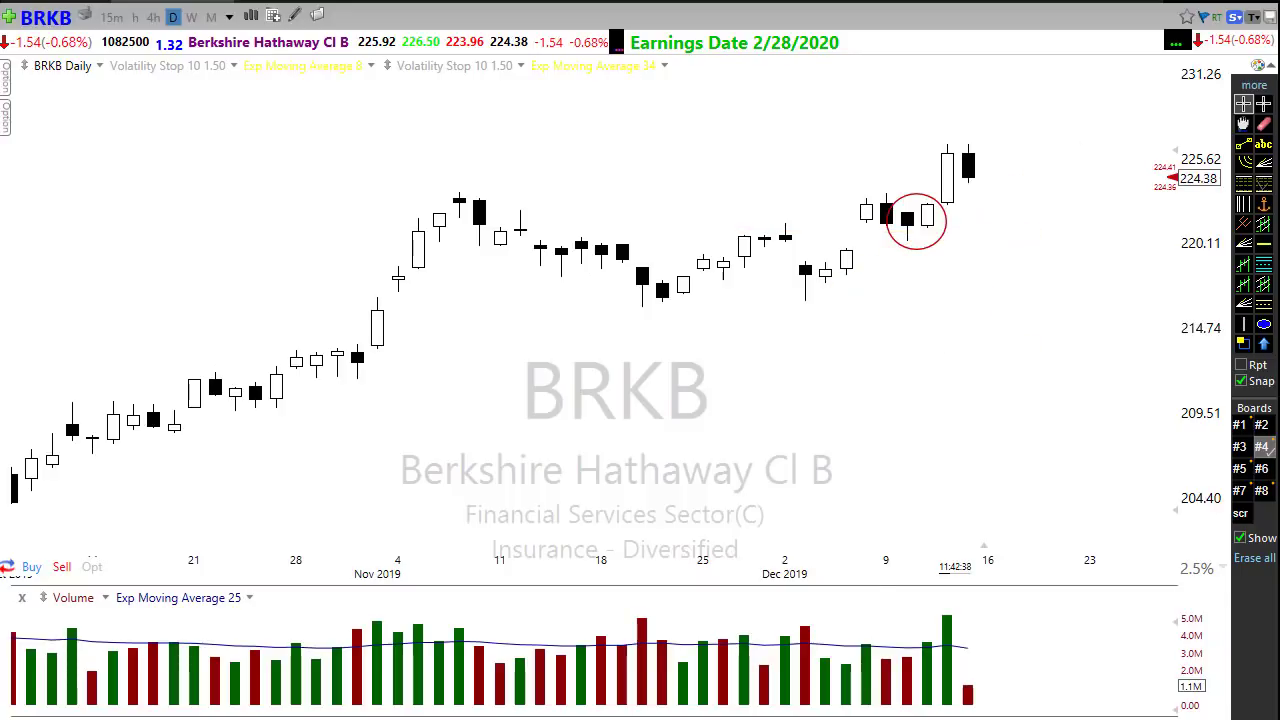
Point arrows at the early-December pullback candles and draw a horizontal arrow along the lows of late November and early December.
mouse_move(917, 430)
mouse_down()
mouse_move(818, 308)
mouse_move(838, 296)
mouse_up()
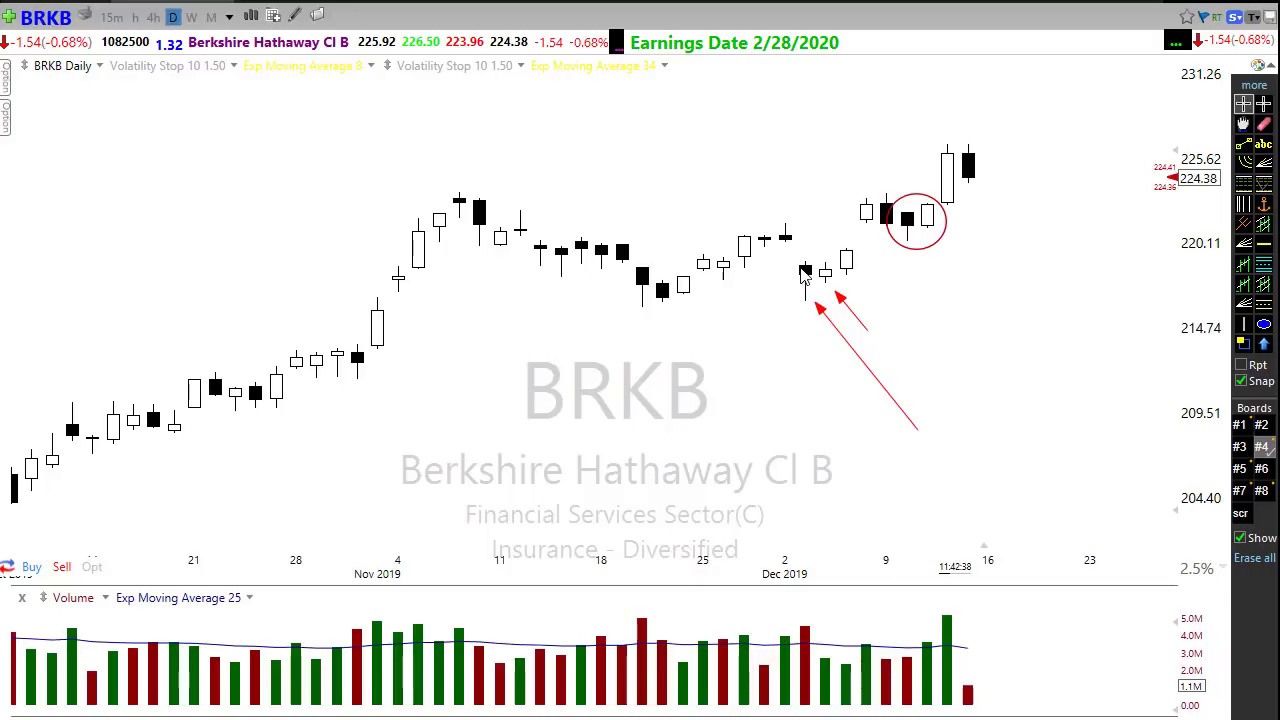
drag(793, 265, 924, 274)
drag(894, 329, 859, 281)
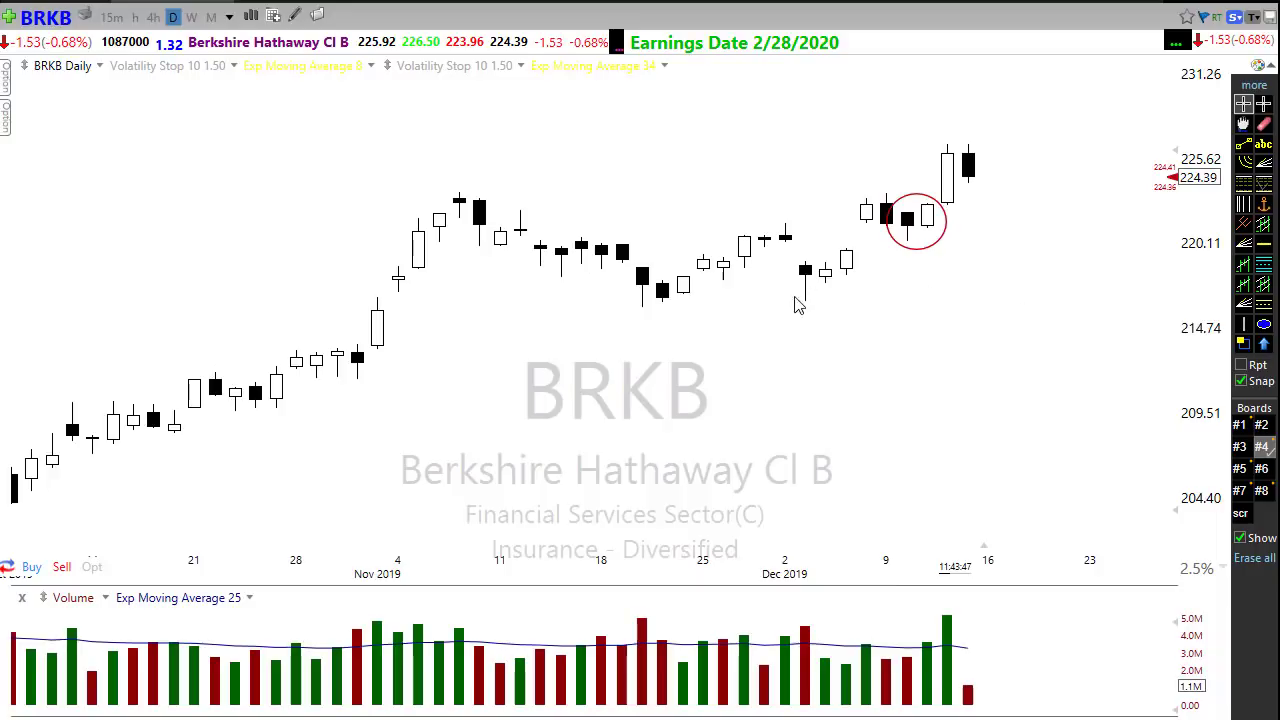
mouse_move(637, 309)
mouse_down()
mouse_move(1016, 310)
mouse_move(1023, 321)
mouse_up()
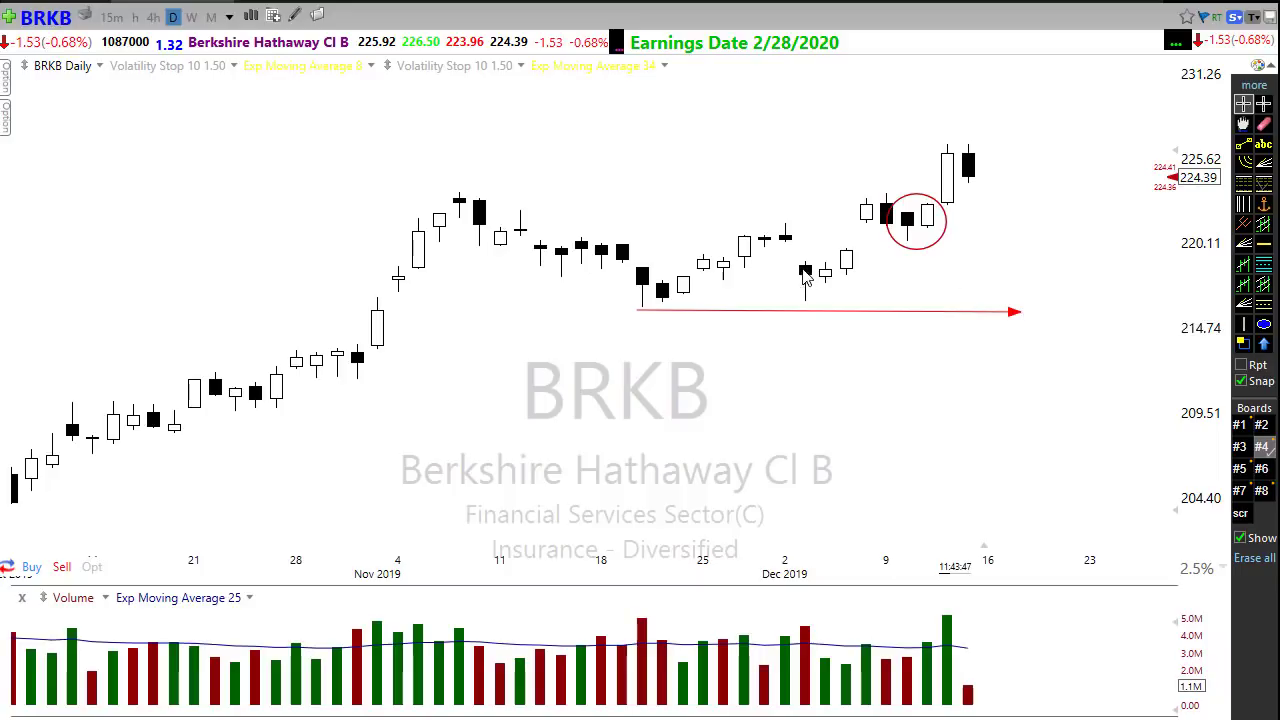
mouse_move(800, 265)
mouse_down()
mouse_move(903, 278)
mouse_move(911, 265)
mouse_up()
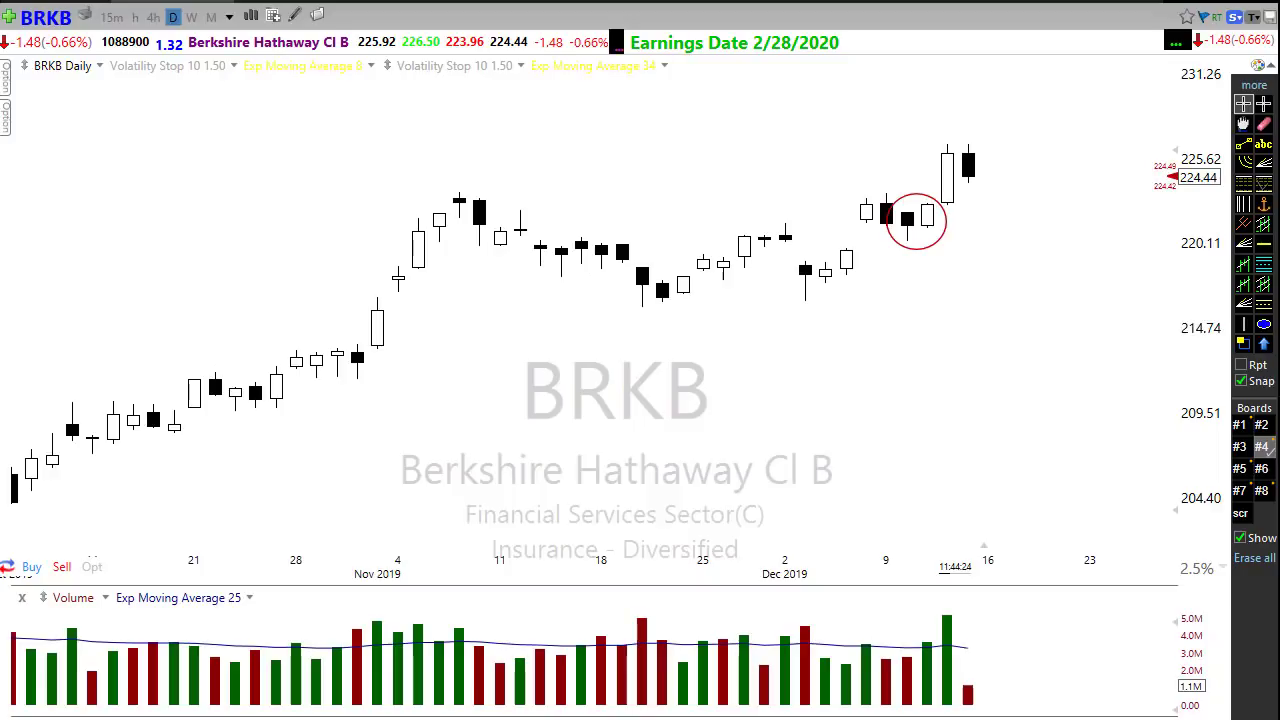
Mark the upper wick of the mid-October candle and draw a rising arrow under the October uptrend to early November.
drag(100, 332, 74, 398)
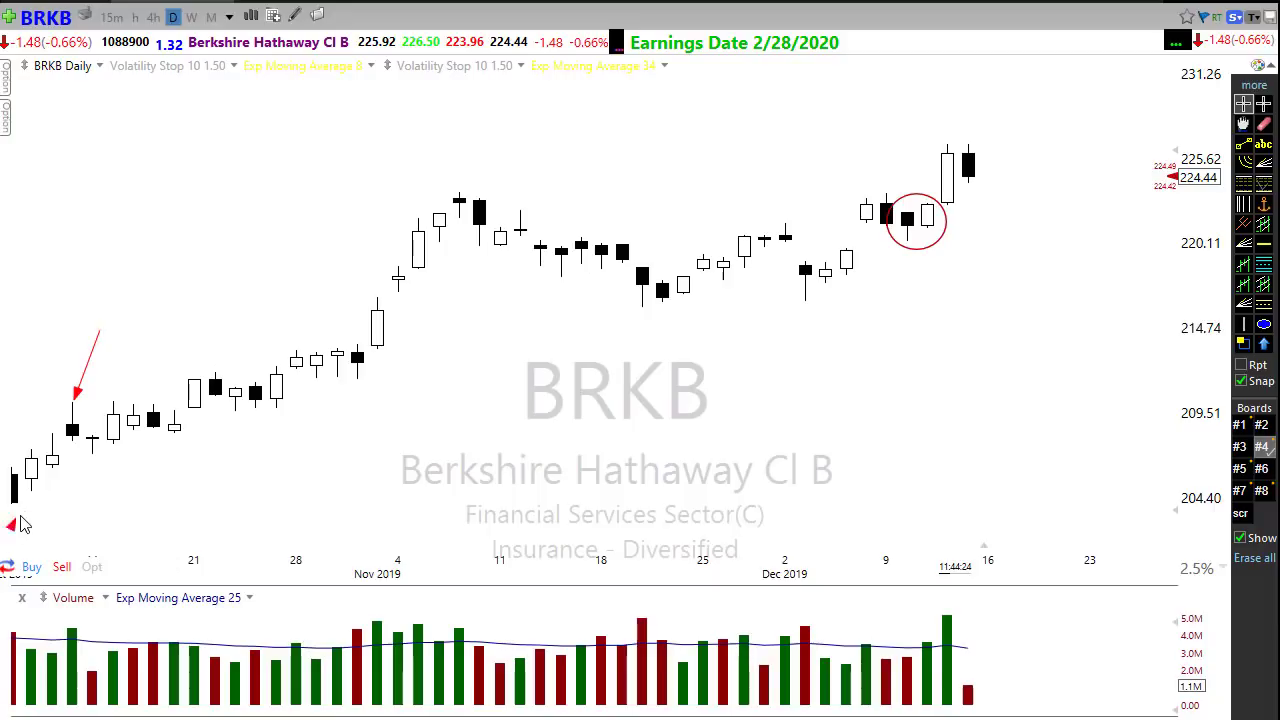
mouse_move(16, 517)
mouse_down()
mouse_move(330, 400)
mouse_move(357, 375)
mouse_up()
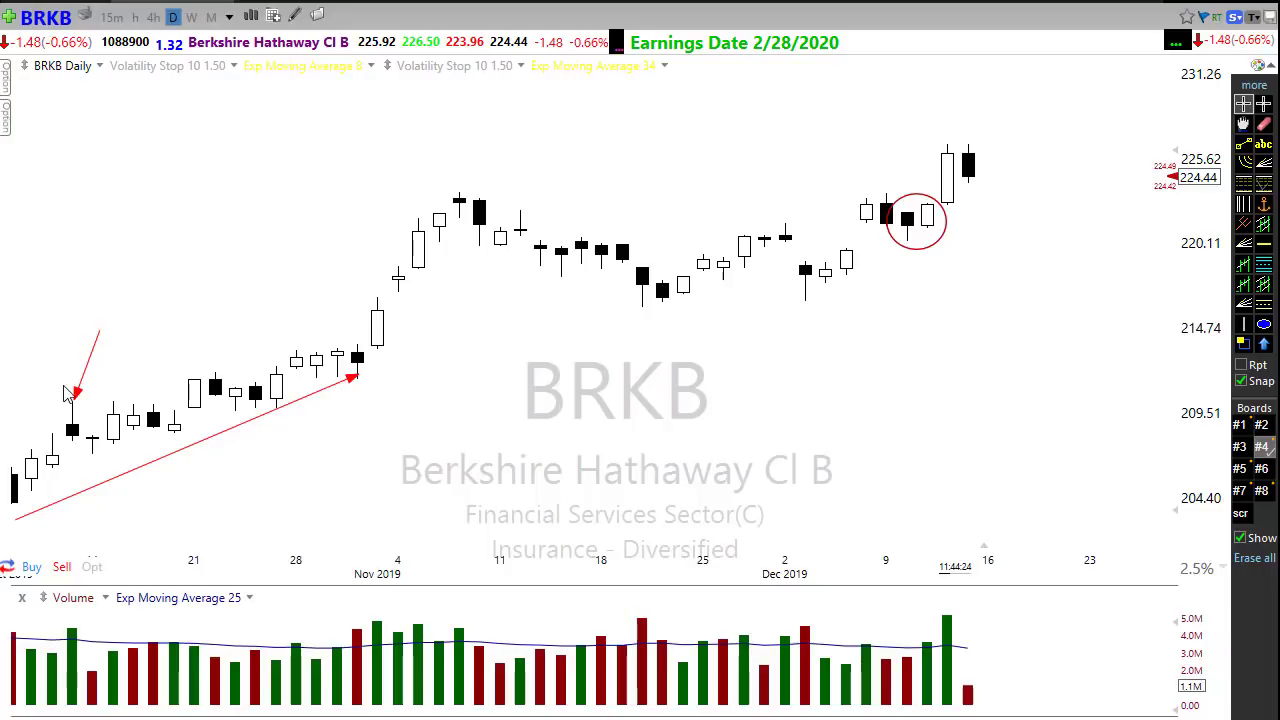
drag(33, 398, 104, 402)
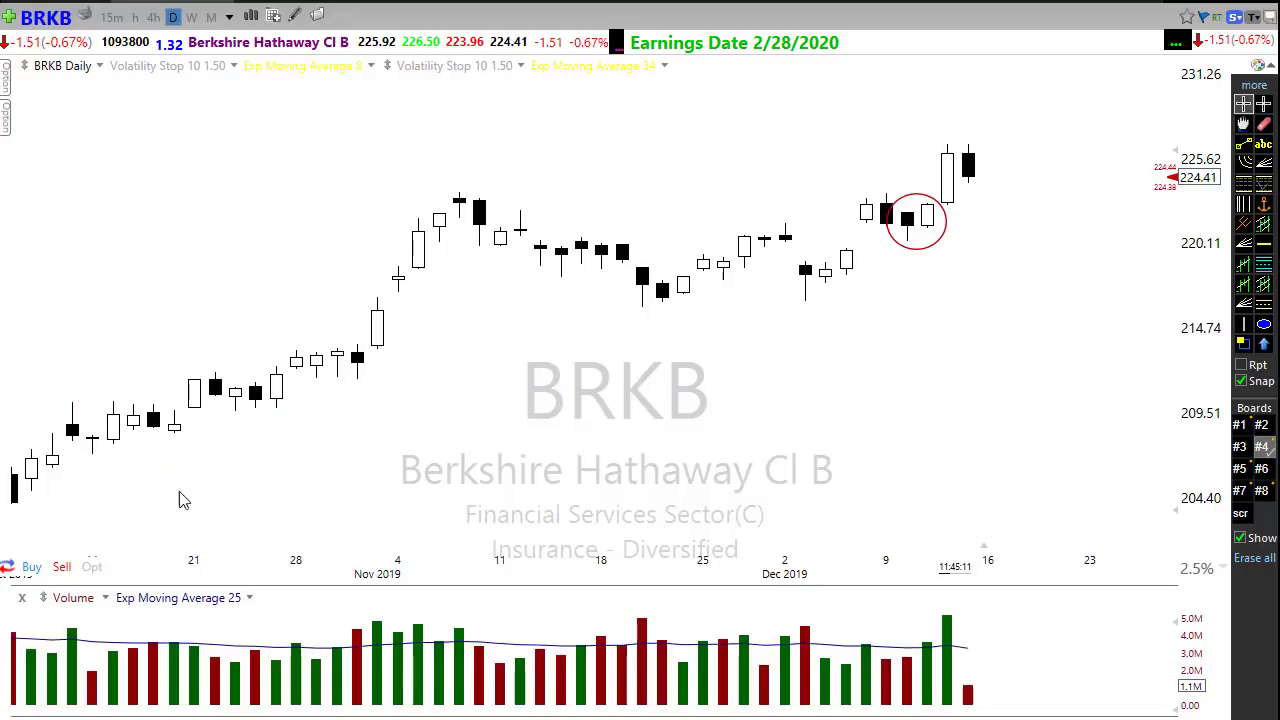
scroll(306, 471, down, 2)
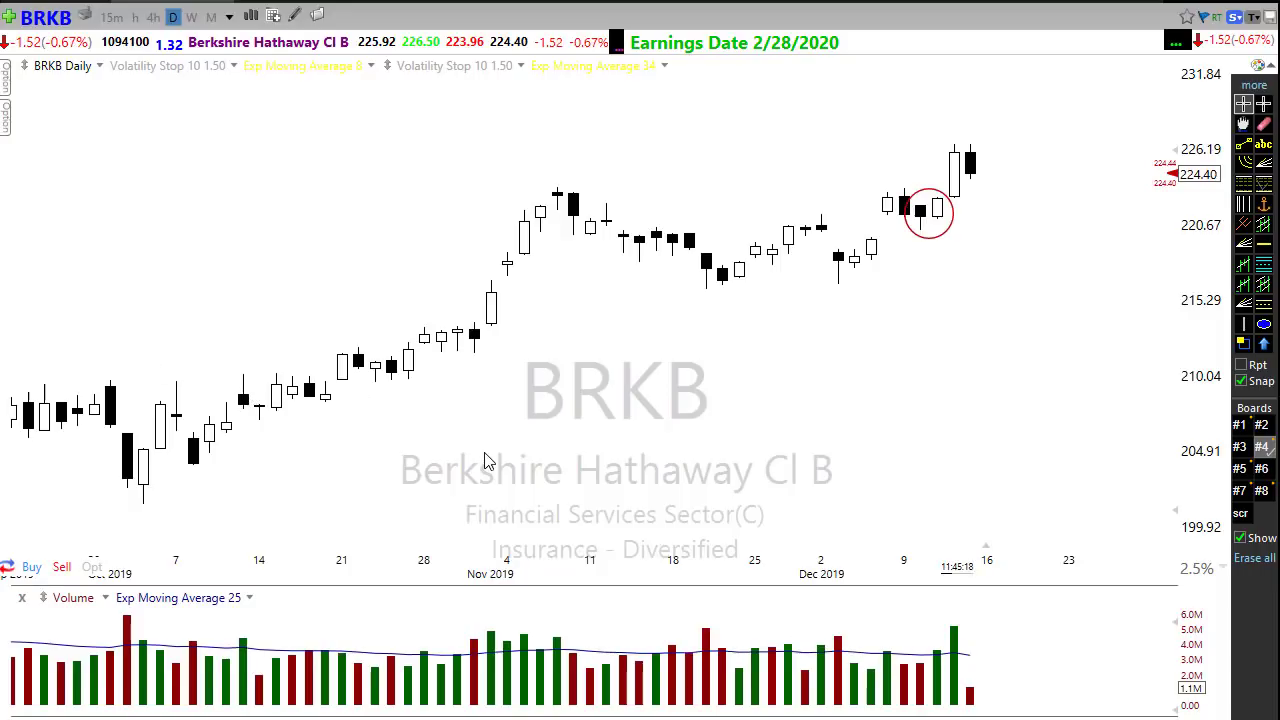
scroll(482, 467, up, 1)
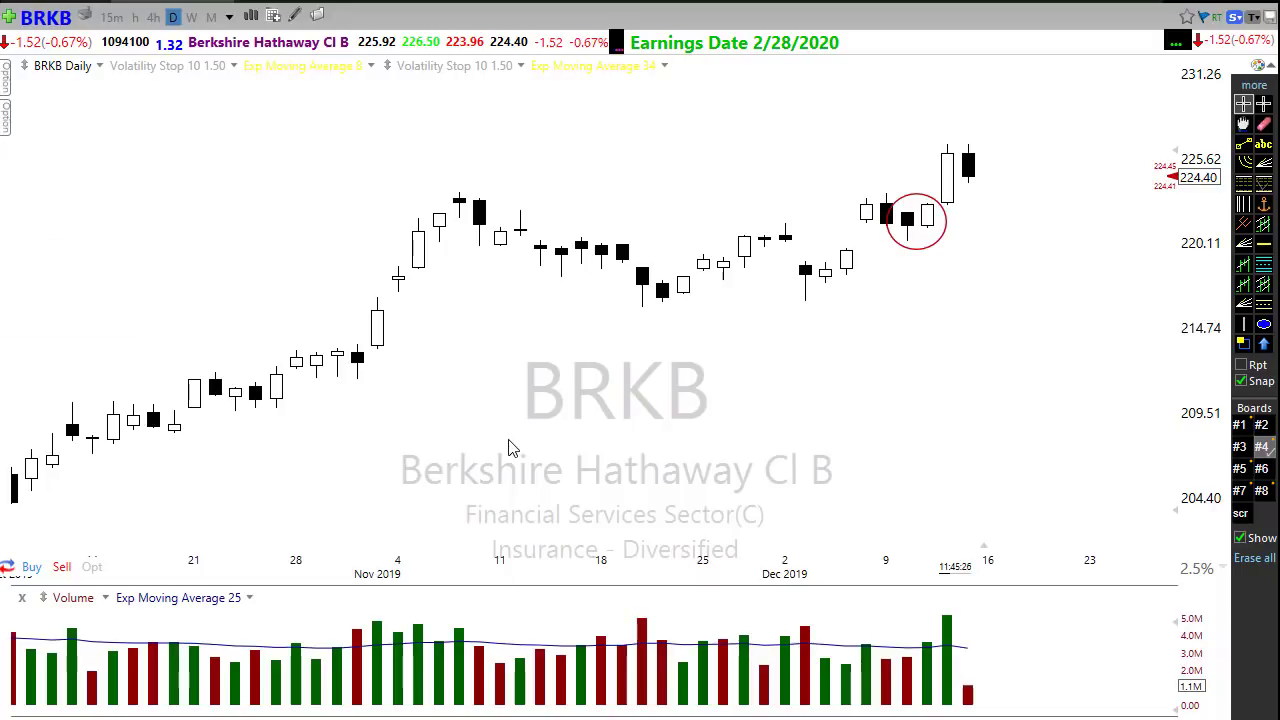
Load the SPLK chart, circle the candles around 9 December in green, and undo that circle.
text(splk)
key(Return)
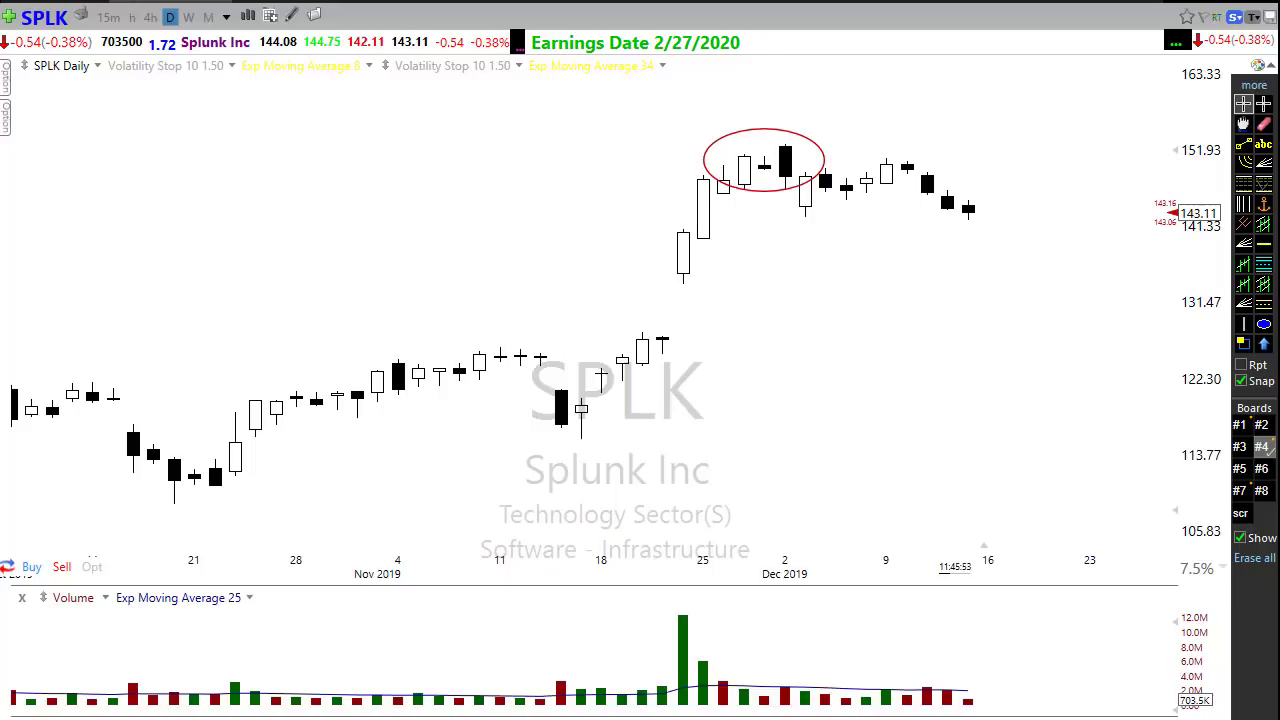
click(886, 194)
mouse_move(901, 199)
mouse_down()
mouse_move(945, 201)
mouse_move(918, 158)
mouse_move(875, 172)
mouse_move(884, 197)
mouse_up()
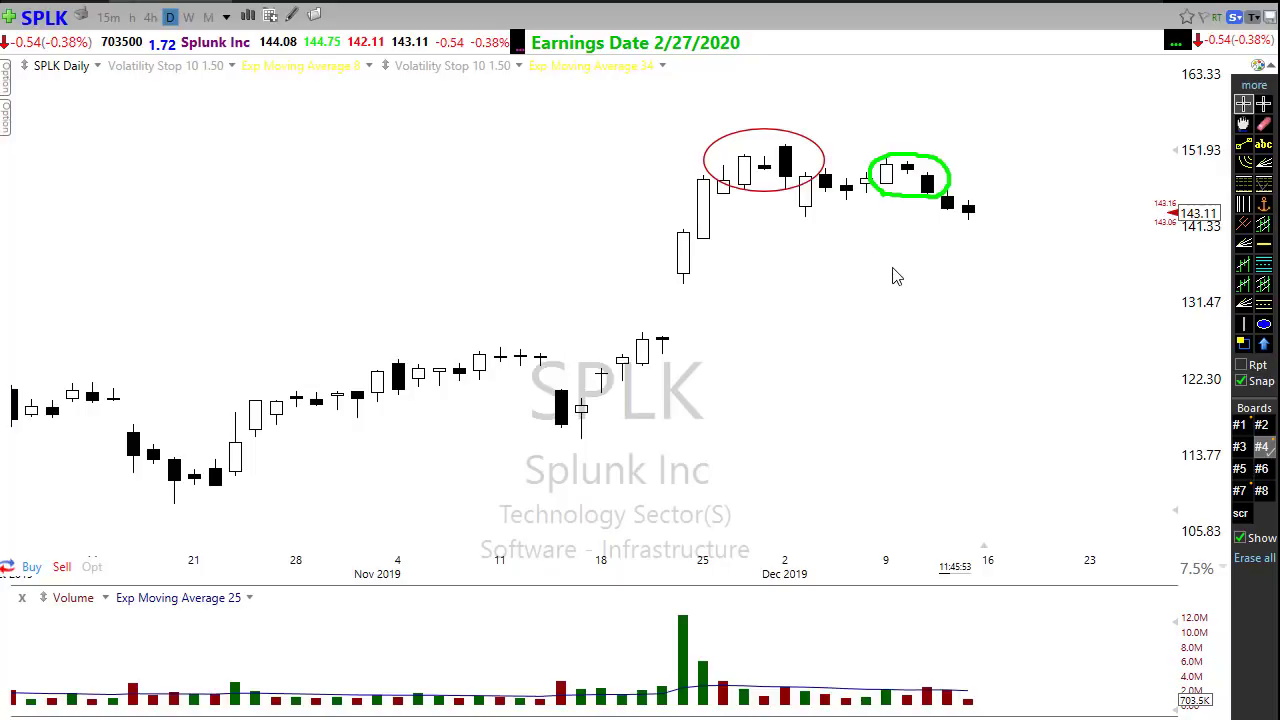
key(ctrl+z)
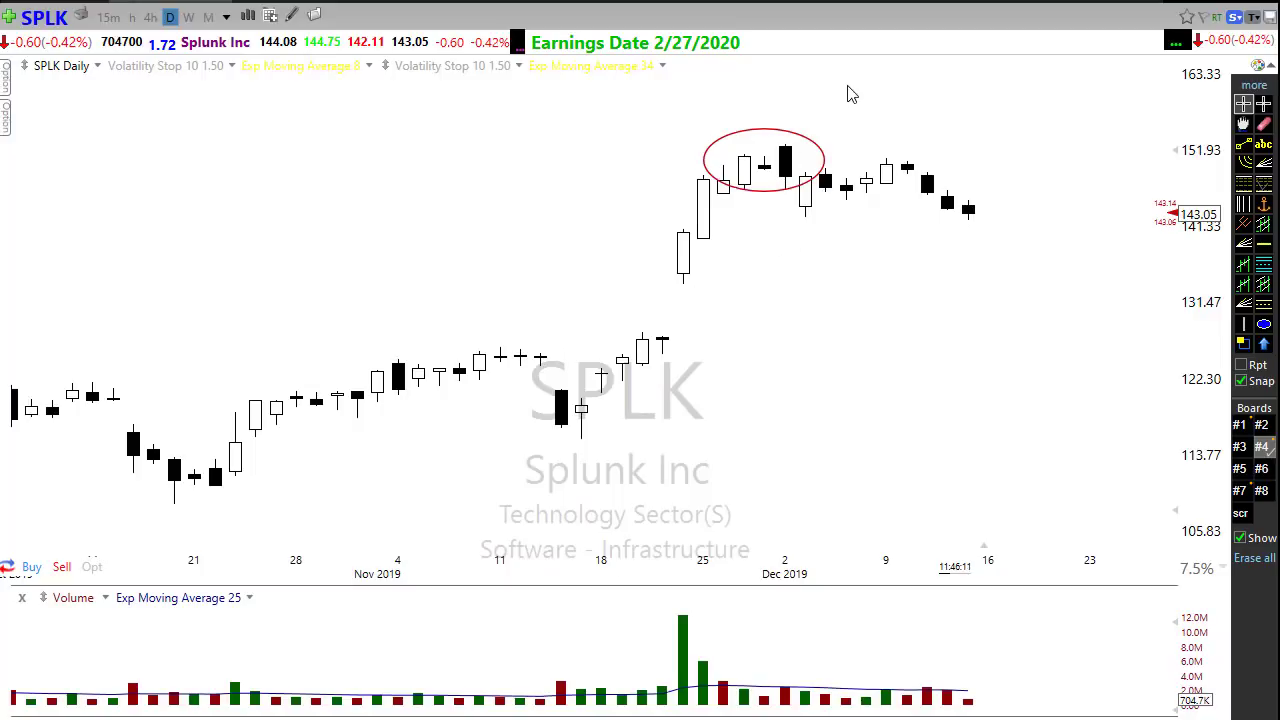
Point arrows at the last candle in the red ellipse, draw a rising arrow from the mid-November low, and clear them.
mouse_move(849, 80)
mouse_down()
mouse_move(817, 149)
mouse_move(802, 150)
mouse_up()
click(838, 100)
drag(838, 100, 806, 150)
mouse_move(576, 454)
mouse_down()
mouse_move(692, 332)
mouse_move(782, 192)
mouse_up()
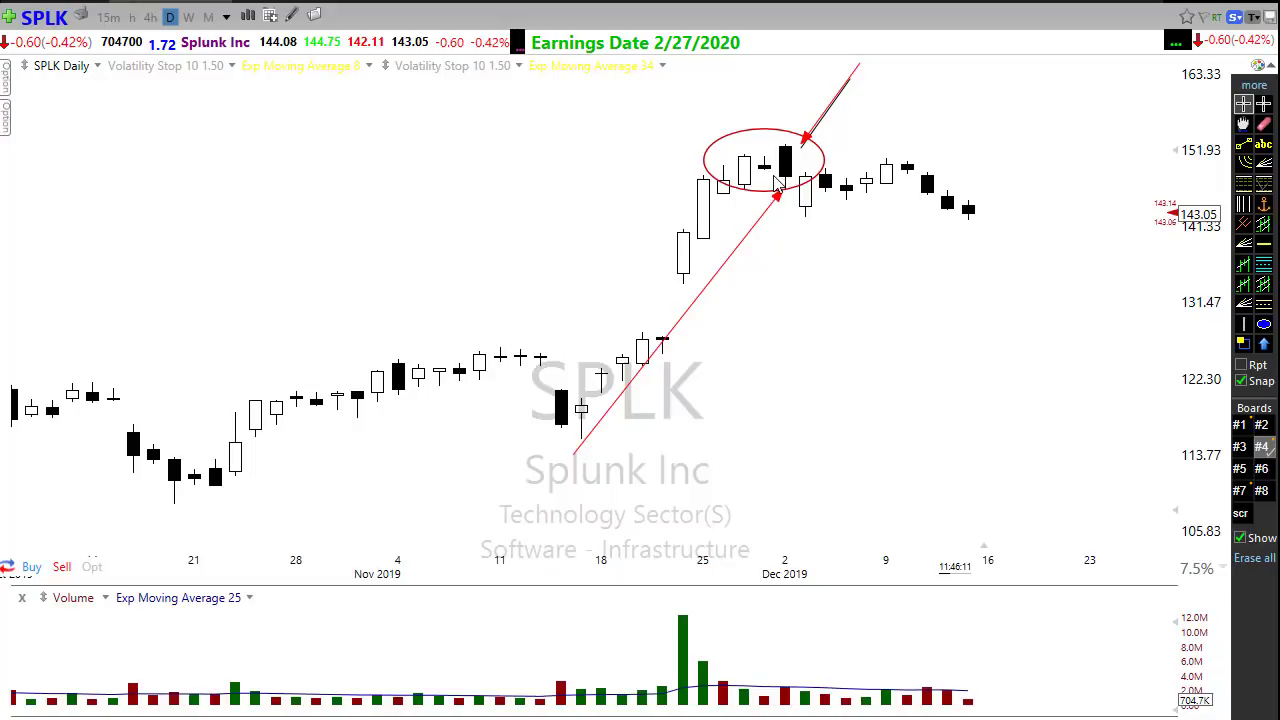
key(Escape)
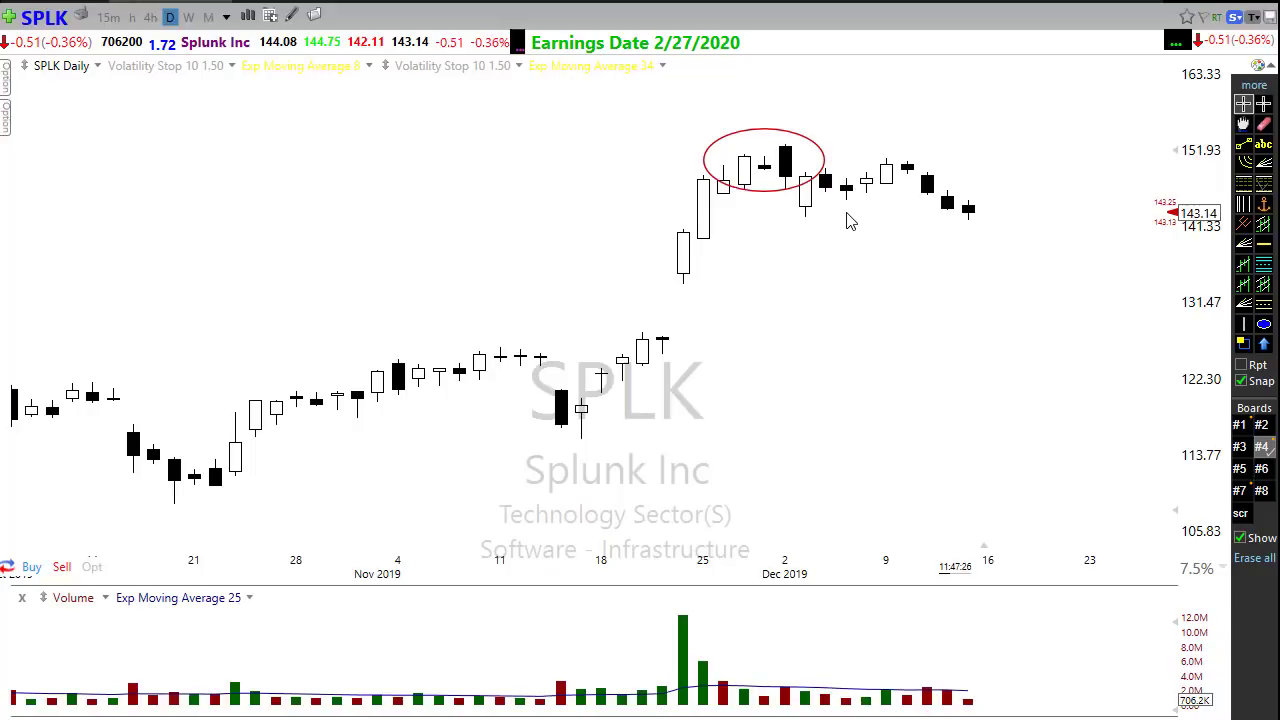
Draw an arrow along the November rally into the red ellipse and one toward the early-December candles, and clear both.
mouse_move(567, 436)
mouse_down()
mouse_move(636, 354)
mouse_move(728, 184)
mouse_up()
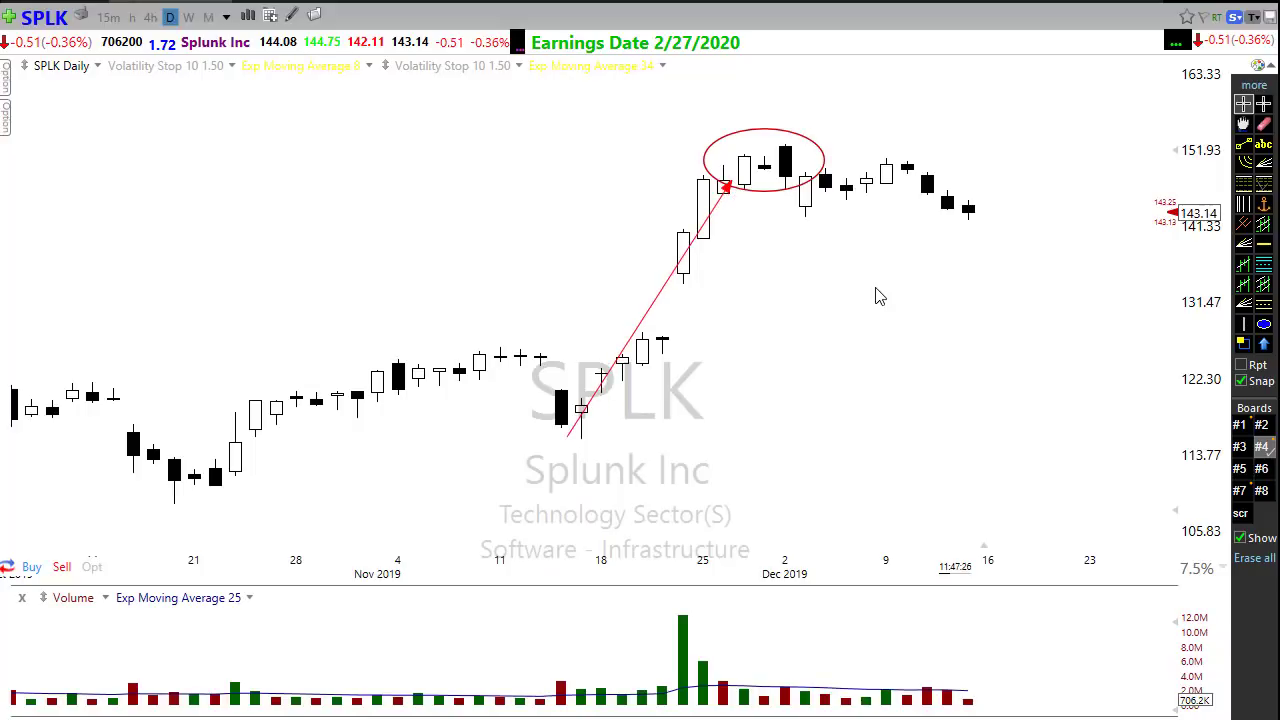
drag(875, 288, 822, 216)
key(Escape)
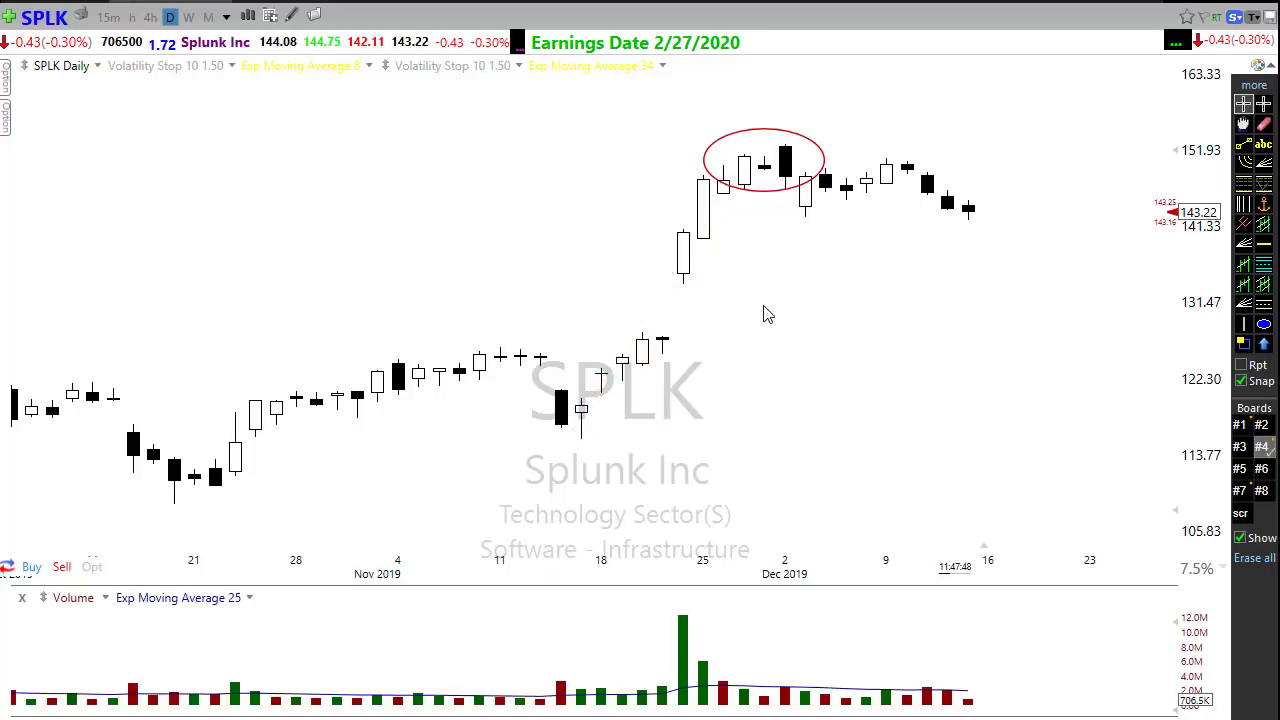
scroll(763, 315, down, 3)
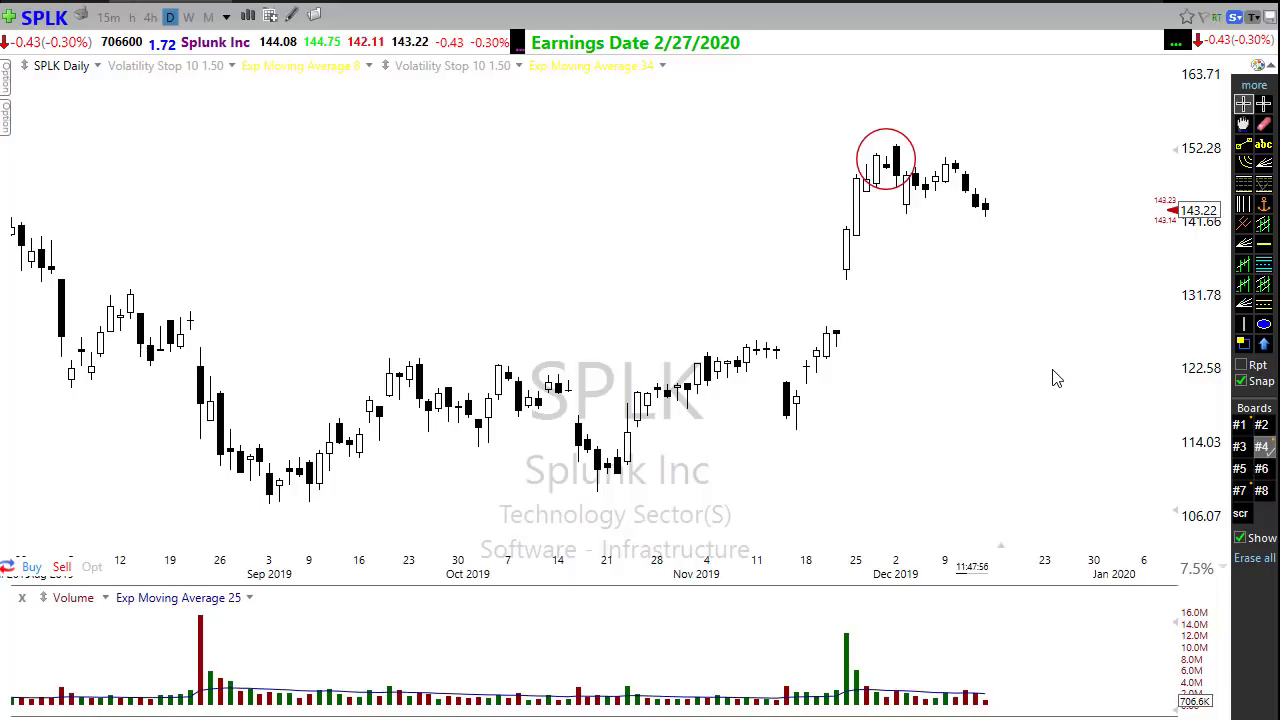
scroll(830, 410, up, 3)
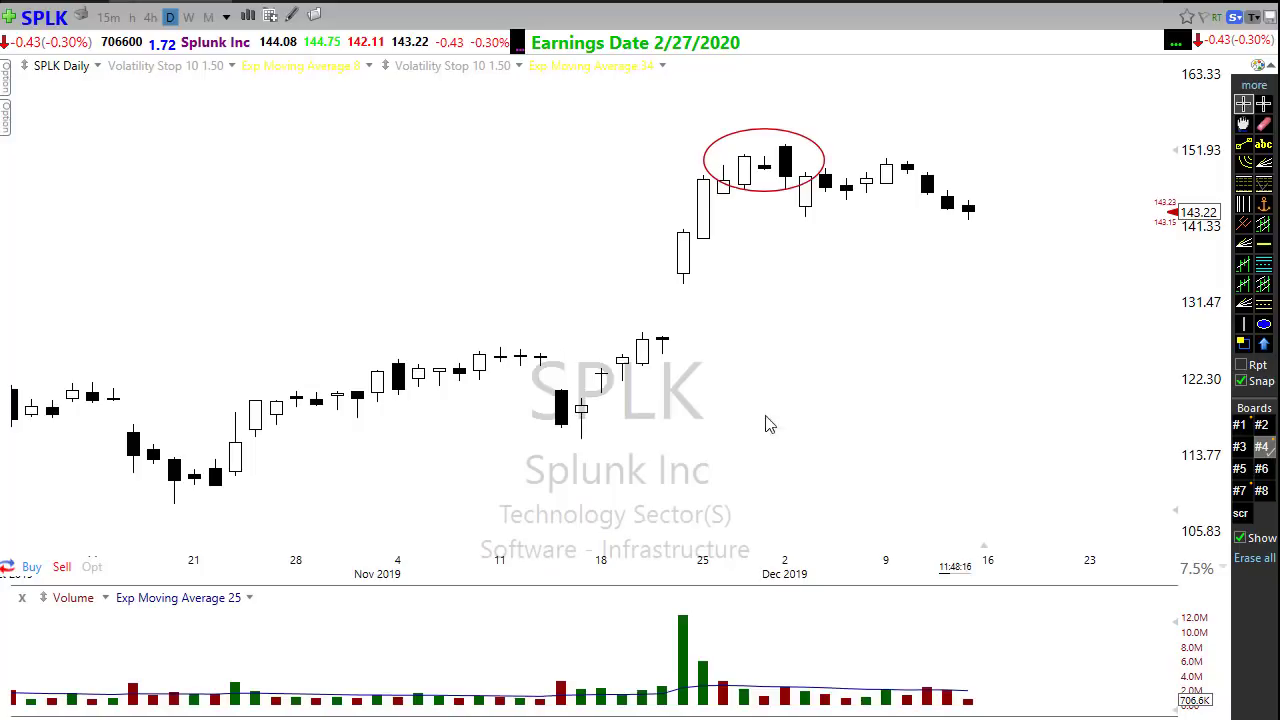
Change the chart symbol to CZR, Caesars Entertainment Corporation.
click(843, 465)
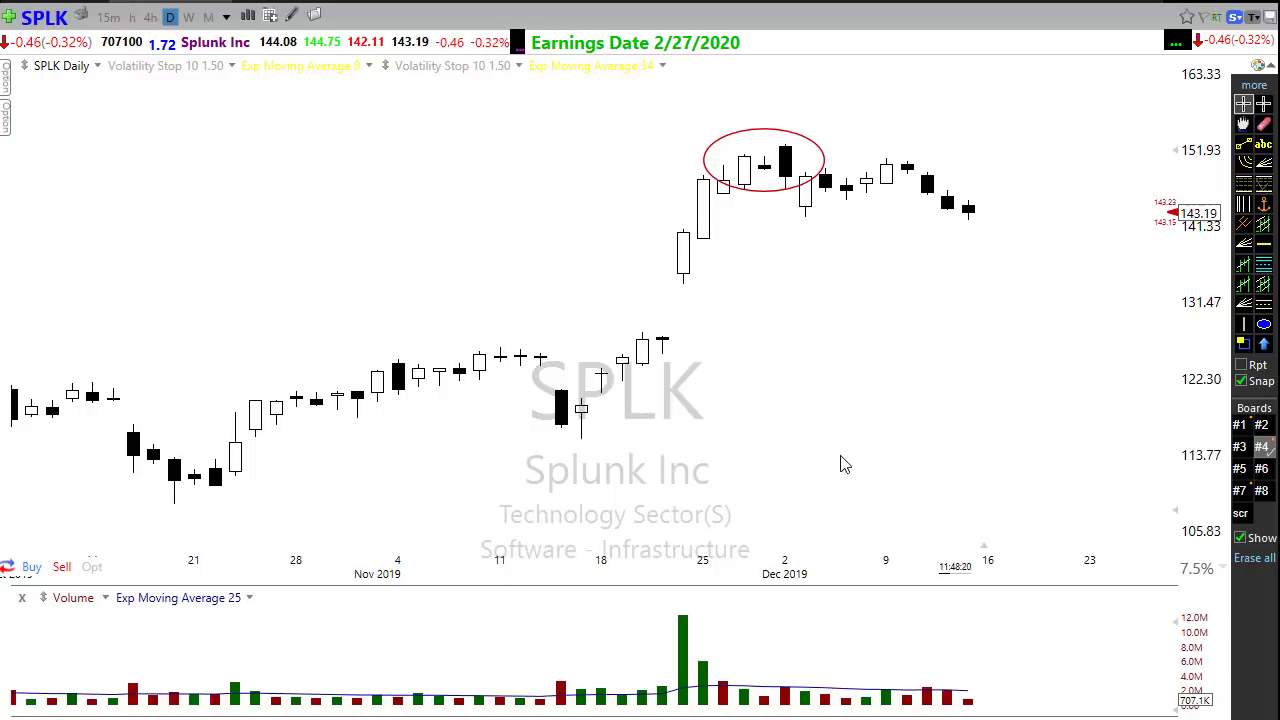
text(CZR)
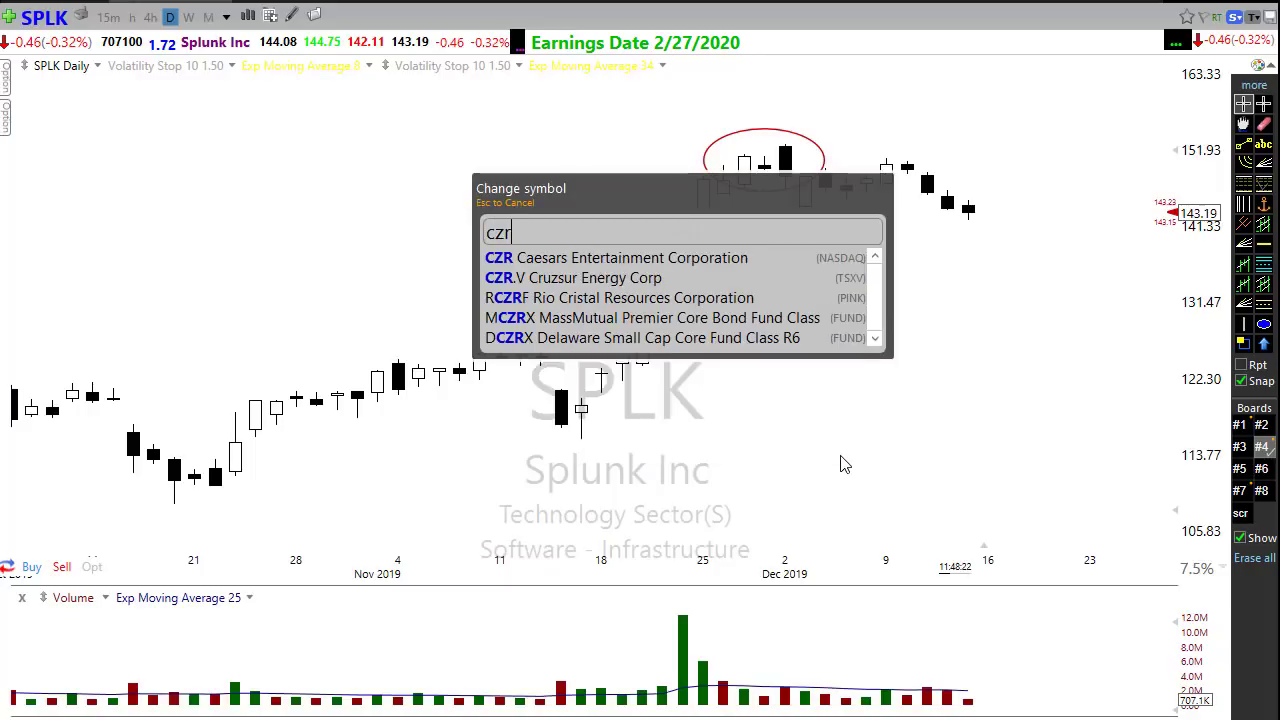
key(Return)
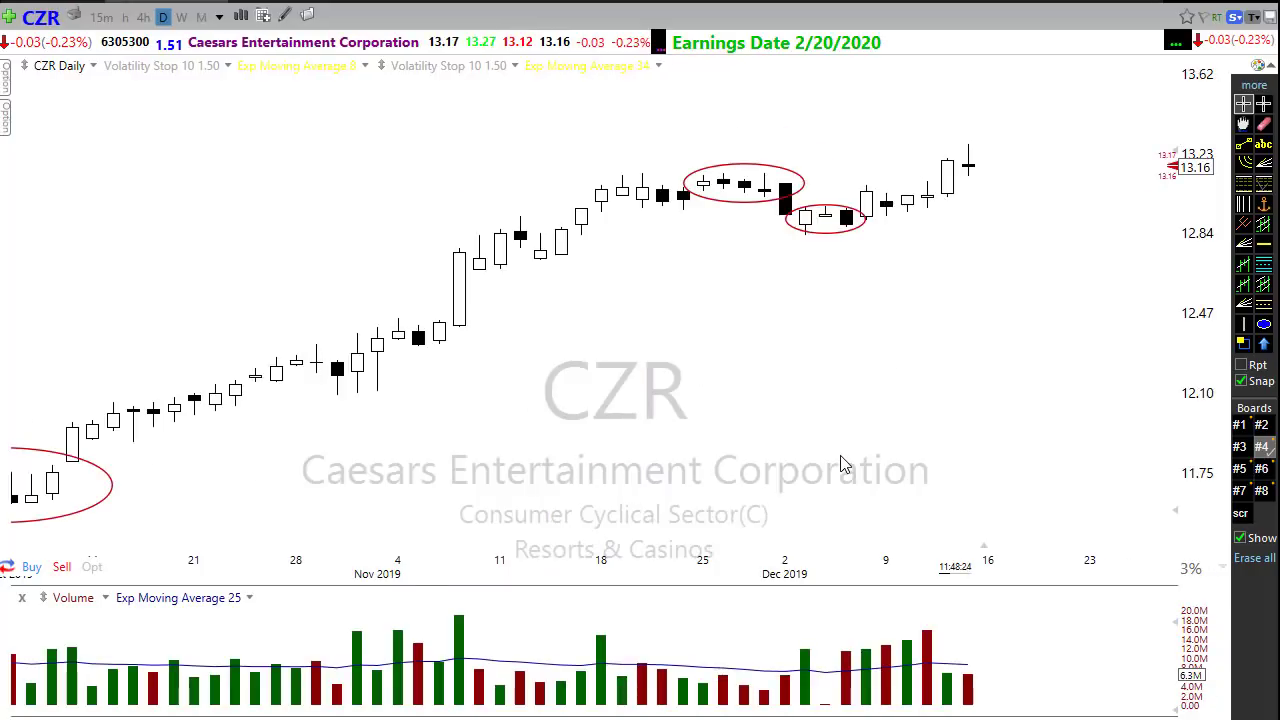
scroll(908, 428, down, 4)
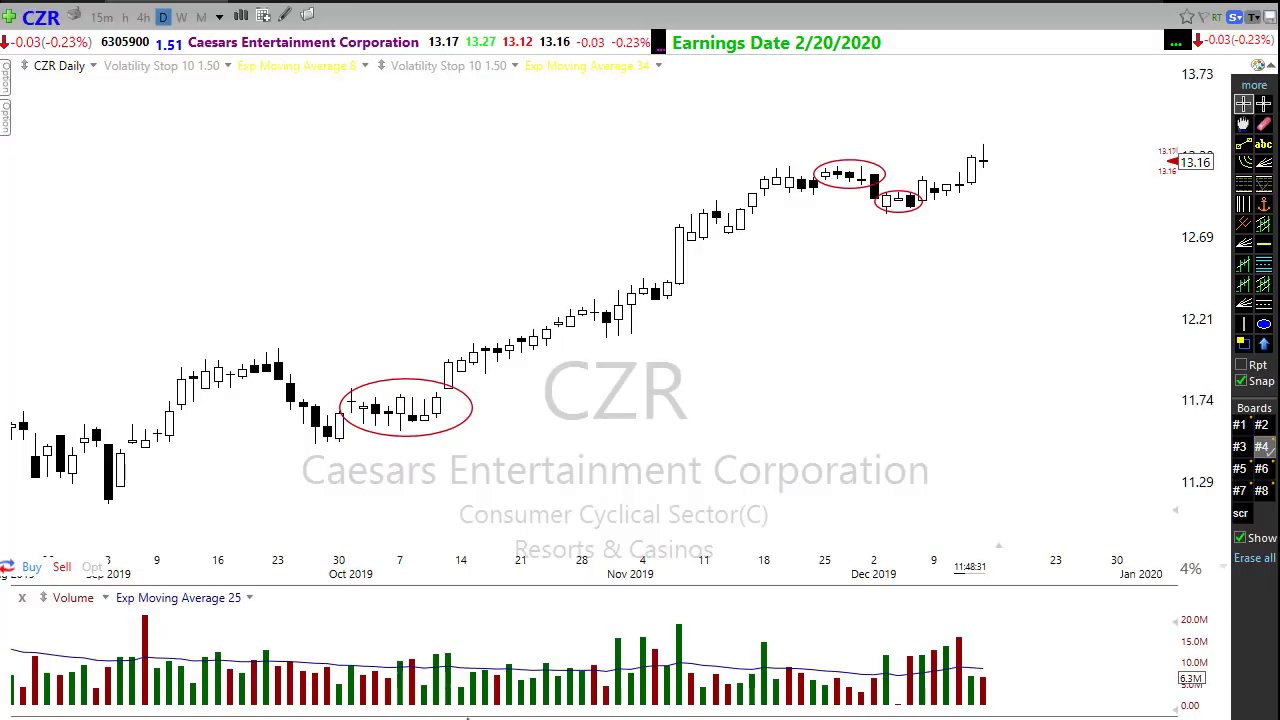
Mark the circled early-October base and the circled late-November and early-December pullbacks with arrows, and clear the arrows.
drag(600, 483, 456, 414)
drag(340, 400, 518, 400)
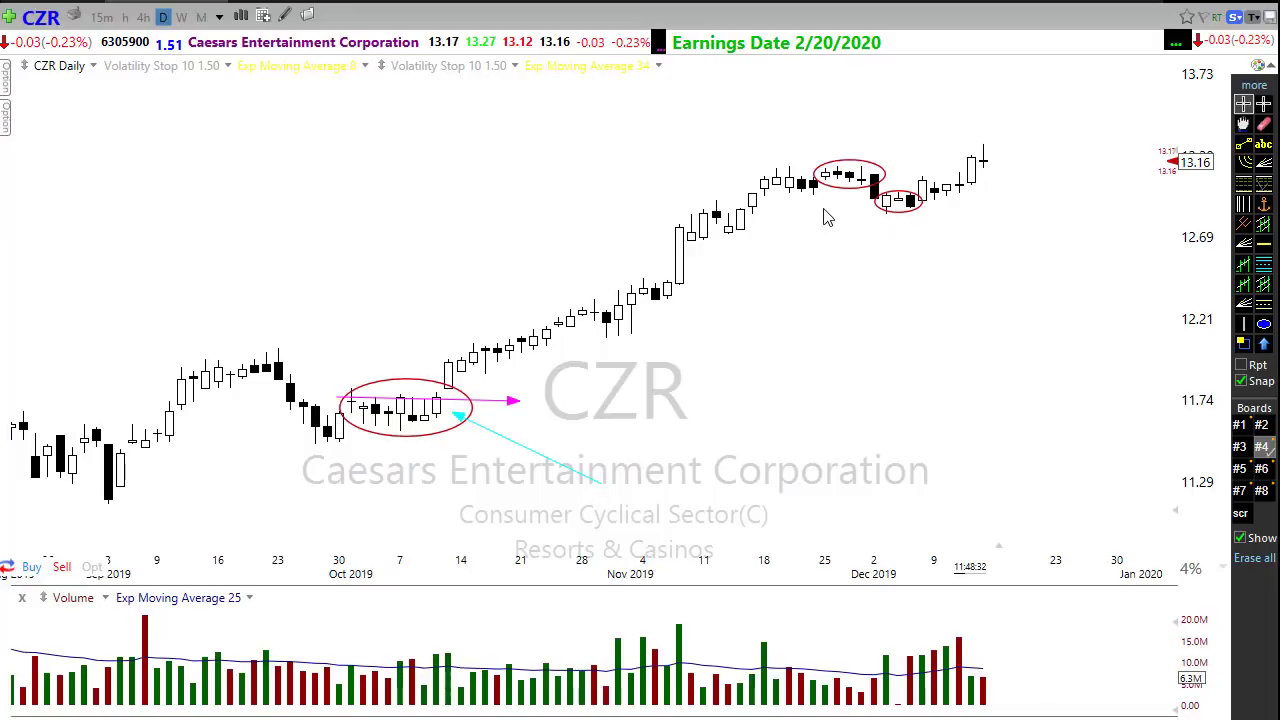
drag(822, 177, 920, 187)
scroll(903, 374, up, 2)
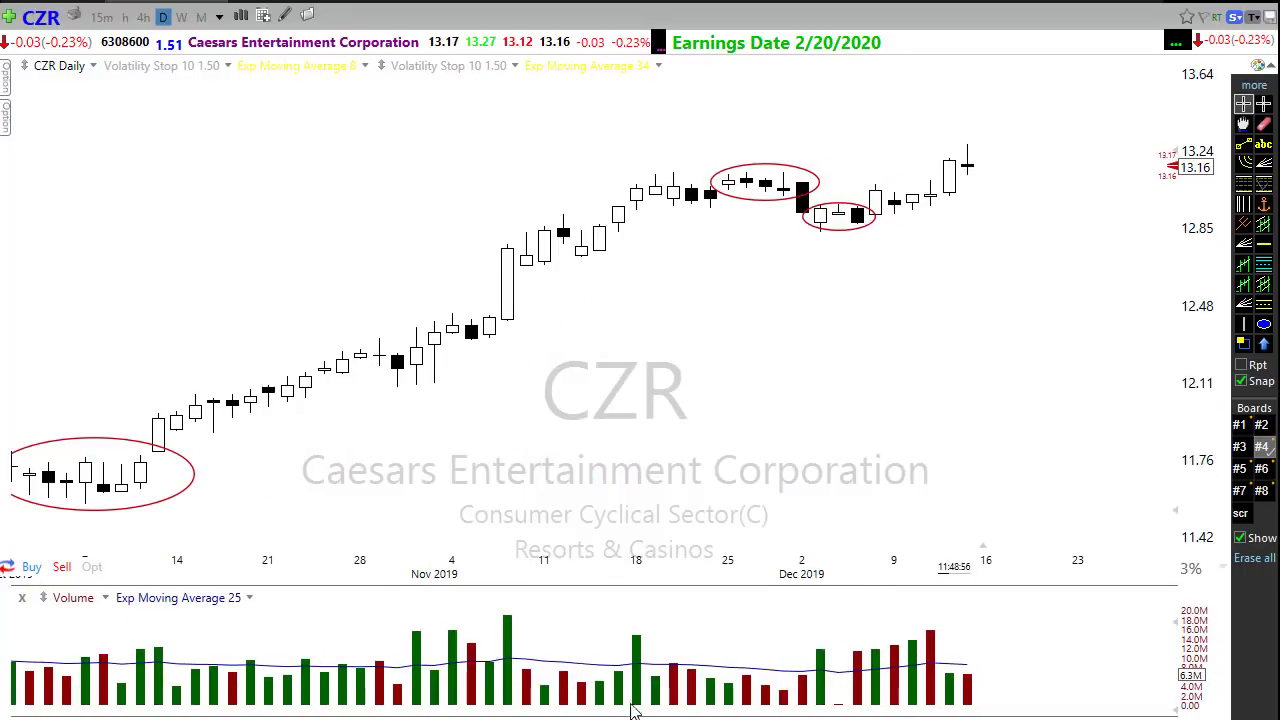
drag(908, 97, 857, 198)
key(ctrl+z)
Load the NTAP chart, draw a rising arrow from the October low to the mid-November candles, and remove it.
text(ntap)
key(Return)
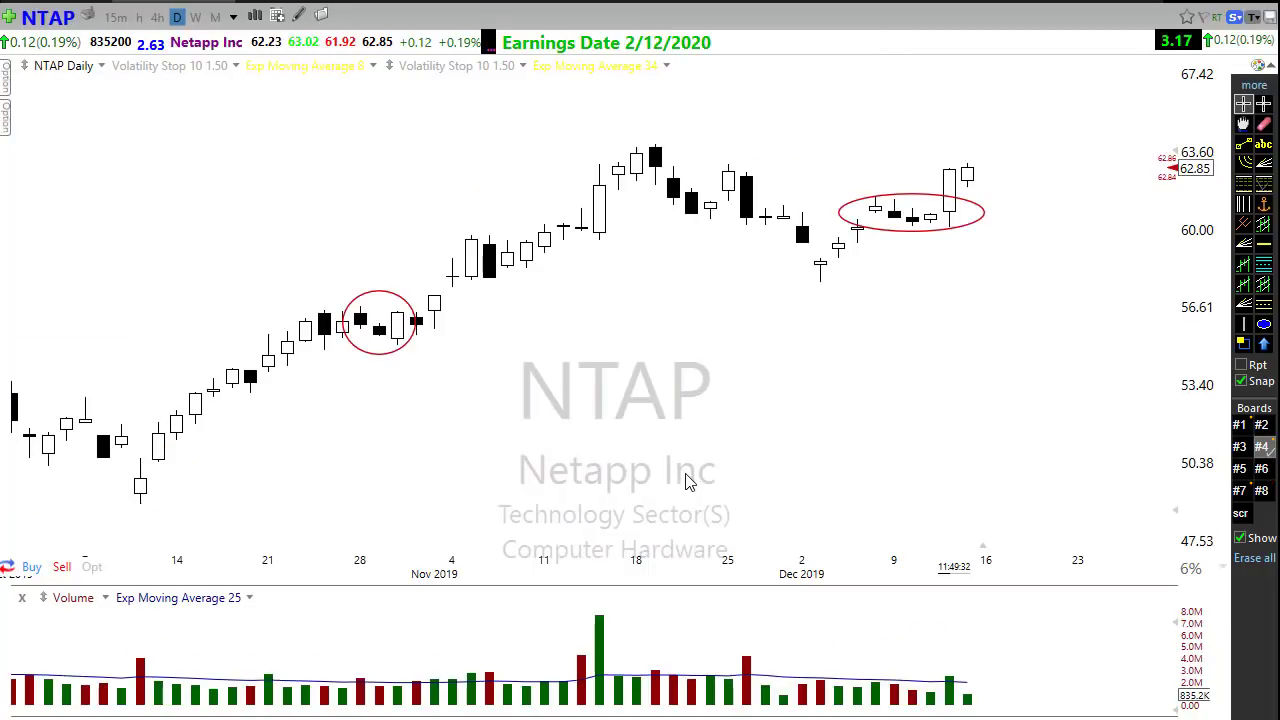
scroll(840, 521, down, 1)
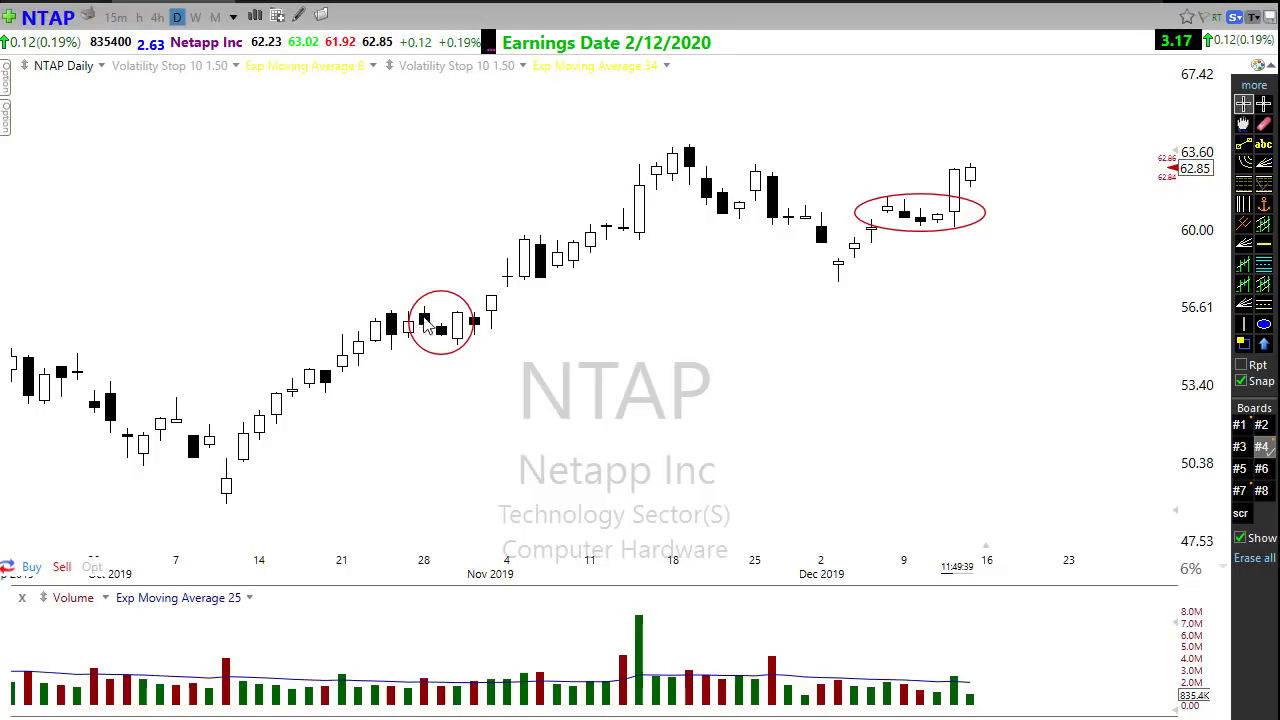
mouse_move(208, 500)
mouse_down()
mouse_move(640, 263)
mouse_move(710, 190)
mouse_up()
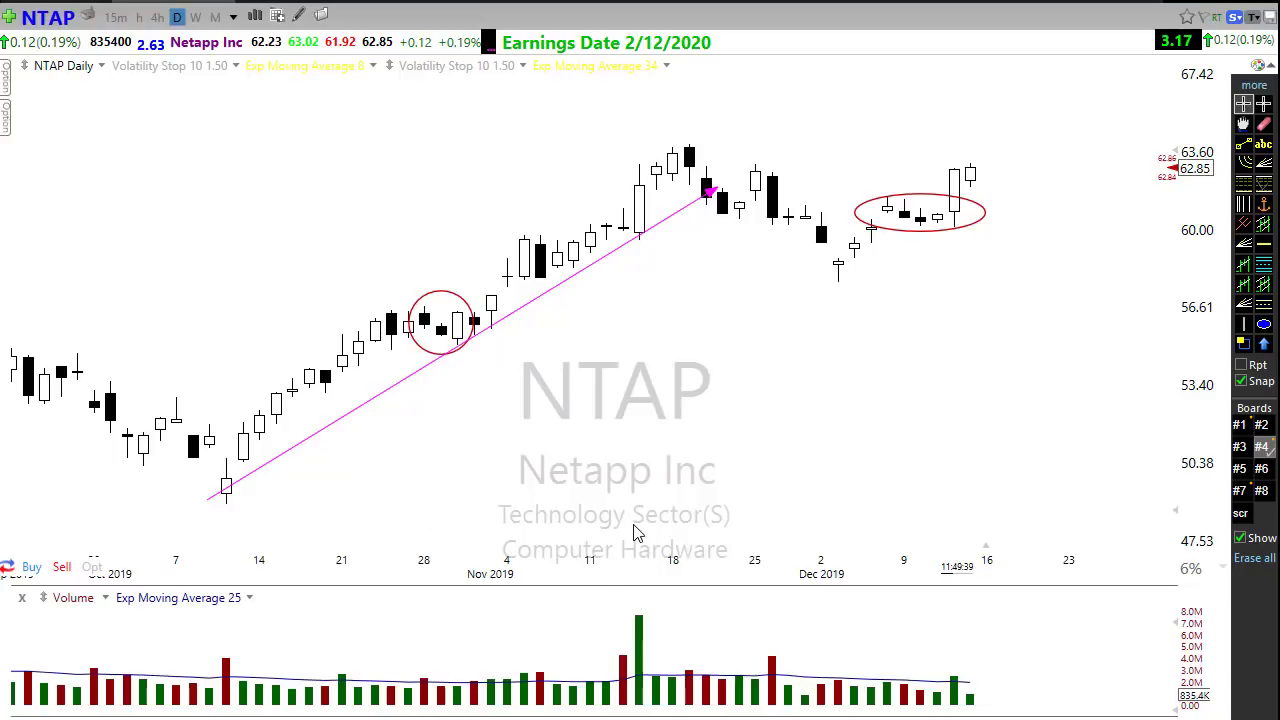
key(Delete)
Draw horizontal arrows both ways from the September ellipse's lower edge and a rising arrow from the October low to mid-November.
scroll(670, 470, down, 2)
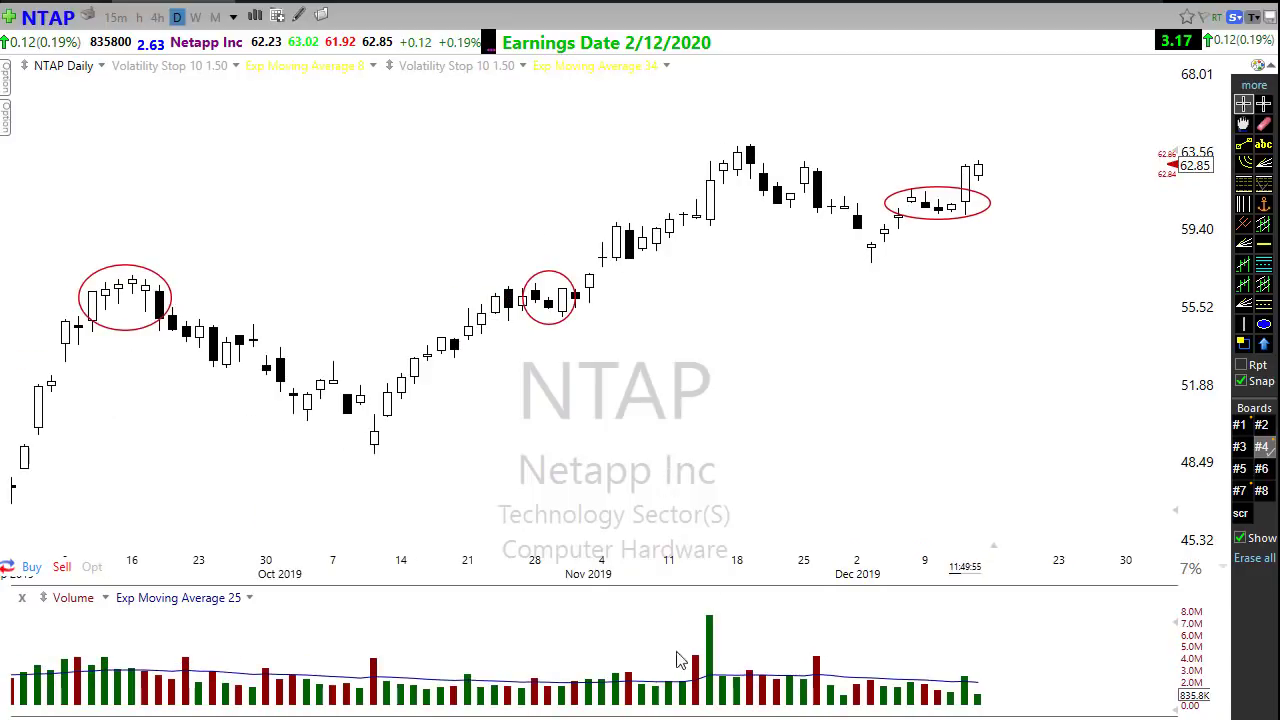
click(182, 315)
drag(238, 322, 718, 332)
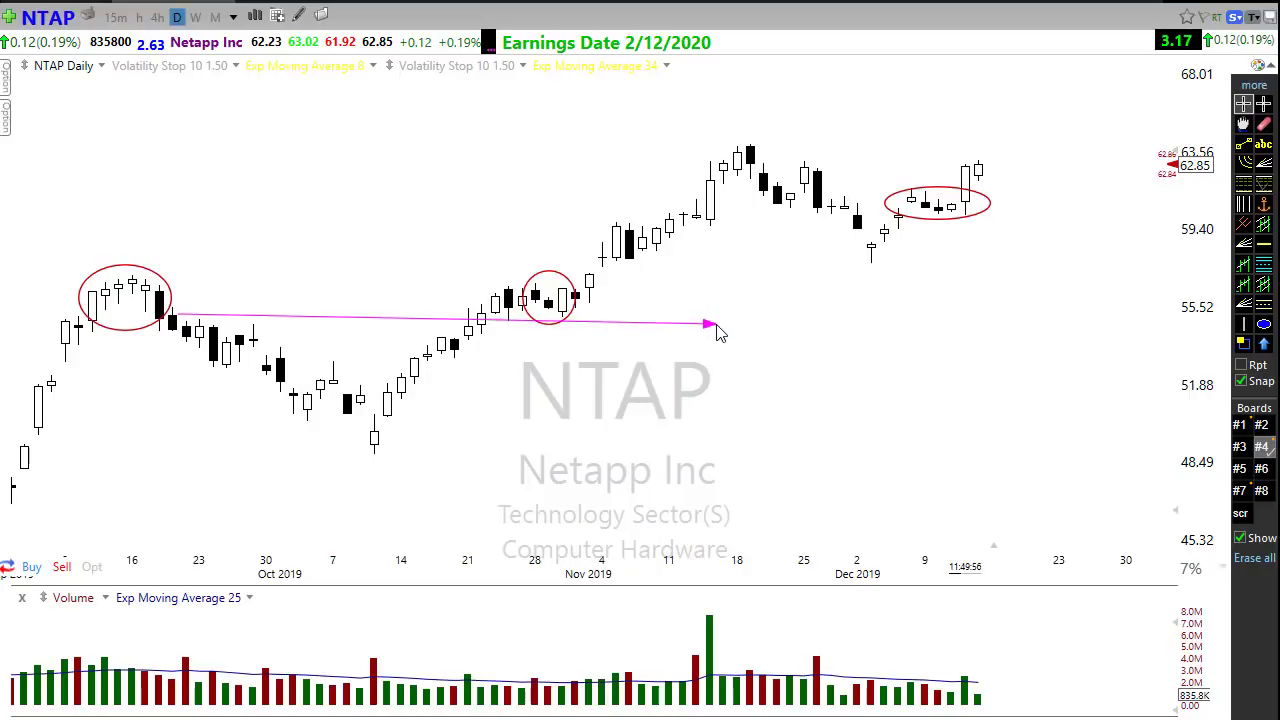
drag(184, 316, 20, 318)
mouse_move(374, 438)
mouse_down()
mouse_move(640, 298)
mouse_move(708, 232)
mouse_up()
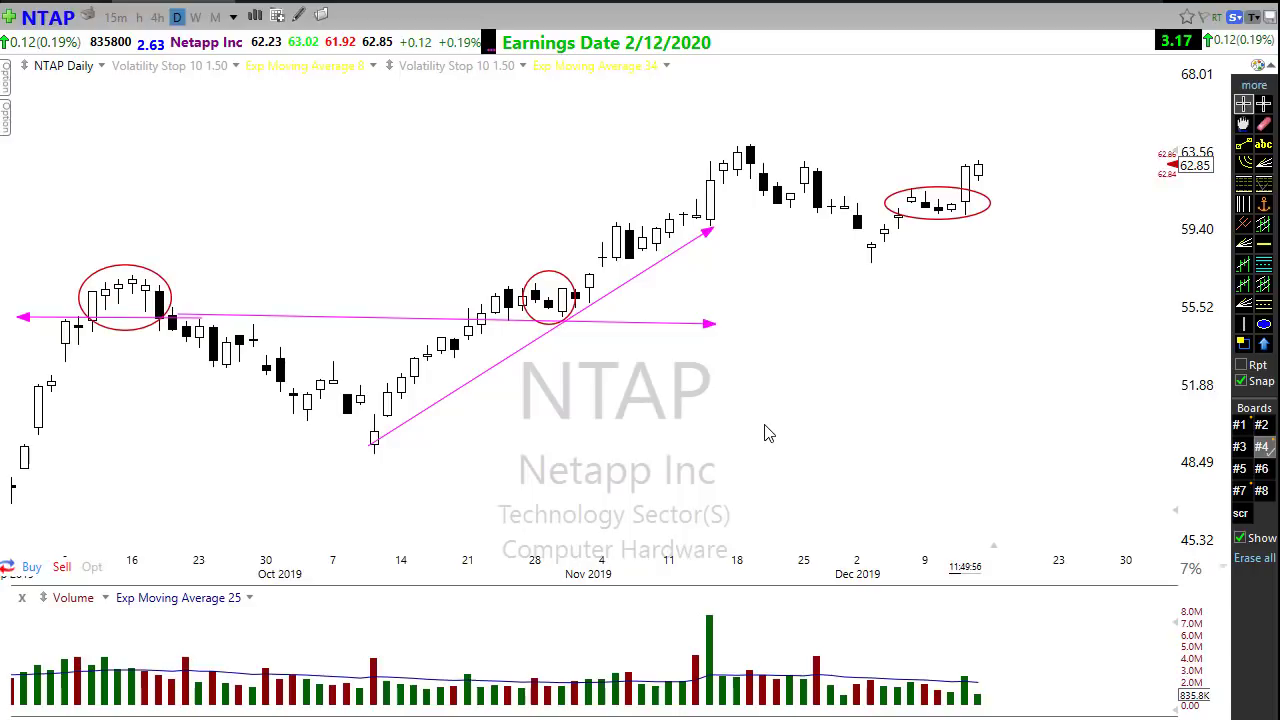
Remove the NTAP arrows and point short arrows at the individual candles inside the circled September consolidation.
key(ctrl+z)
key(ctrl+z)
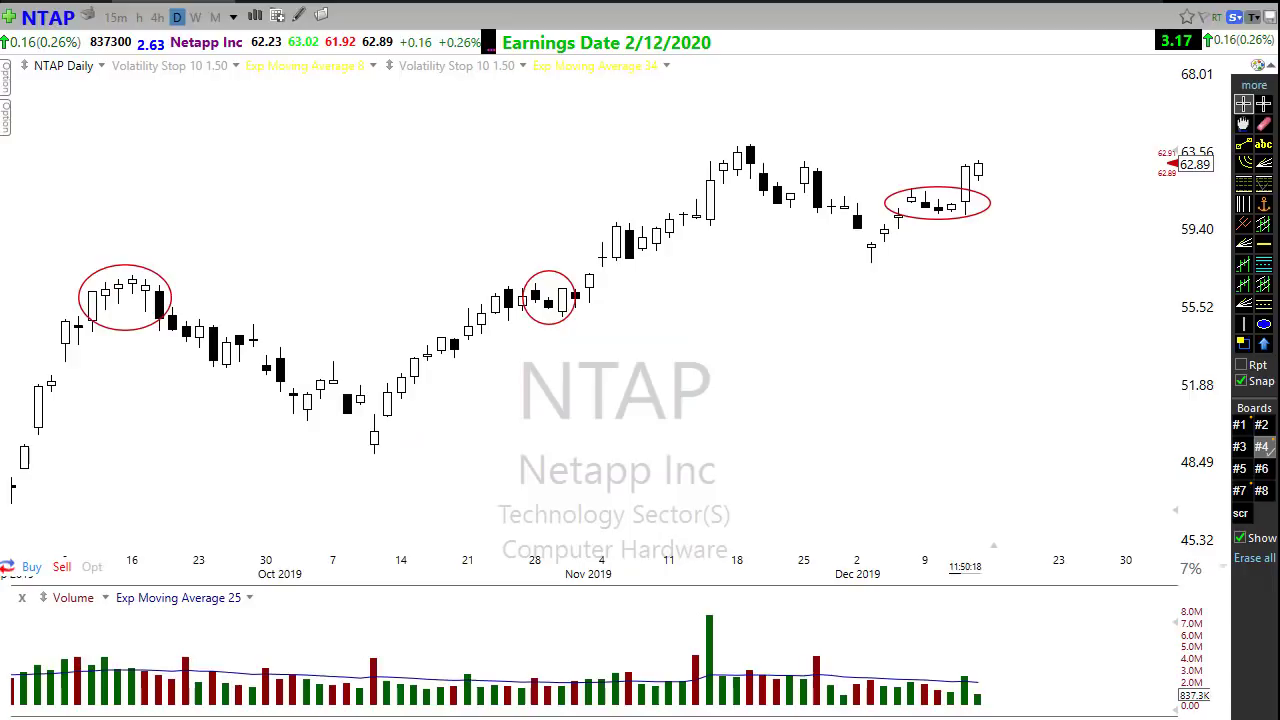
mouse_move(86, 244)
mouse_down()
mouse_move(96, 269)
mouse_move(145, 270)
mouse_up()
drag(242, 233, 170, 300)
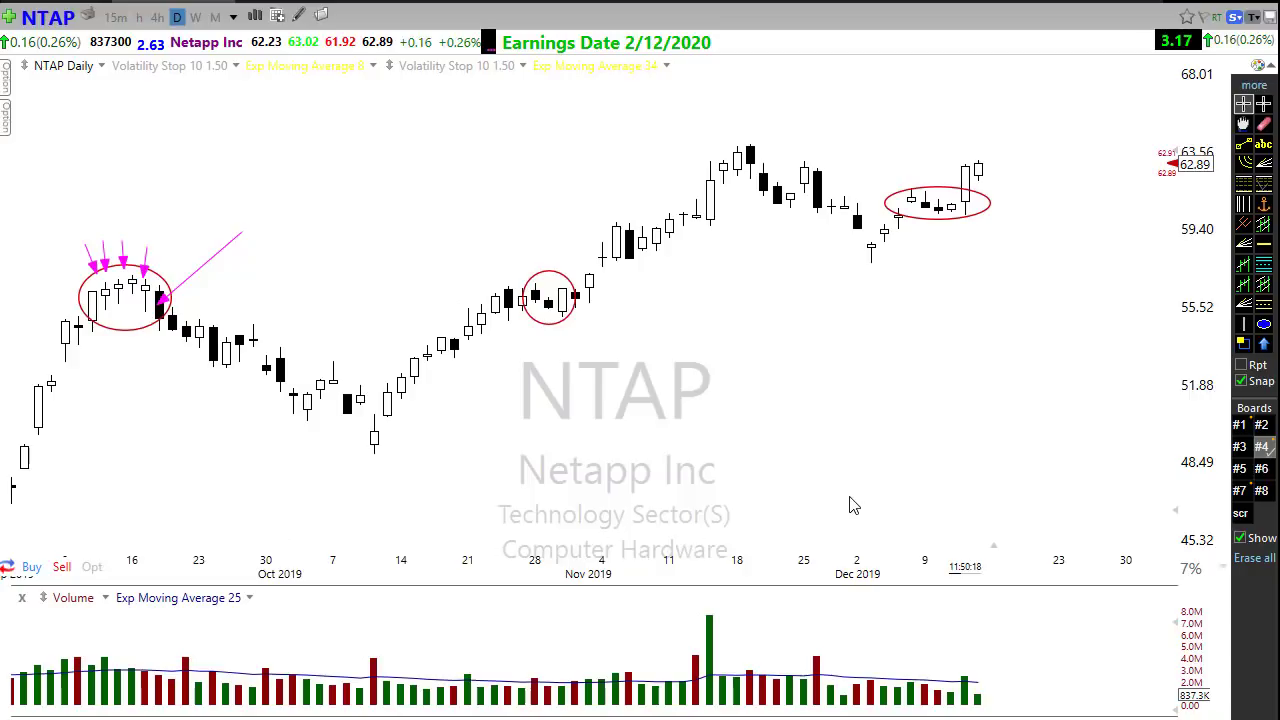
Draw a near-horizontal arrow from the mid-November candles past the circled December consolidation, and remove it.
scroll(891, 524, up, 1)
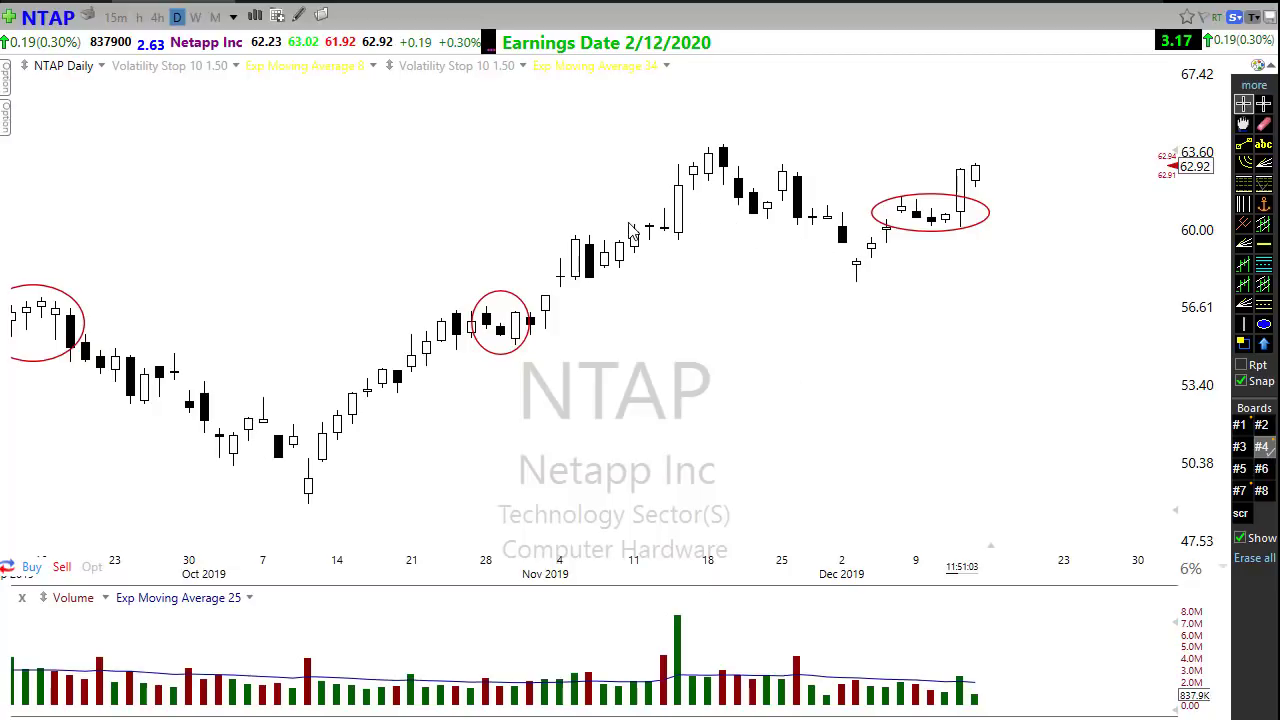
drag(630, 224, 1073, 240)
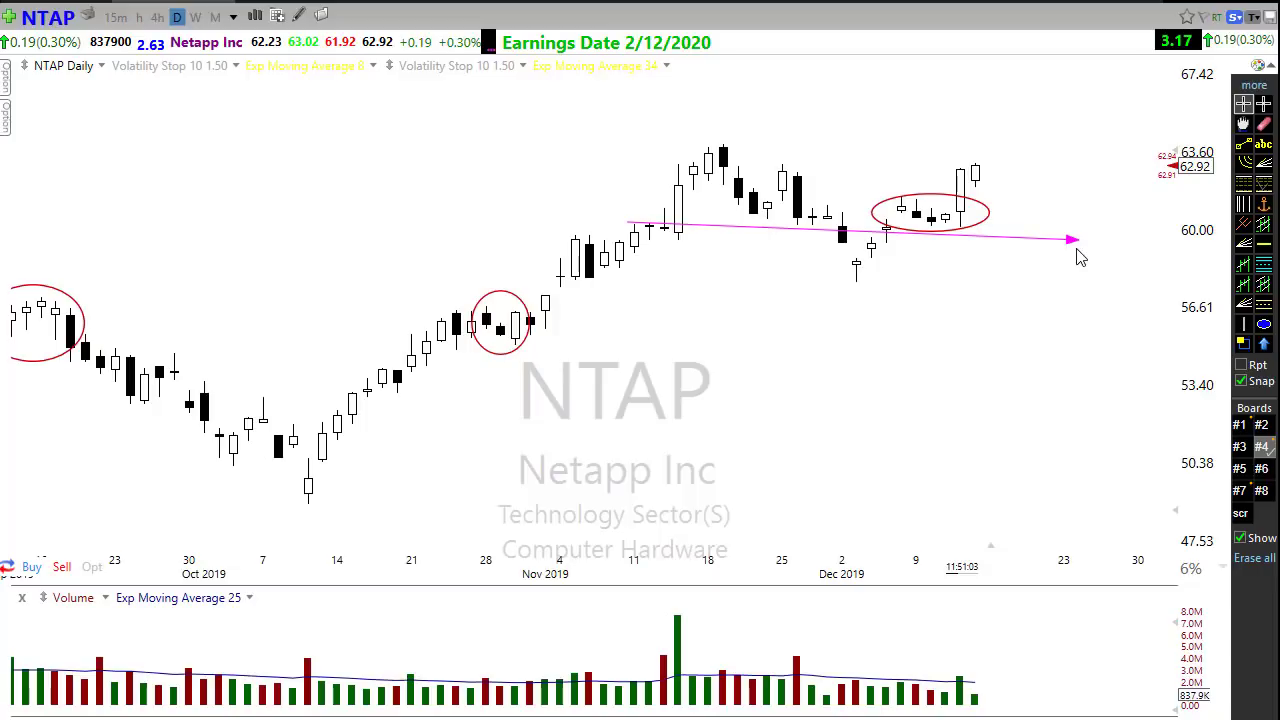
key(ctrl+z)
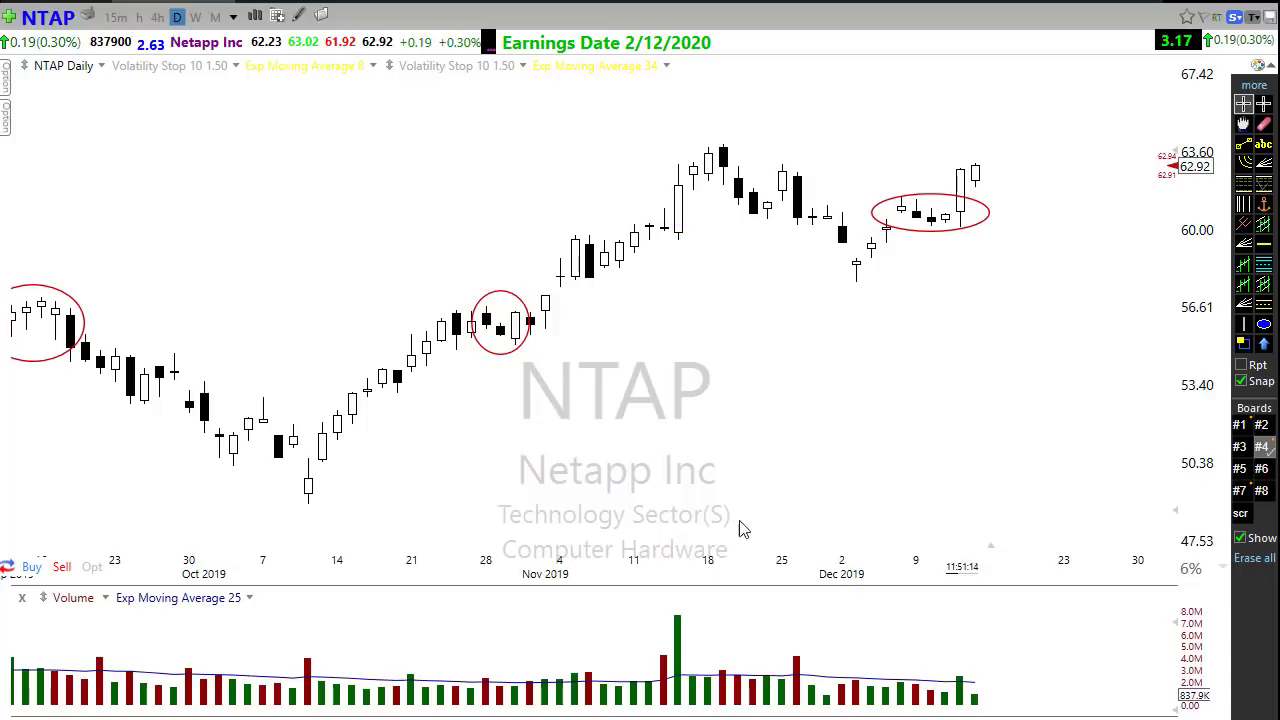
Draw arrows for the November support level, the circled December highs, the rise from the December low and the decline from the November peak, and clear them.
mouse_move(1036, 238)
mouse_down()
mouse_move(808, 248)
mouse_move(1006, 234)
mouse_move(894, 249)
mouse_move(628, 222)
mouse_up()
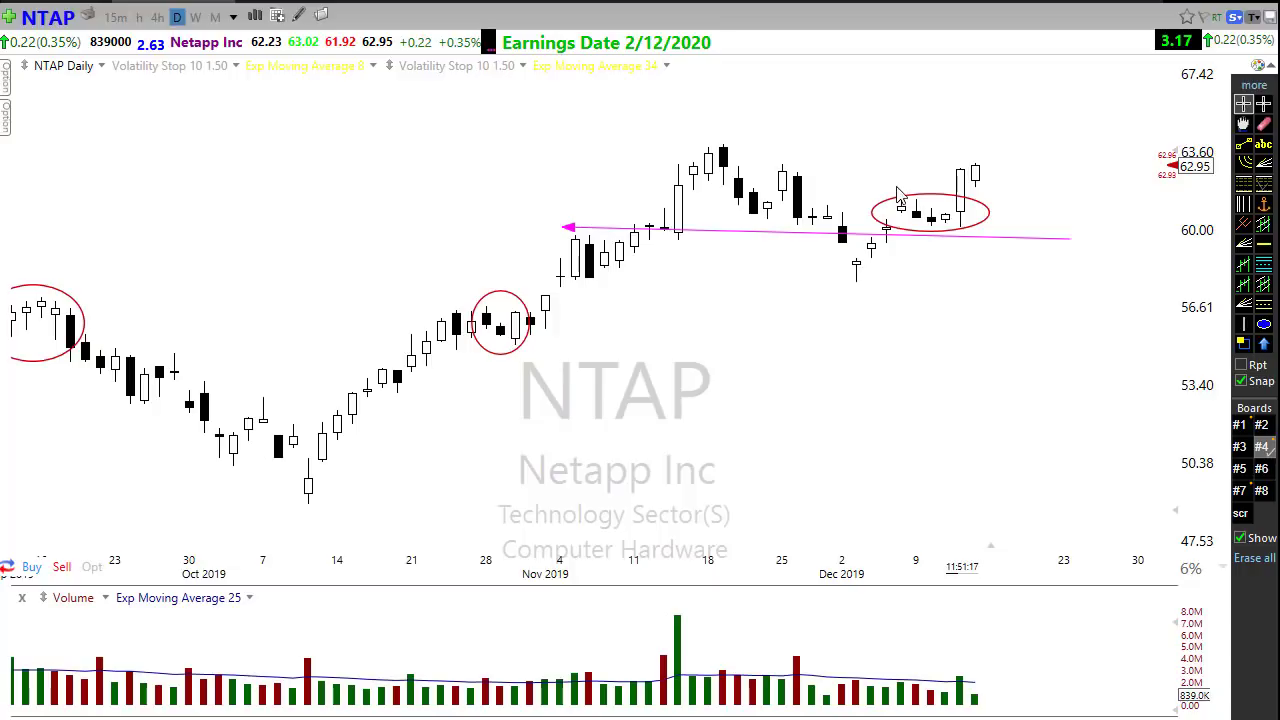
drag(897, 204, 1005, 206)
mouse_move(861, 285)
mouse_down()
mouse_move(1052, 210)
mouse_move(1068, 183)
mouse_up()
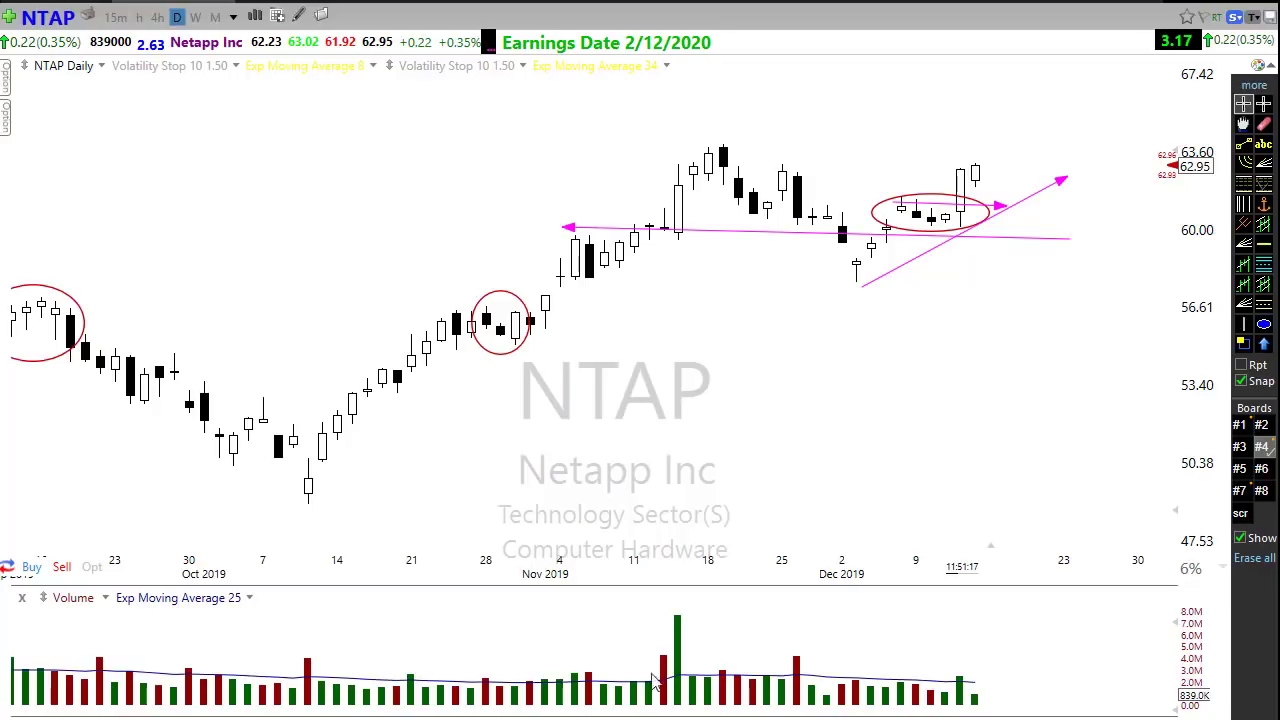
drag(716, 137, 1008, 272)
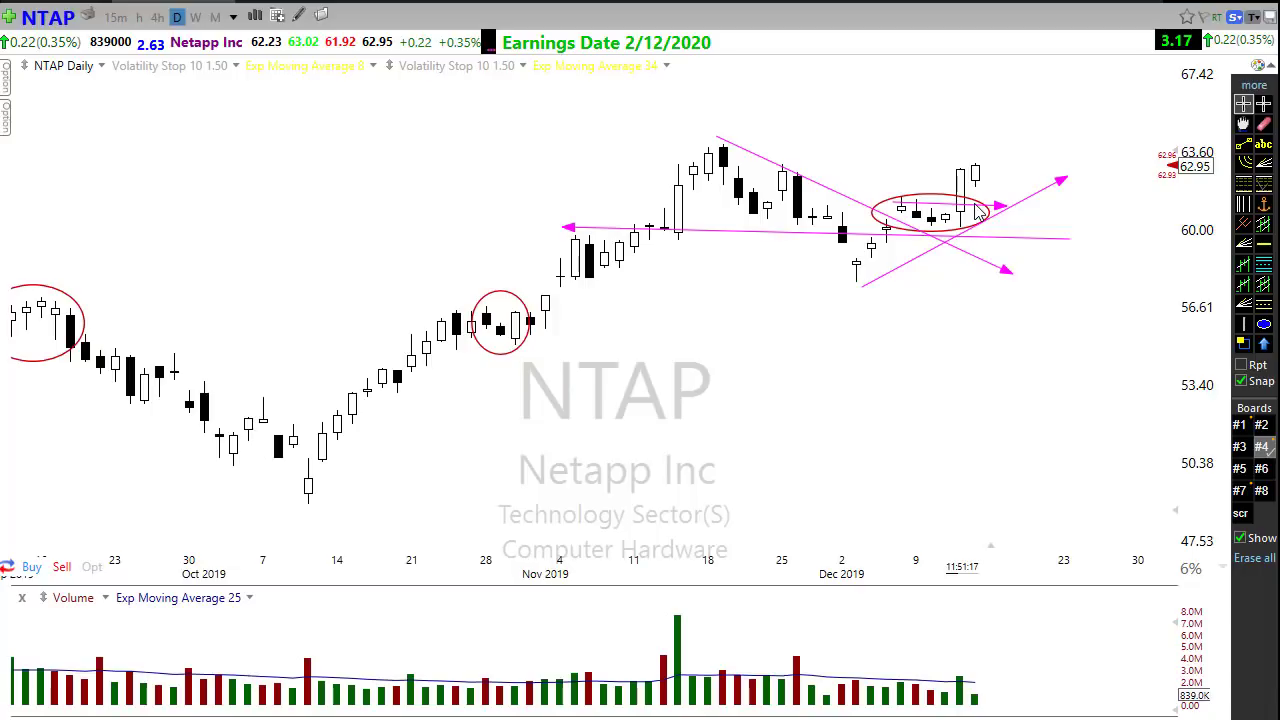
key(Delete)
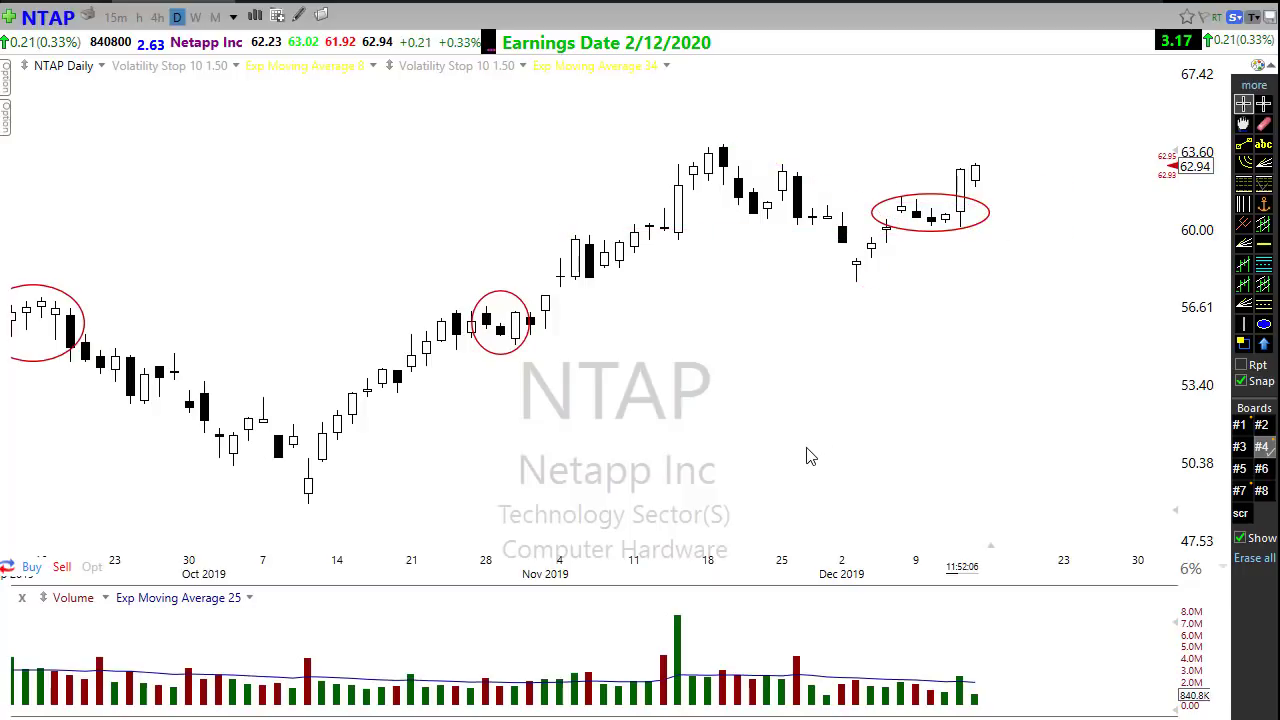
Change the chart symbol to LULU, Lululemon Athletica Inc.
scroll(806, 472, down, 2)
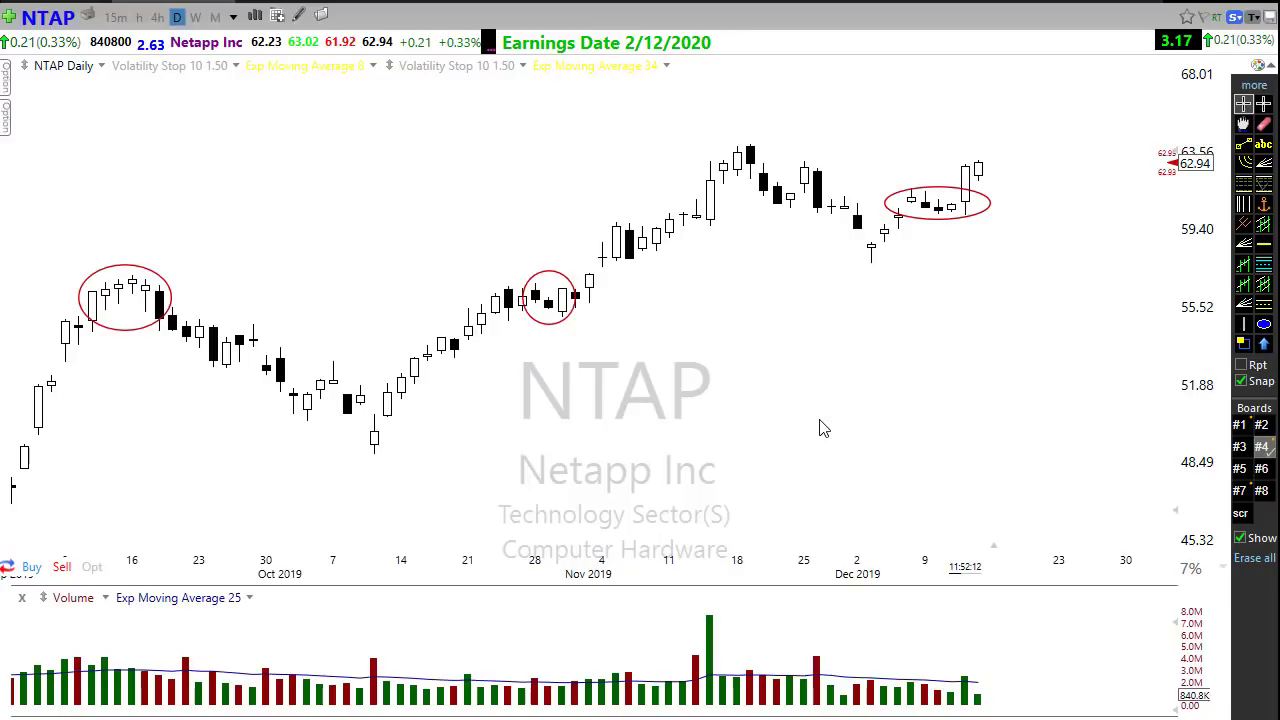
text(lulu)
key(Return)
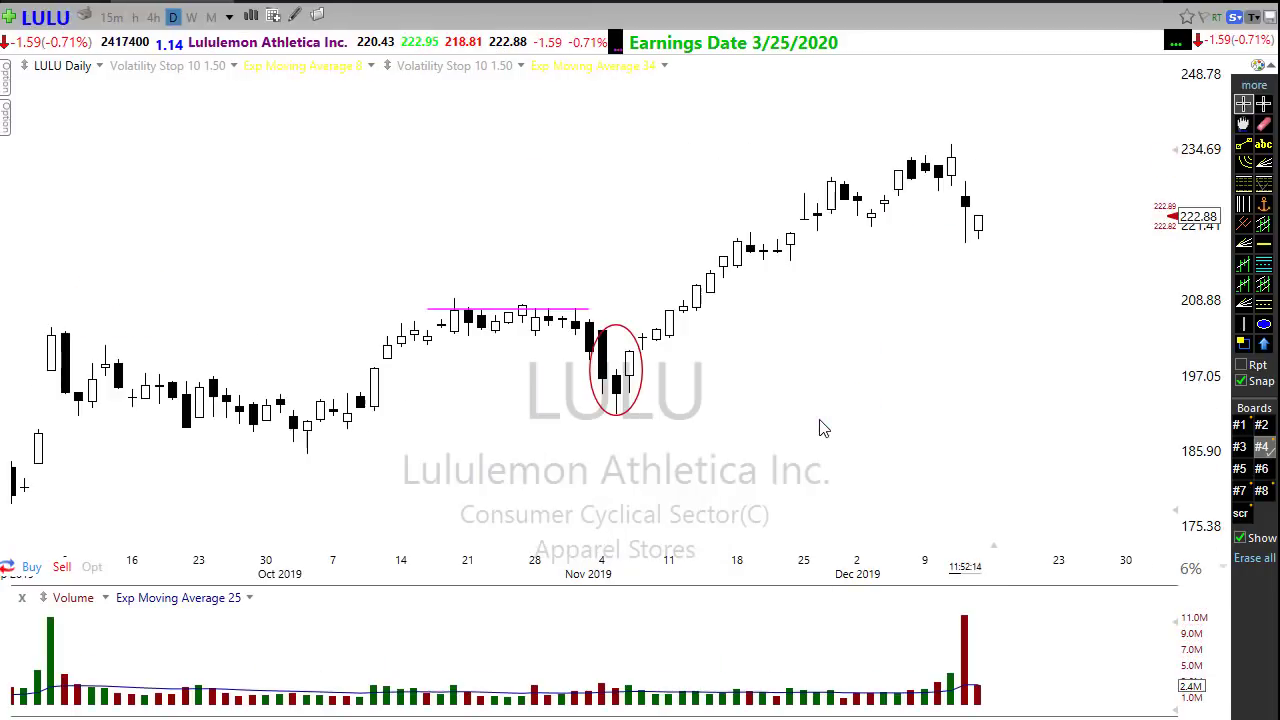
Draw a rising trendline from the August low and horizontal arrows near the circled November low's level, and clear them.
scroll(850, 448, down, 1)
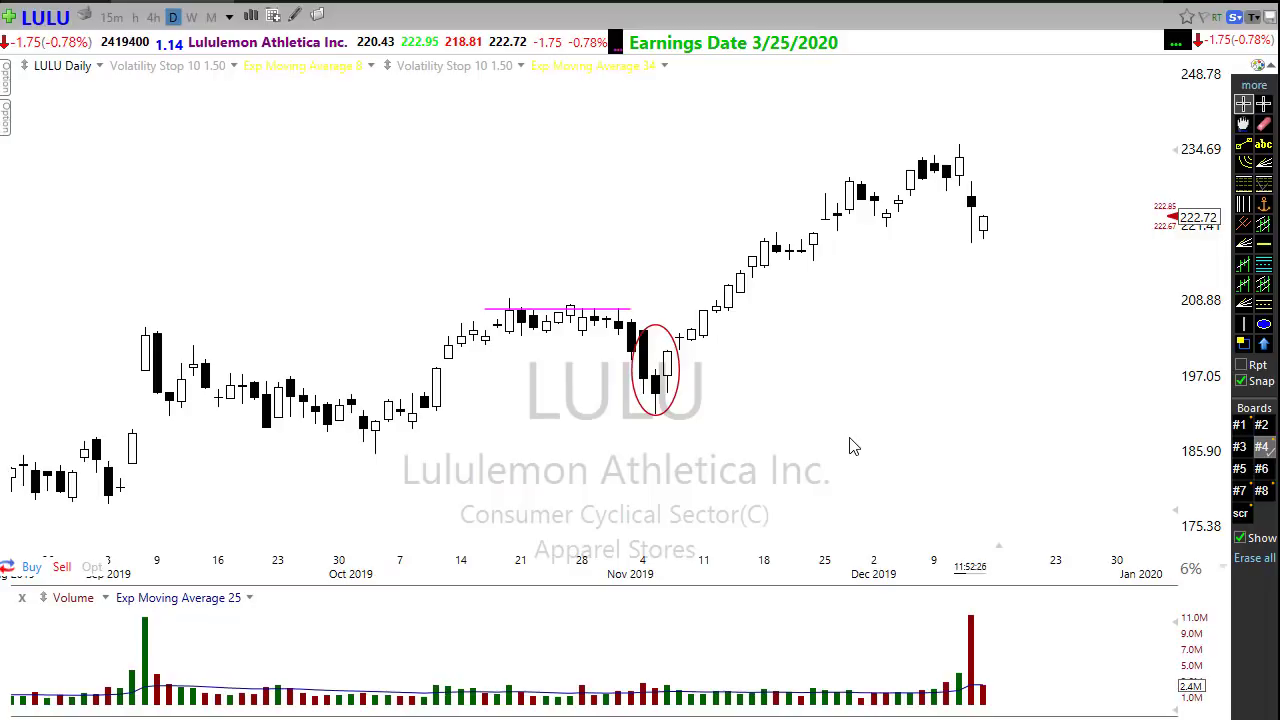
scroll(851, 371, down, 1)
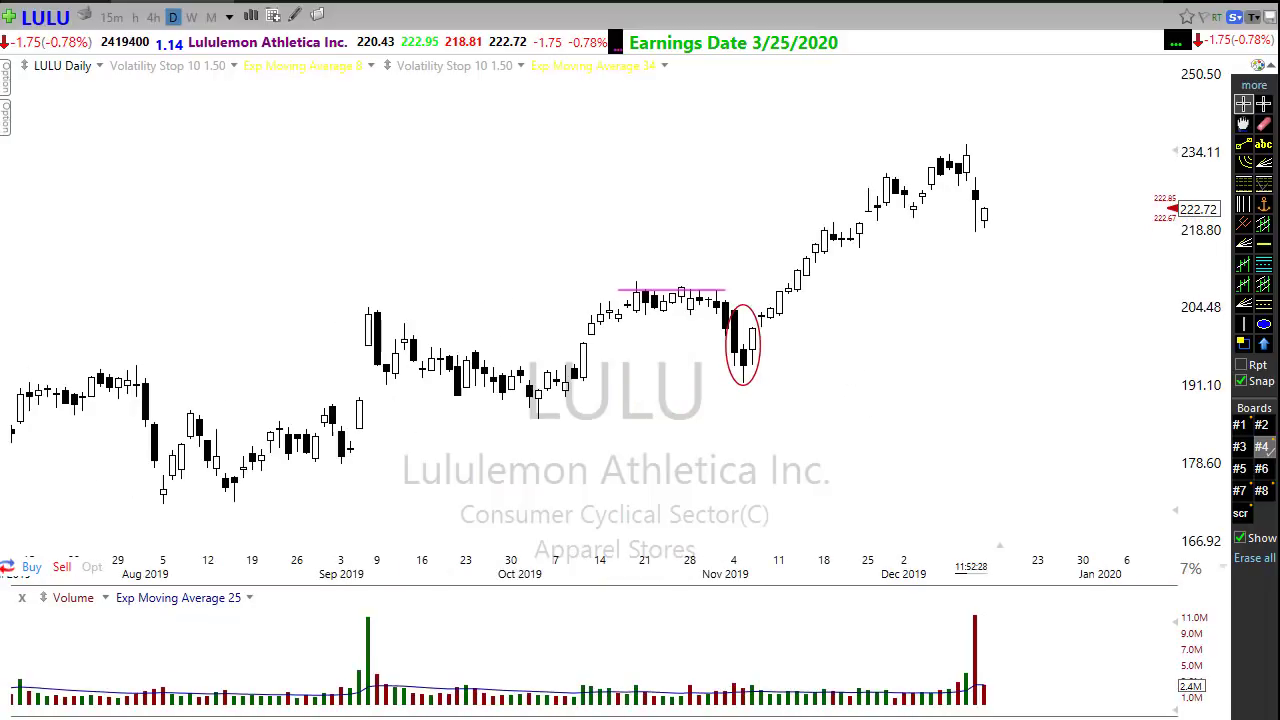
mouse_move(145, 513)
mouse_down()
mouse_move(889, 360)
mouse_move(962, 297)
mouse_up()
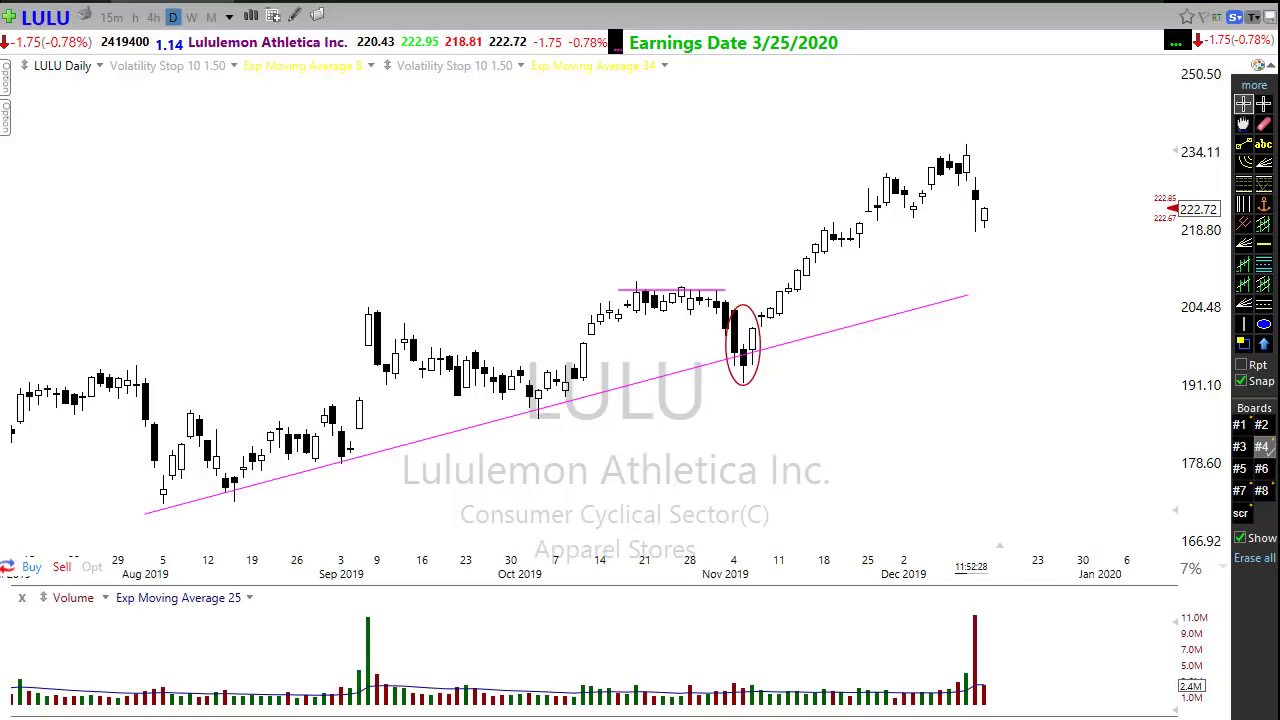
drag(372, 388, 994, 392)
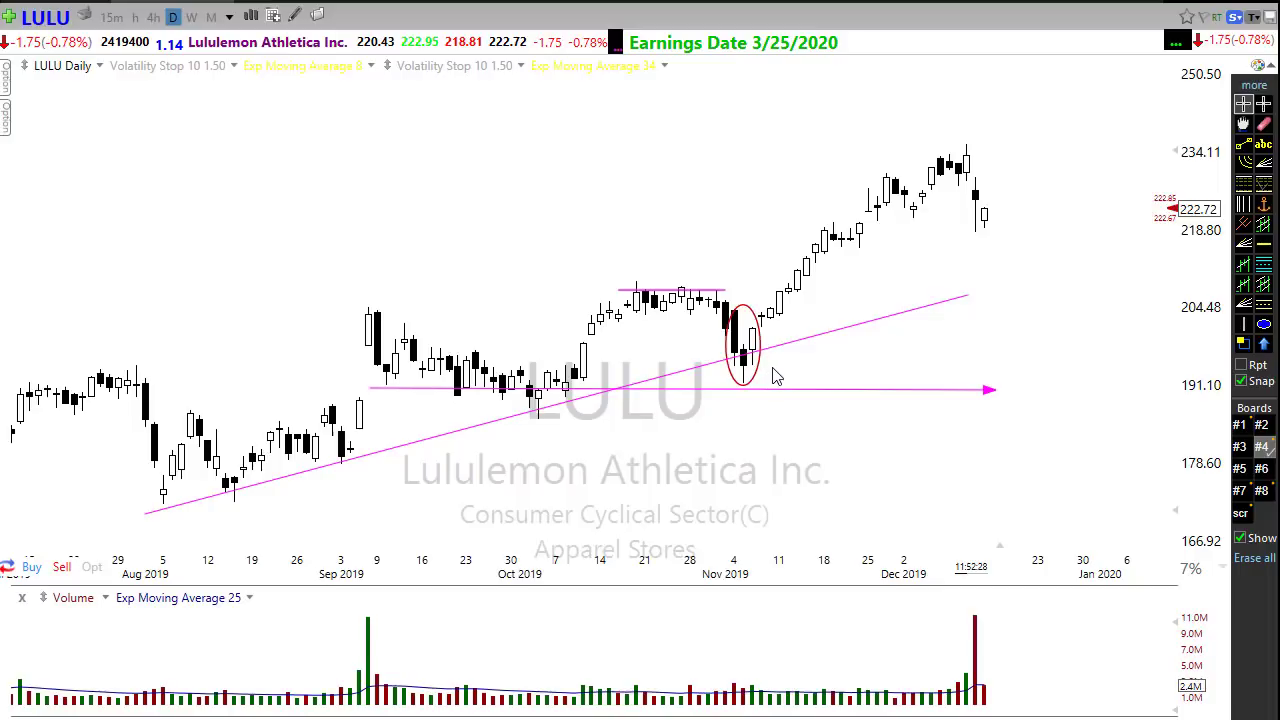
drag(772, 368, 497, 370)
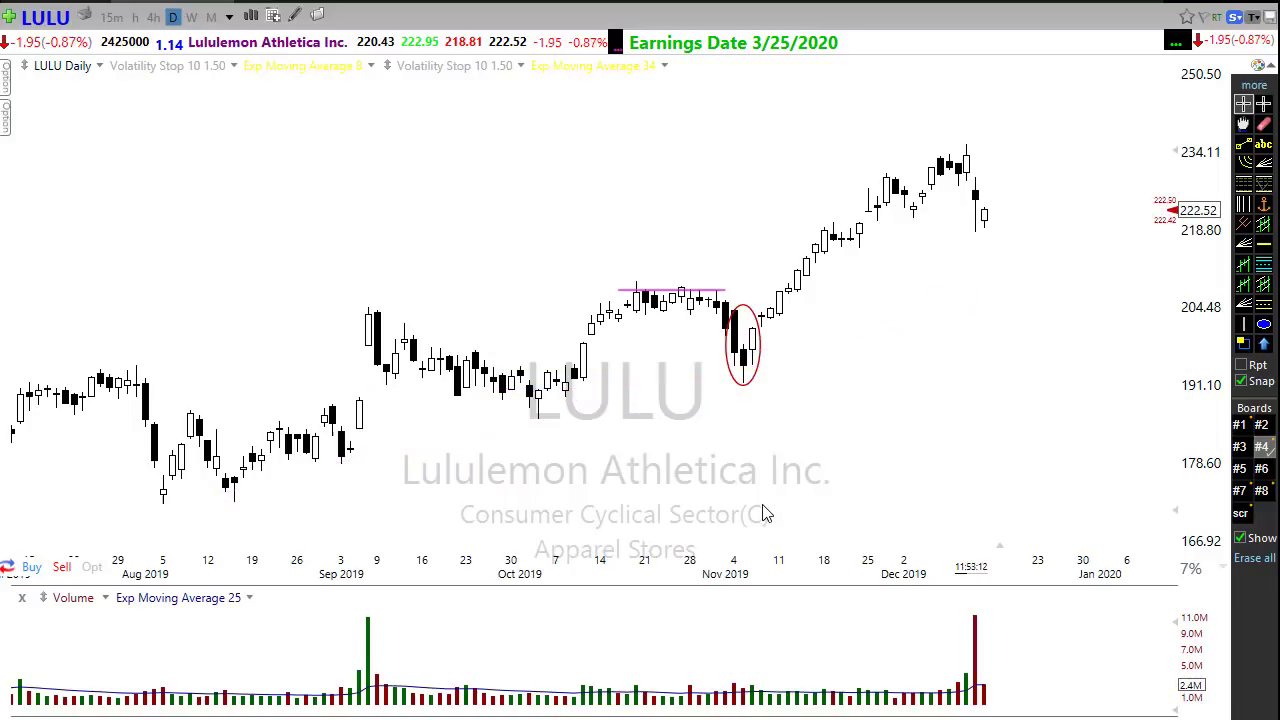
Change the chart symbol to ABBV, AbbVie Inc.
text(abbv)
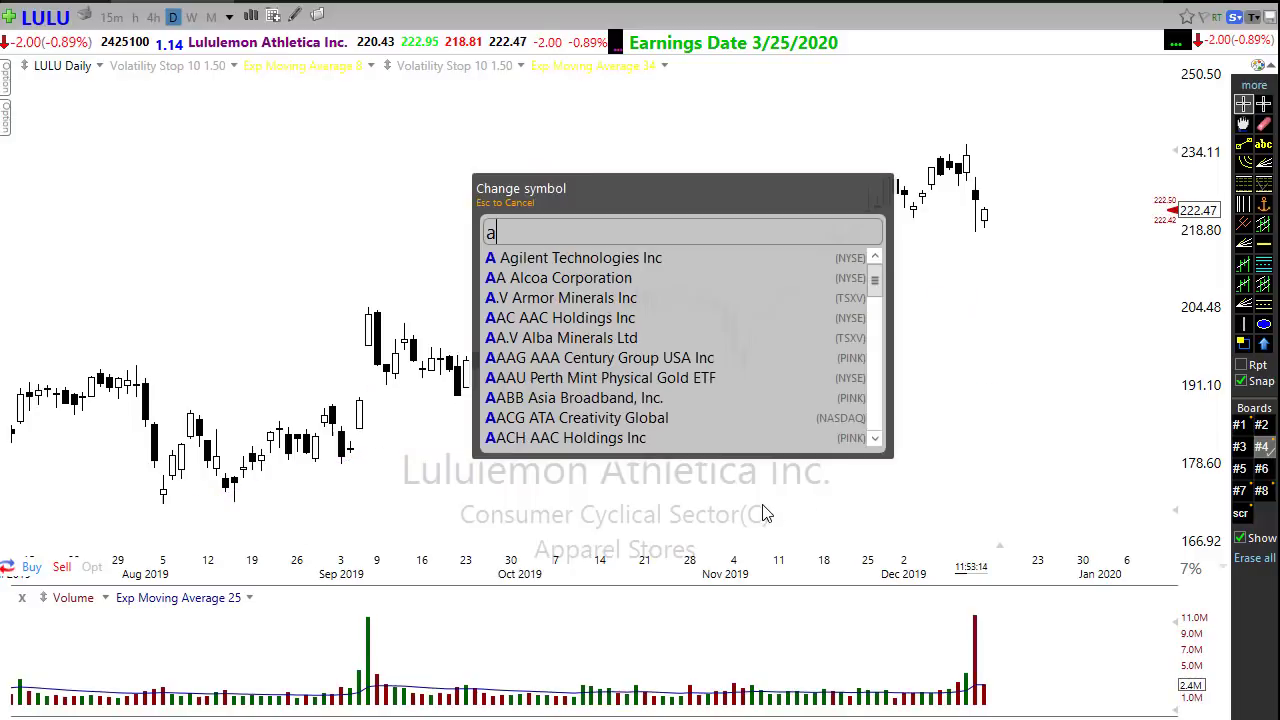
key(Return)
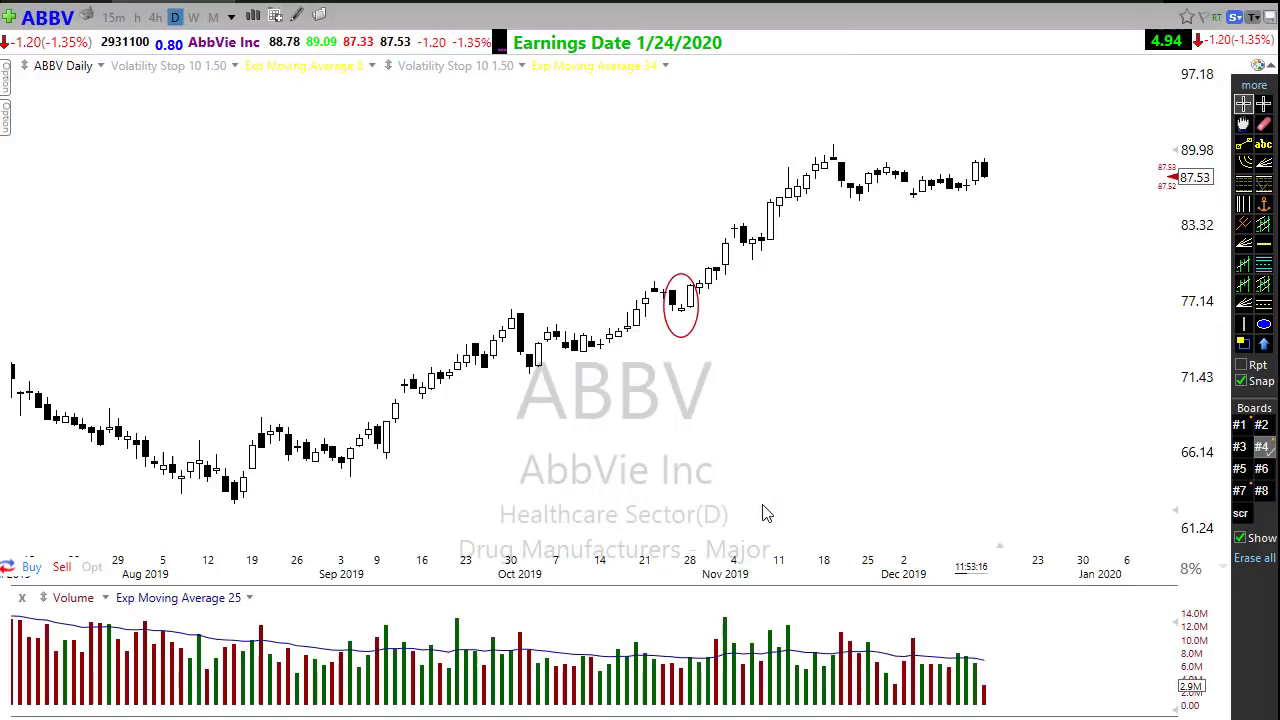
scroll(886, 458, up, 2)
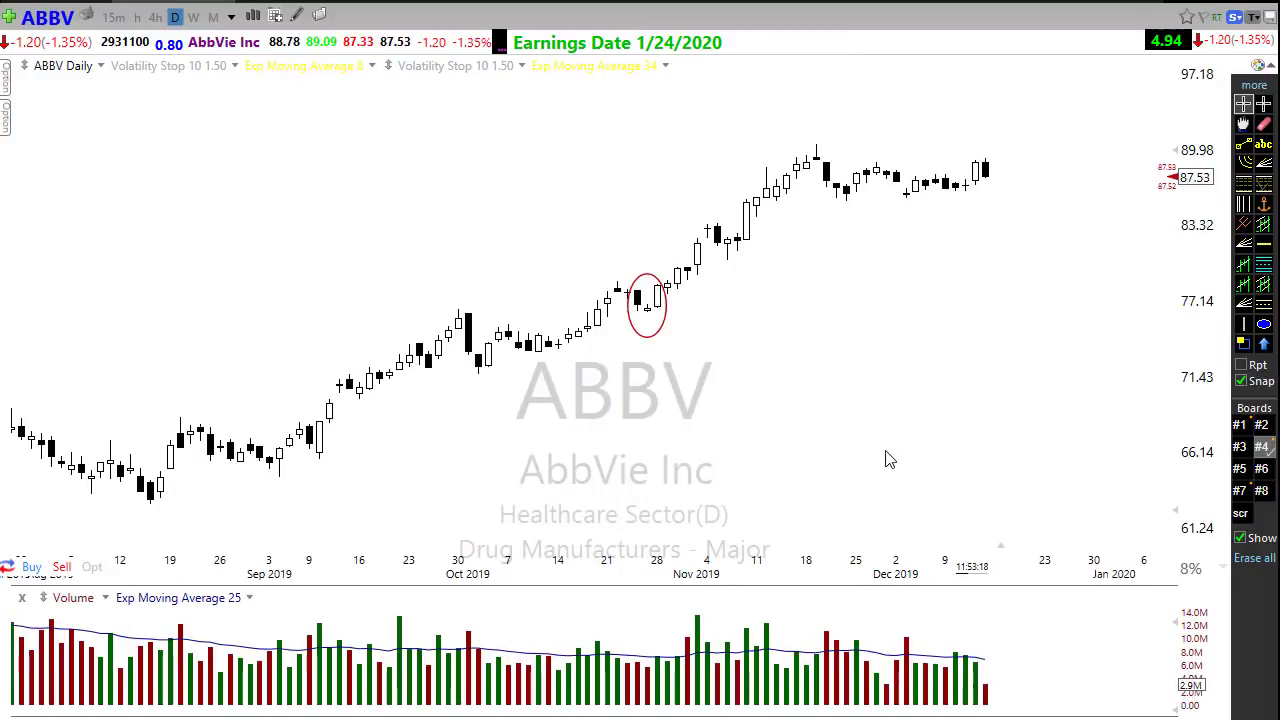
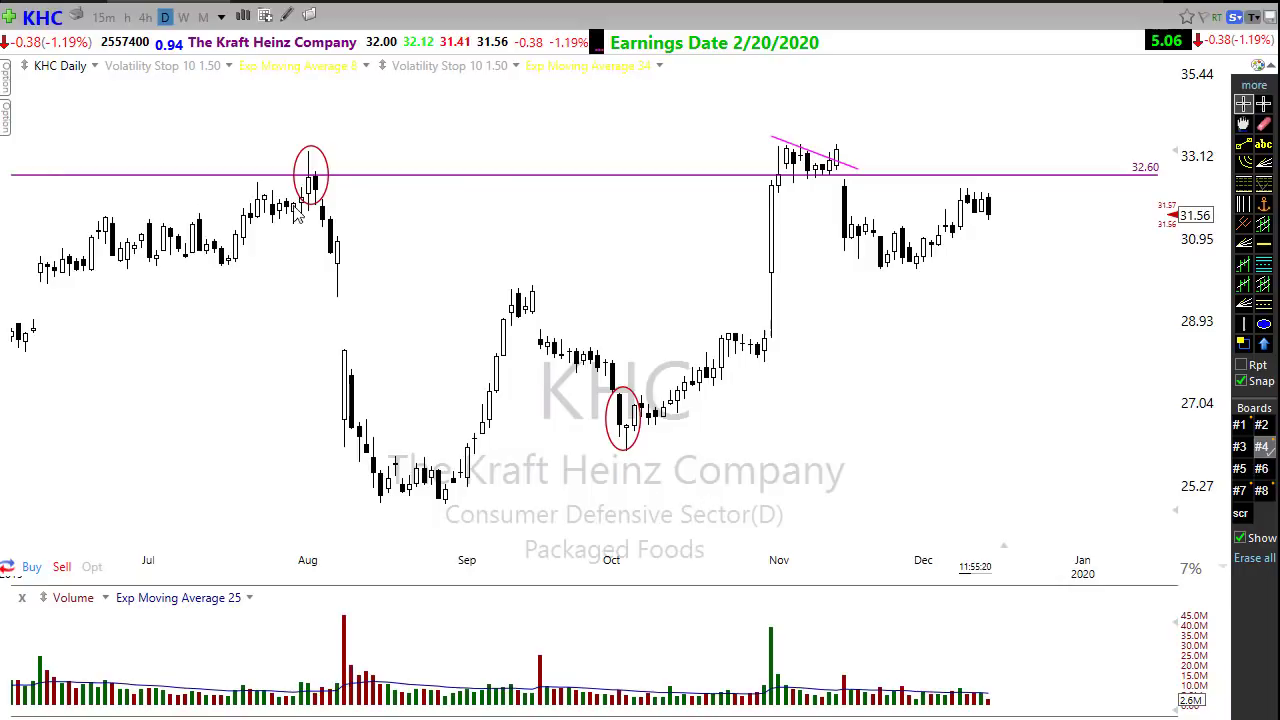
On the KHC chart, draw a rising arrow from the August lows and a horizontal arrow beneath the October ellipse, and remove both.
click(311, 174)
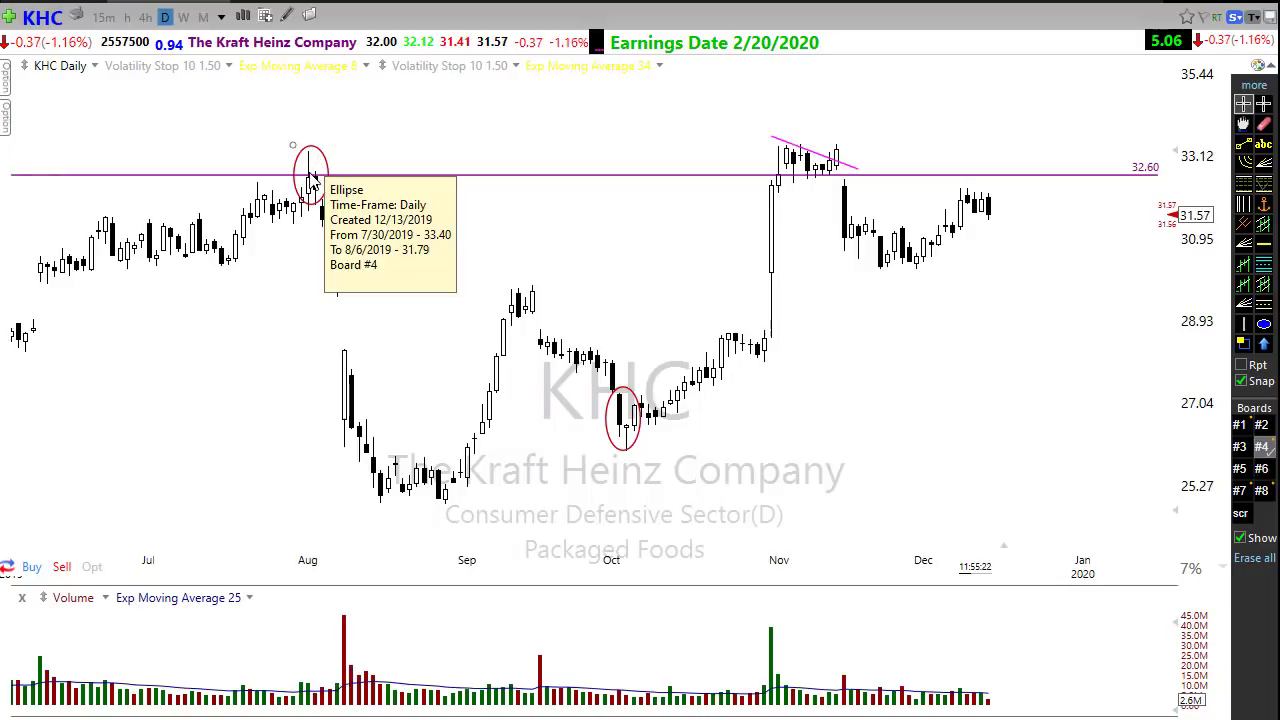
scroll(270, 235, up, 1)
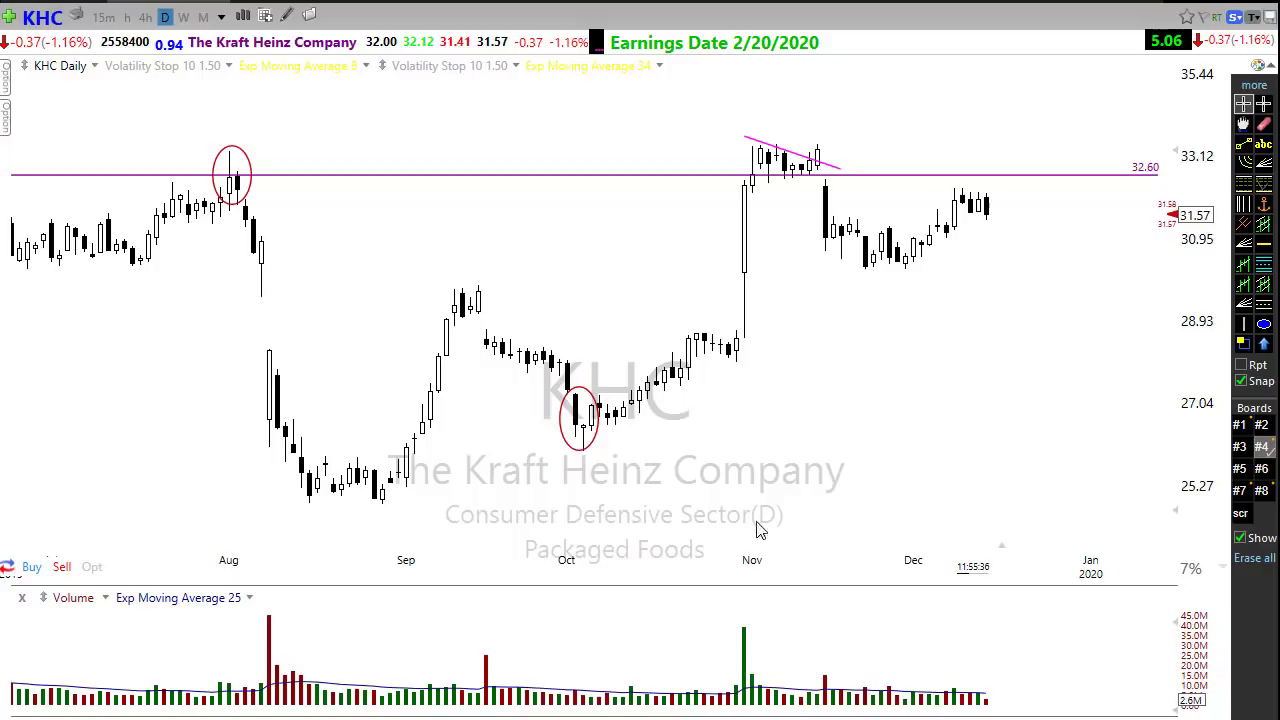
scroll(757, 529, up, 2)
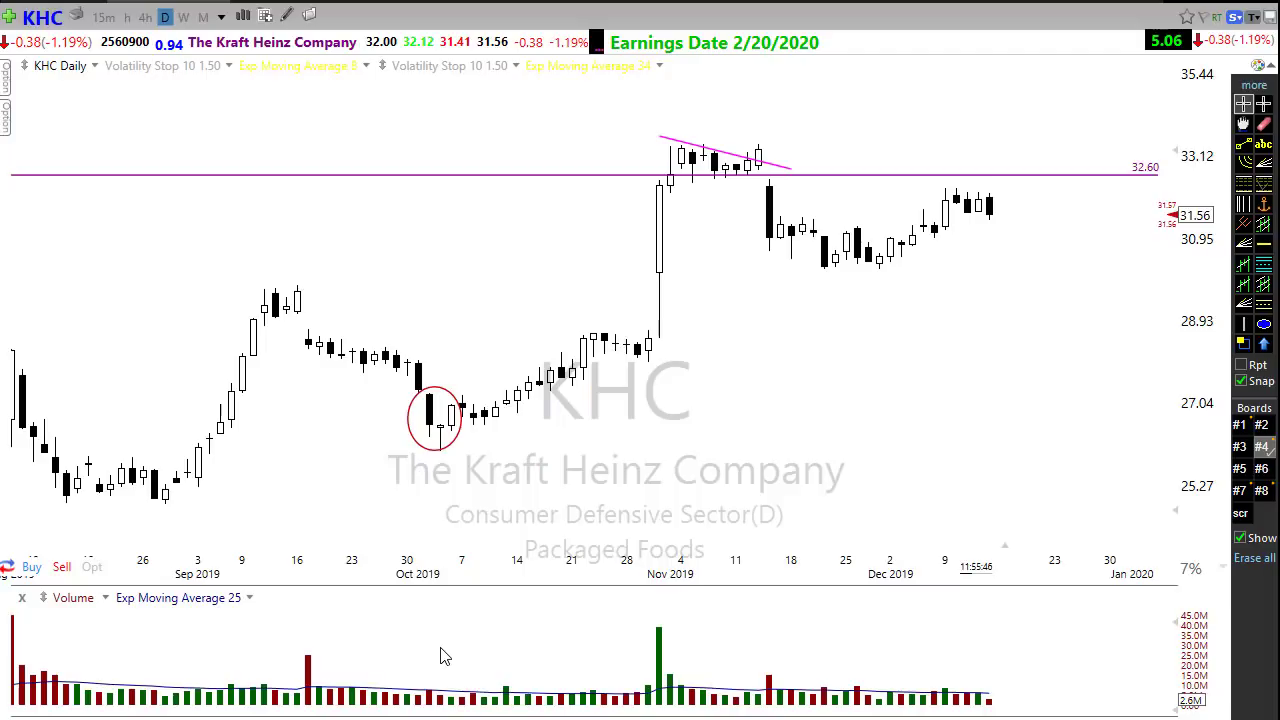
scroll(437, 623, down, 3)
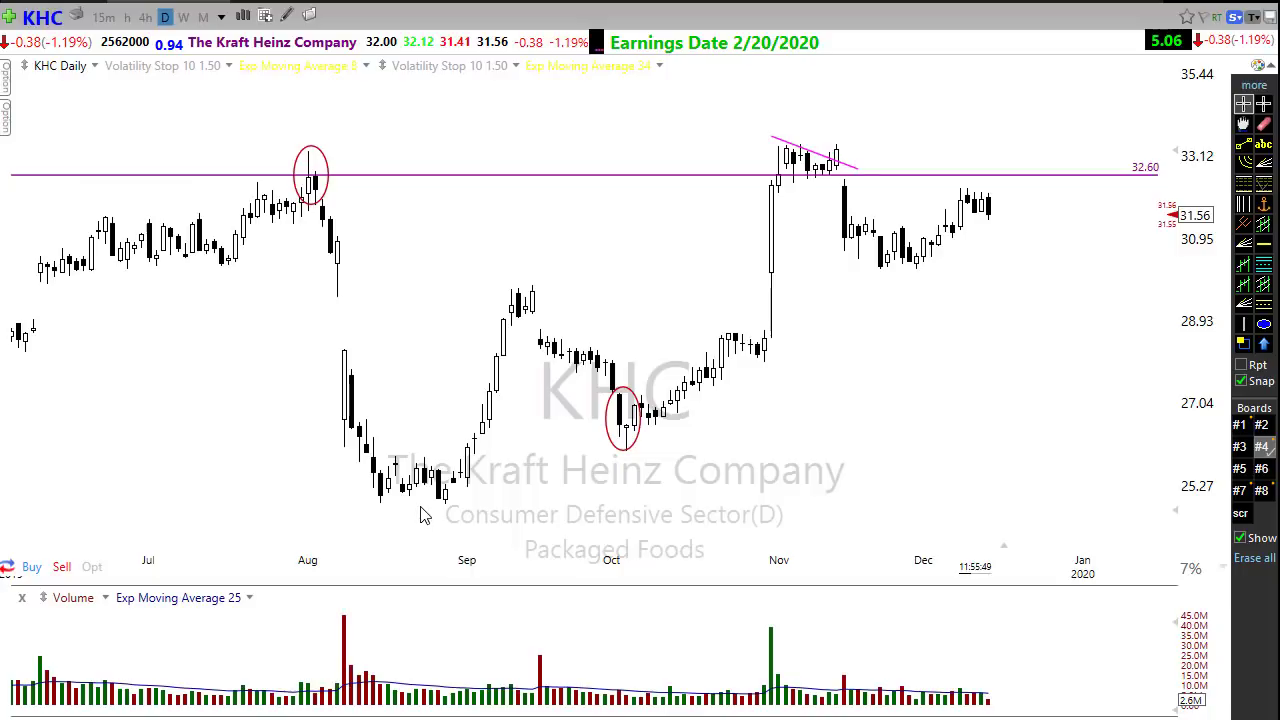
mouse_move(420, 505)
mouse_down()
mouse_move(763, 412)
mouse_move(830, 369)
mouse_up()
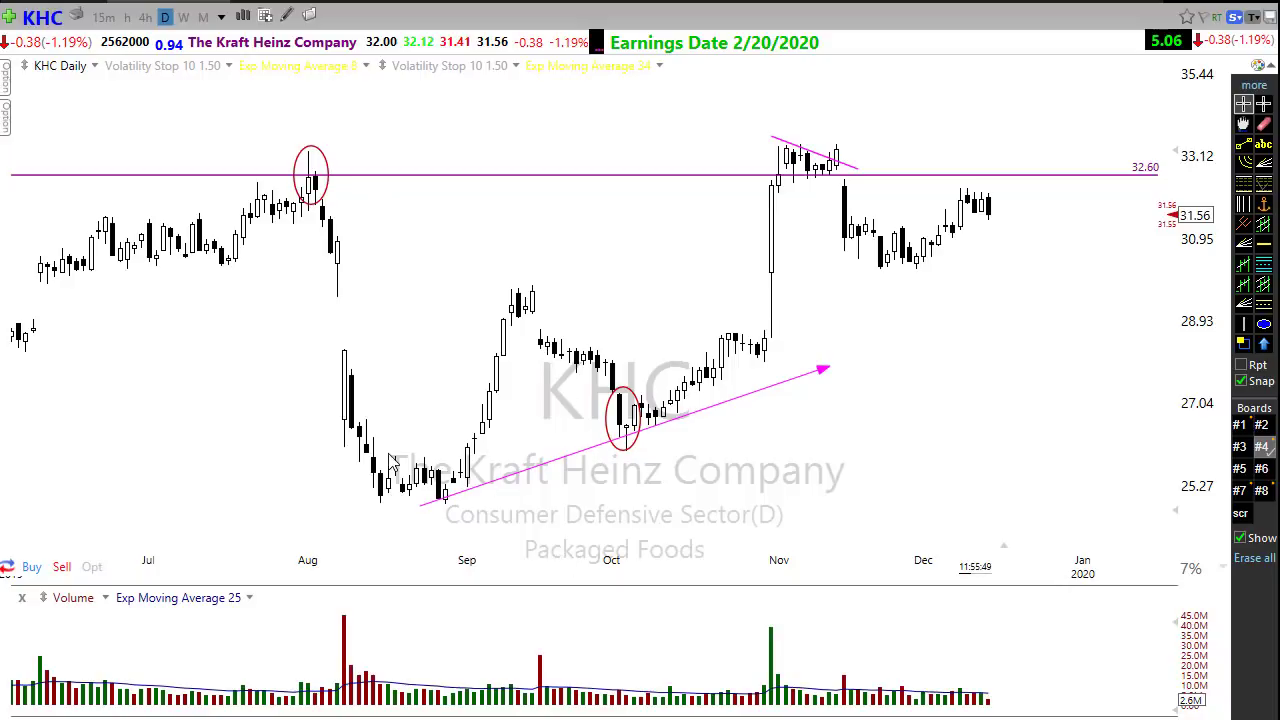
drag(395, 452, 757, 456)
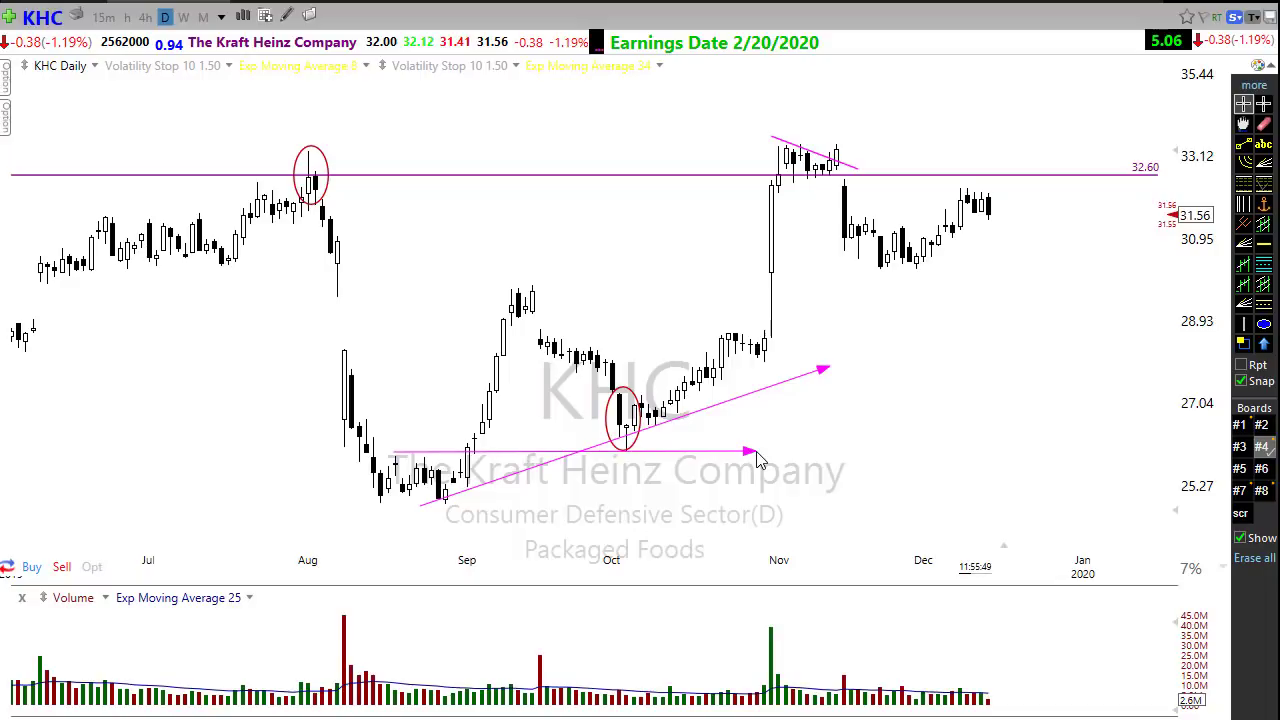
key(ctrl+z)
key(ctrl+z)
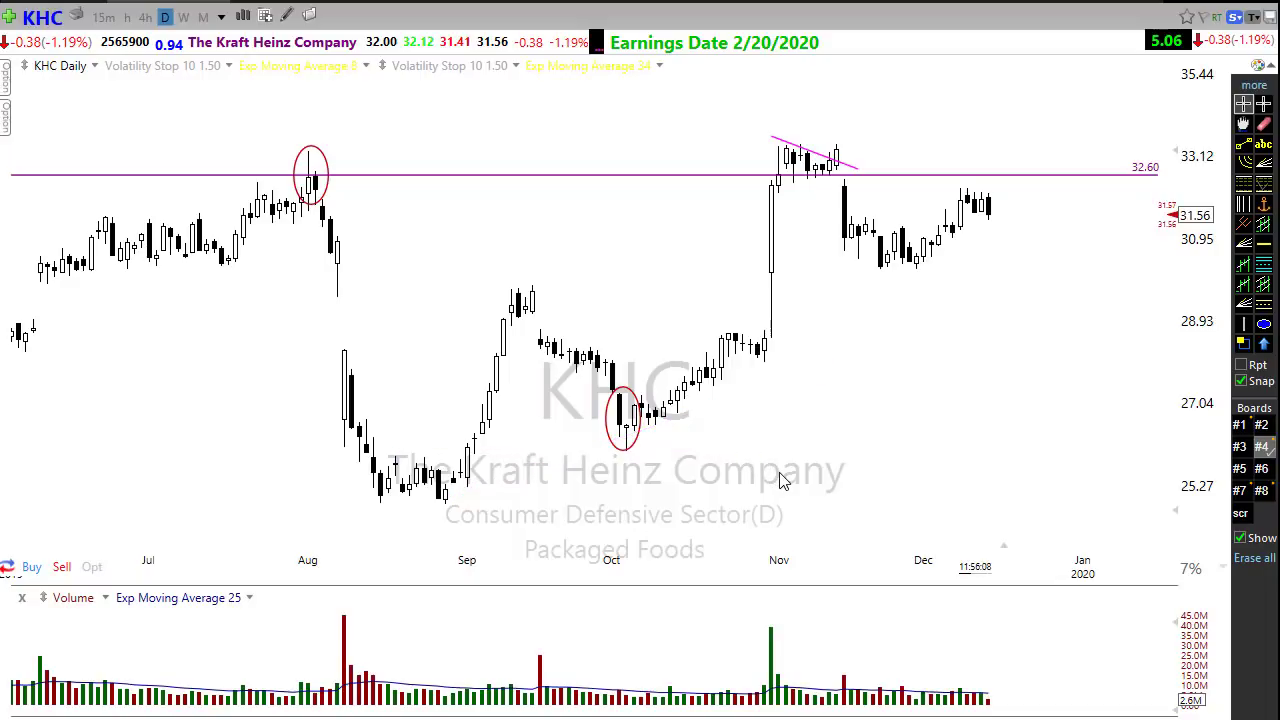
Change the chart symbol to ADBE, Adobe Systems Inc.
text(adb)
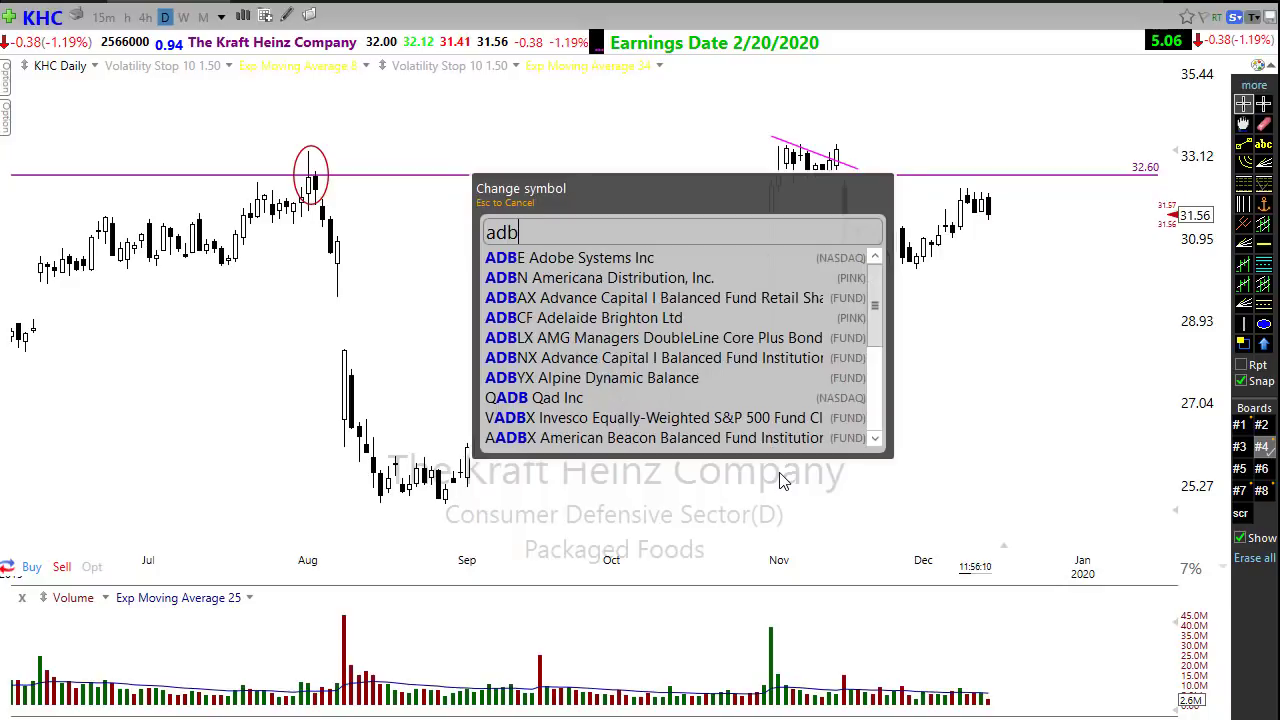
key(Return)
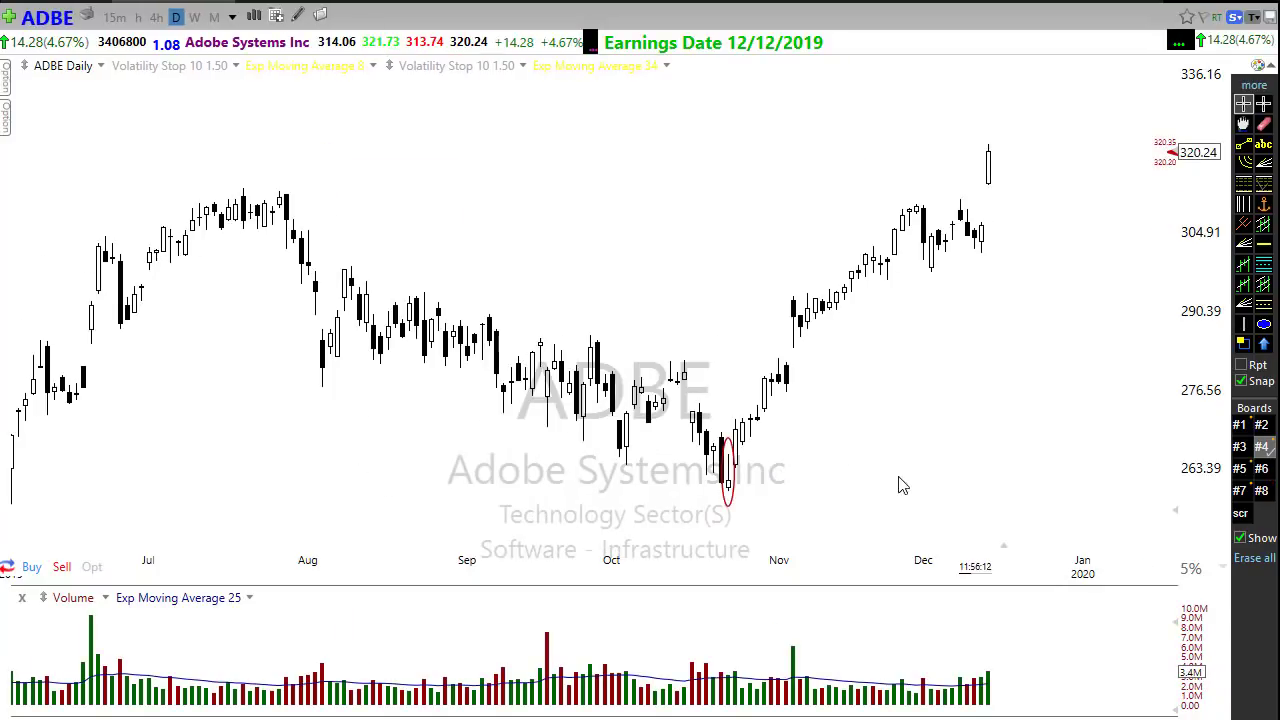
scroll(898, 485, up, 4)
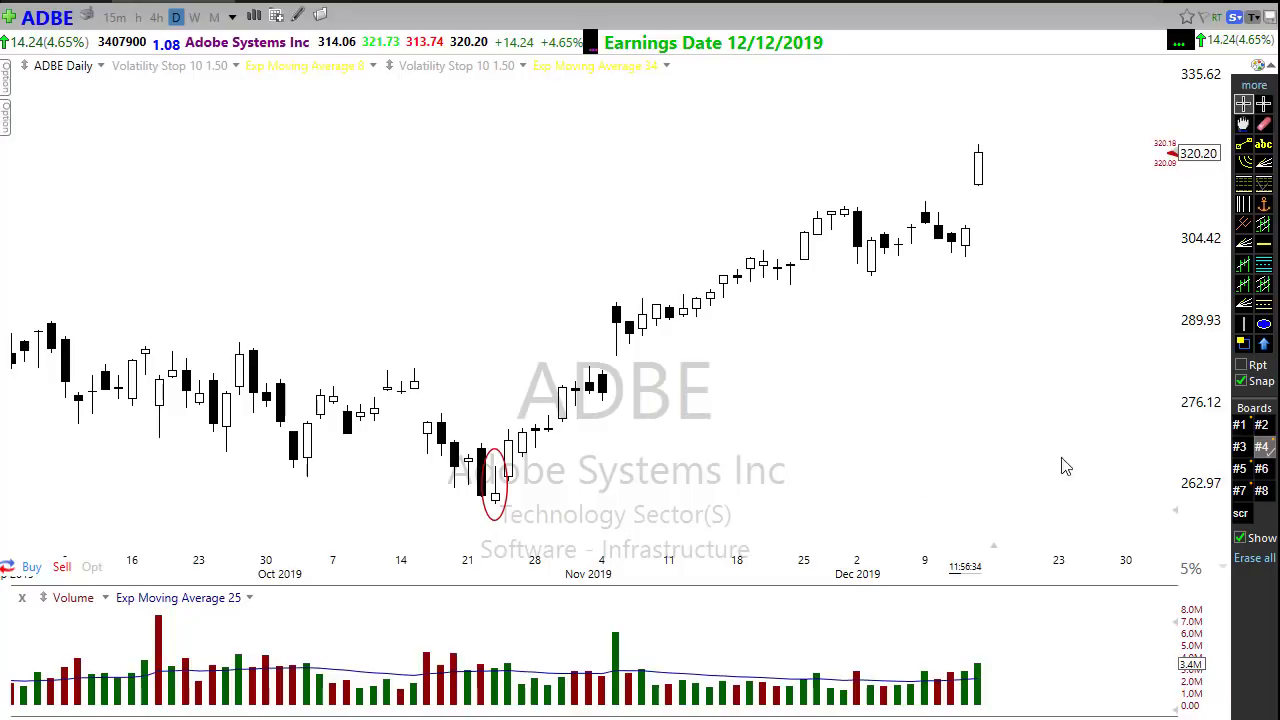
Add a horizontal support line at 259.93 through the June low and the circled October low.
scroll(923, 449, down, 6)
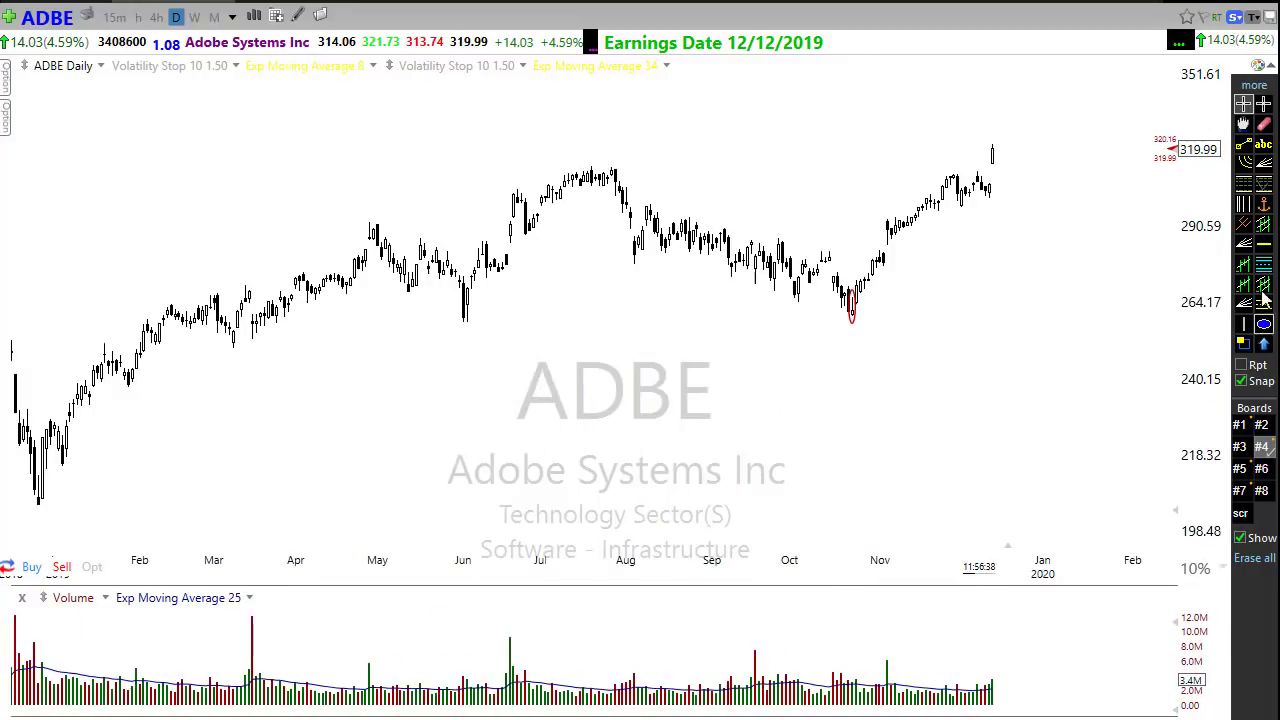
click(1263, 245)
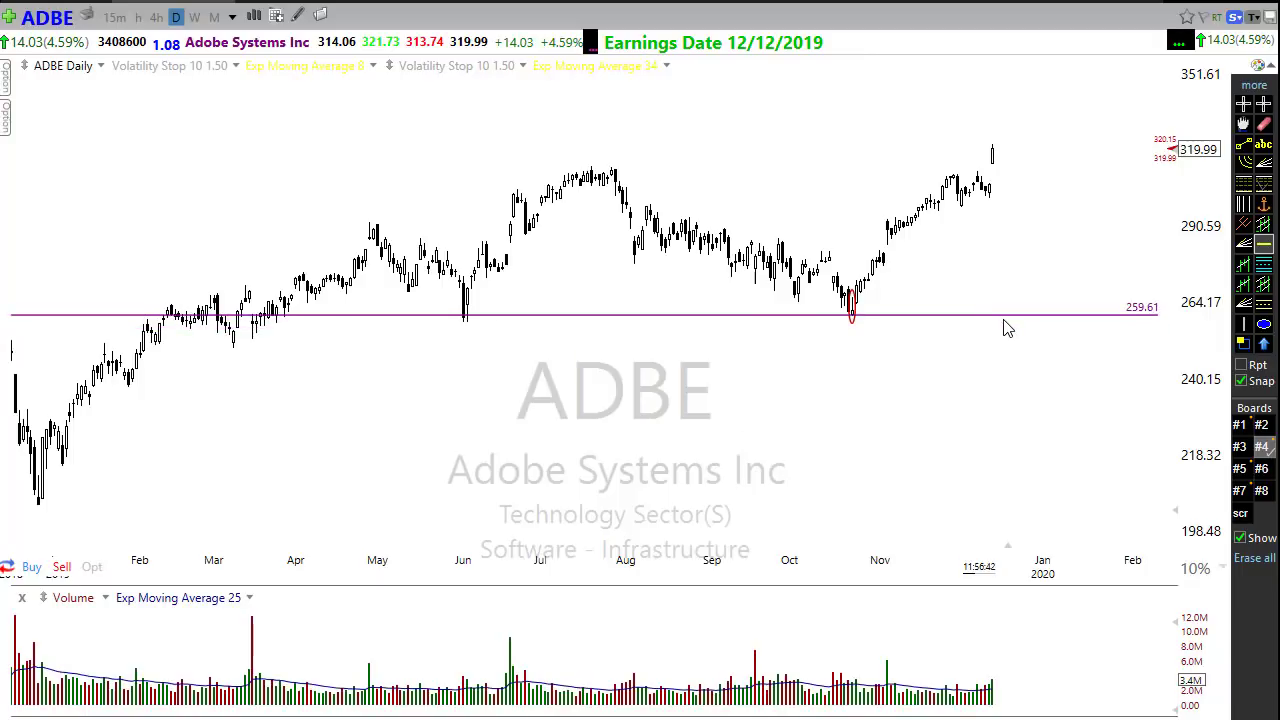
click(1007, 328)
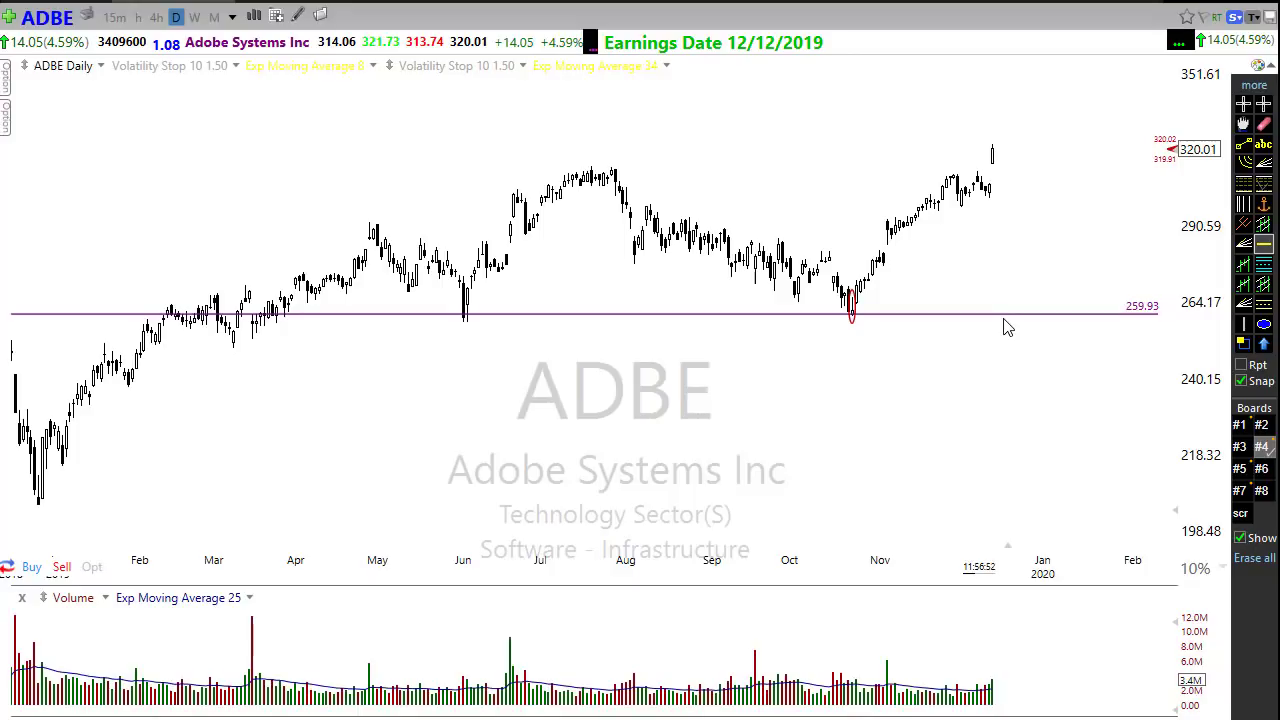
key(Escape)
scroll(890, 420, up, 4)
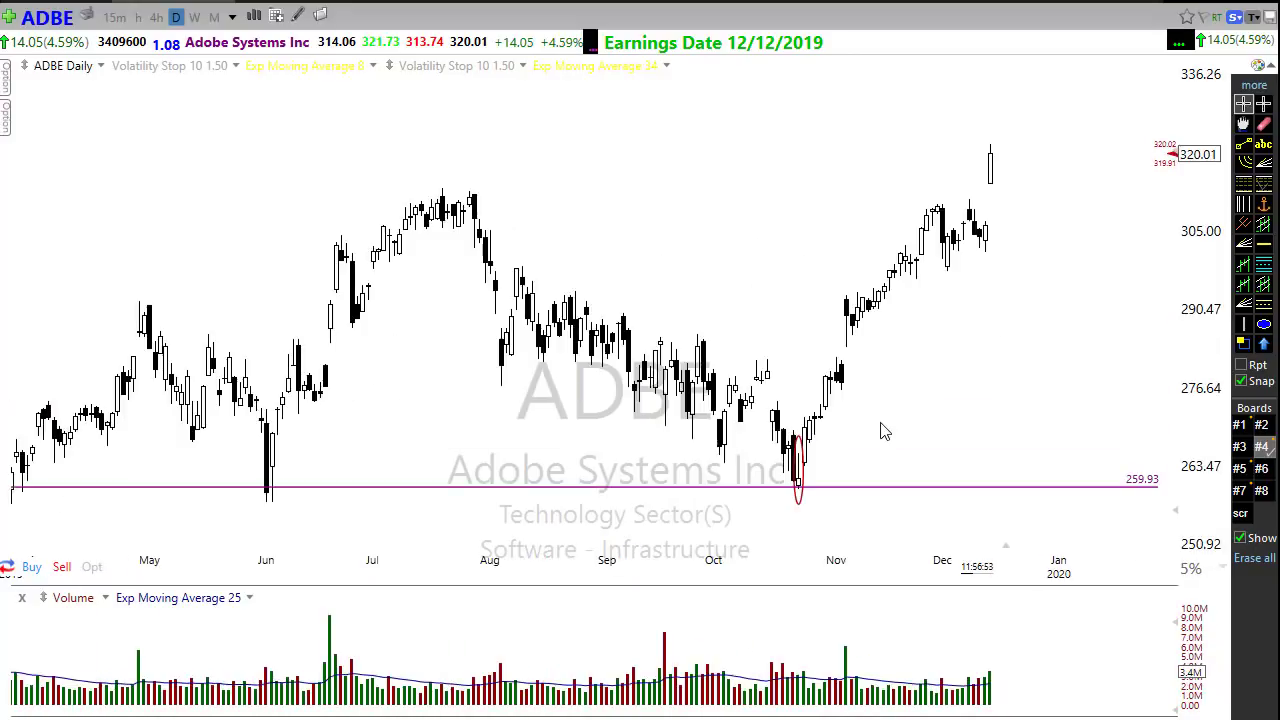
scroll(890, 460, down, 2)
scroll(840, 480, up, 3)
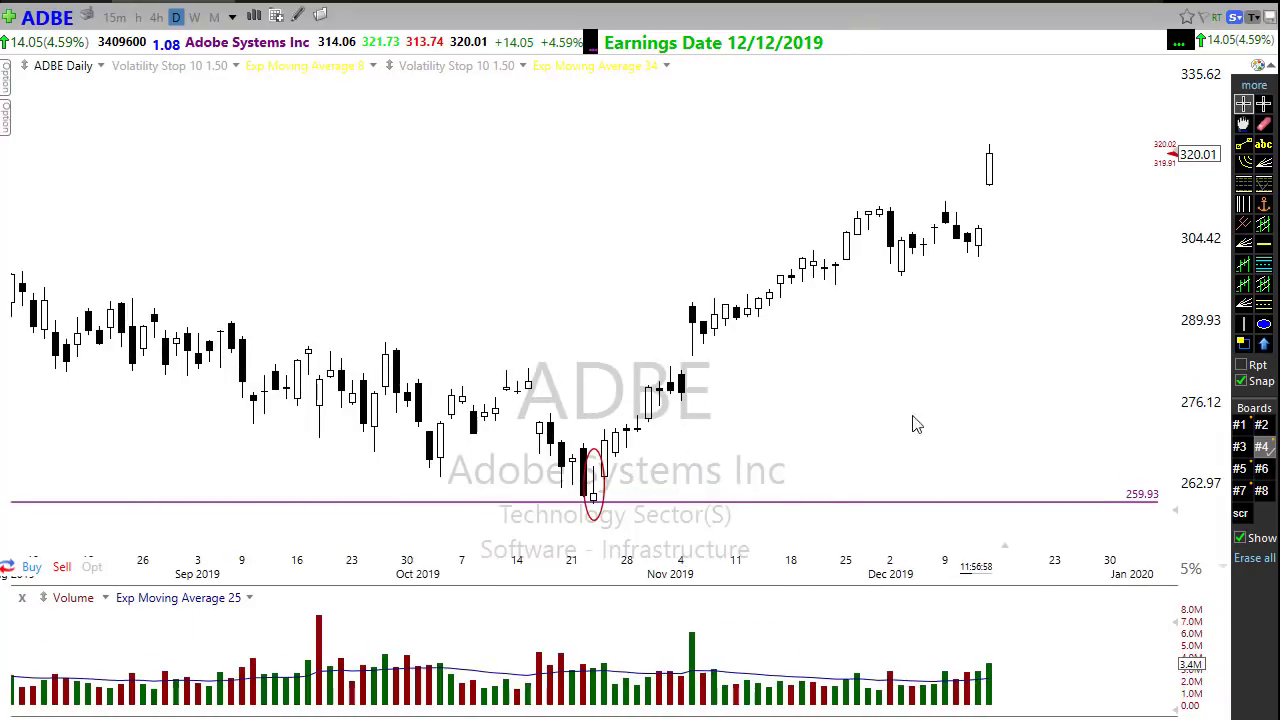
Change the chart symbol to CI, Cigna Corp.
scroll(705, 480, down, 3)
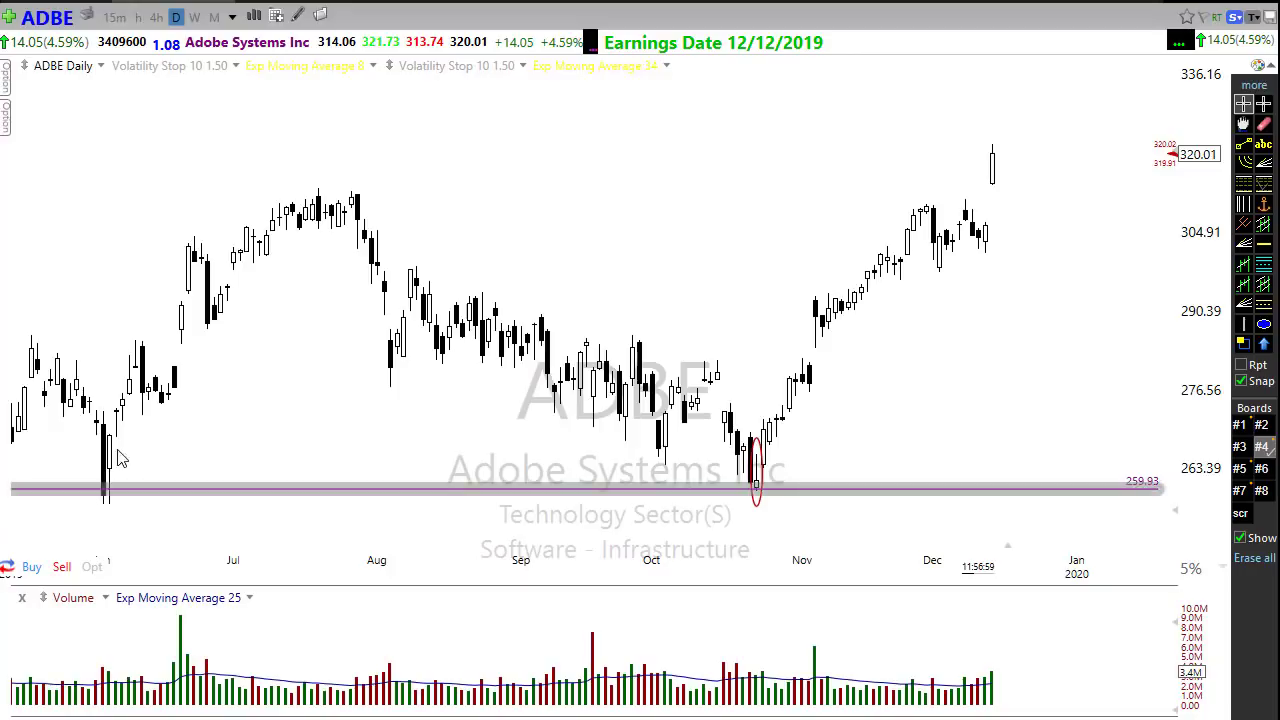
scroll(971, 391, up, 3)
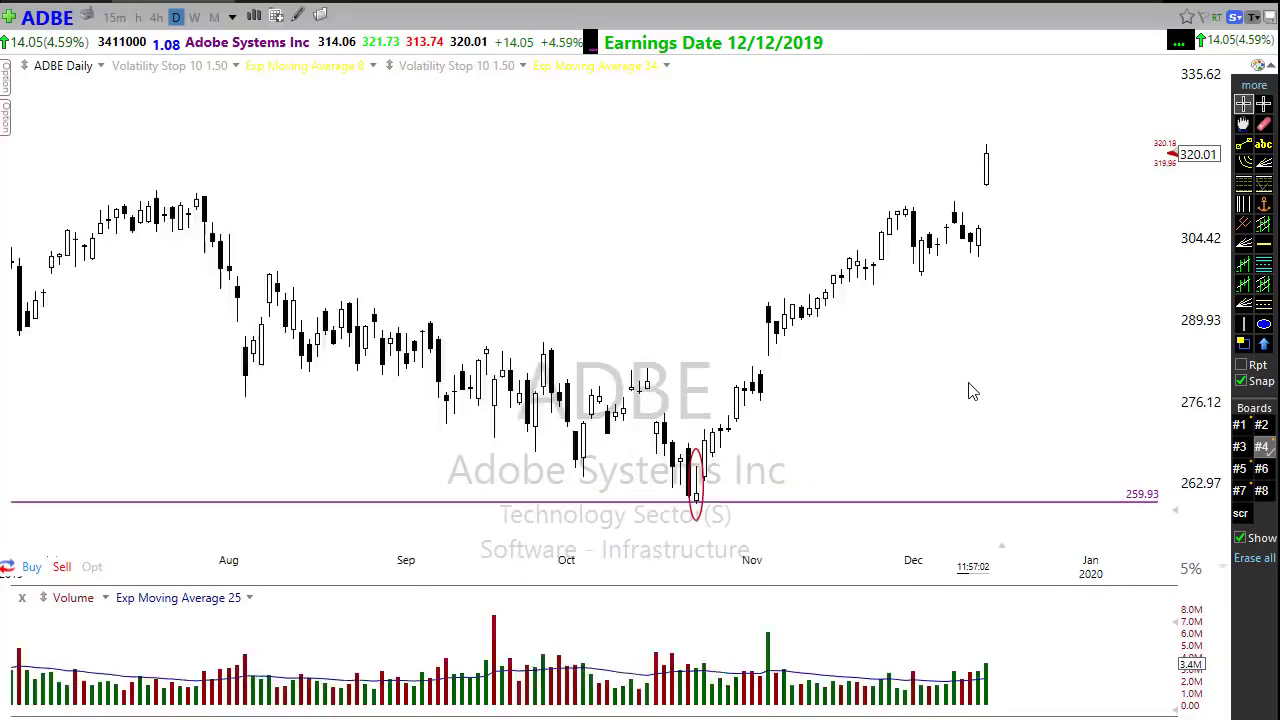
scroll(952, 380, up, 1)
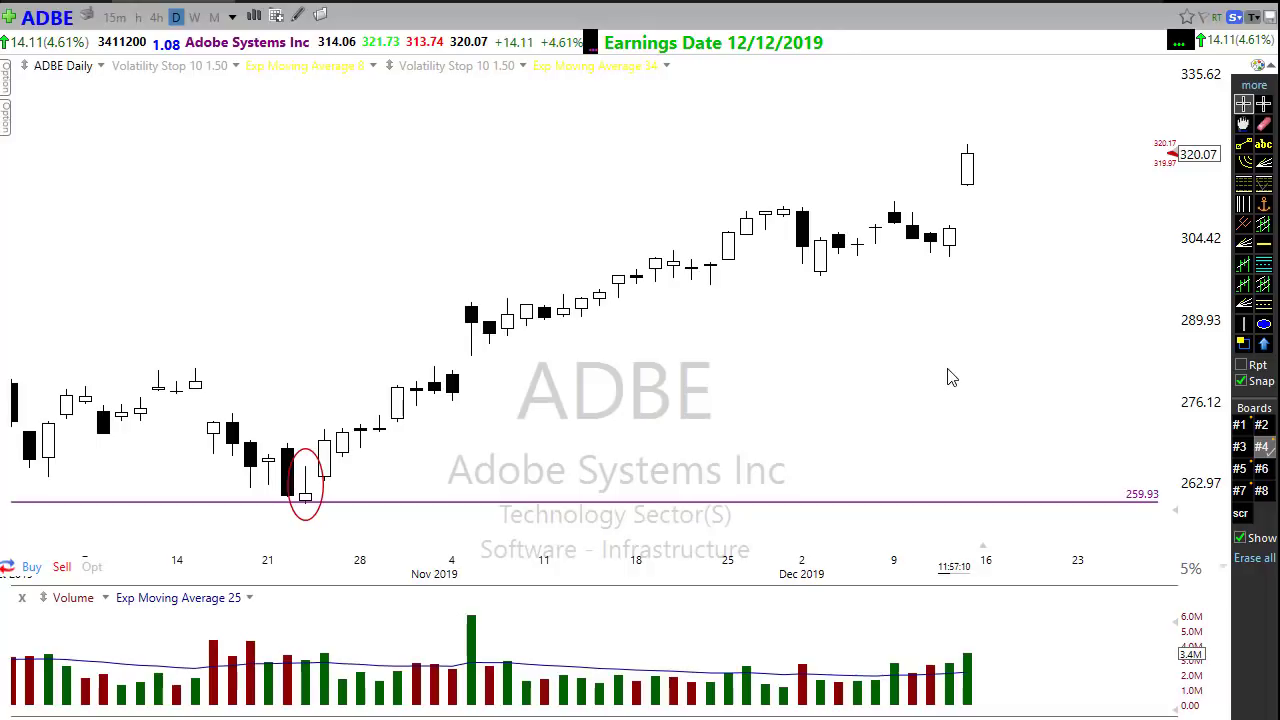
text(ci)
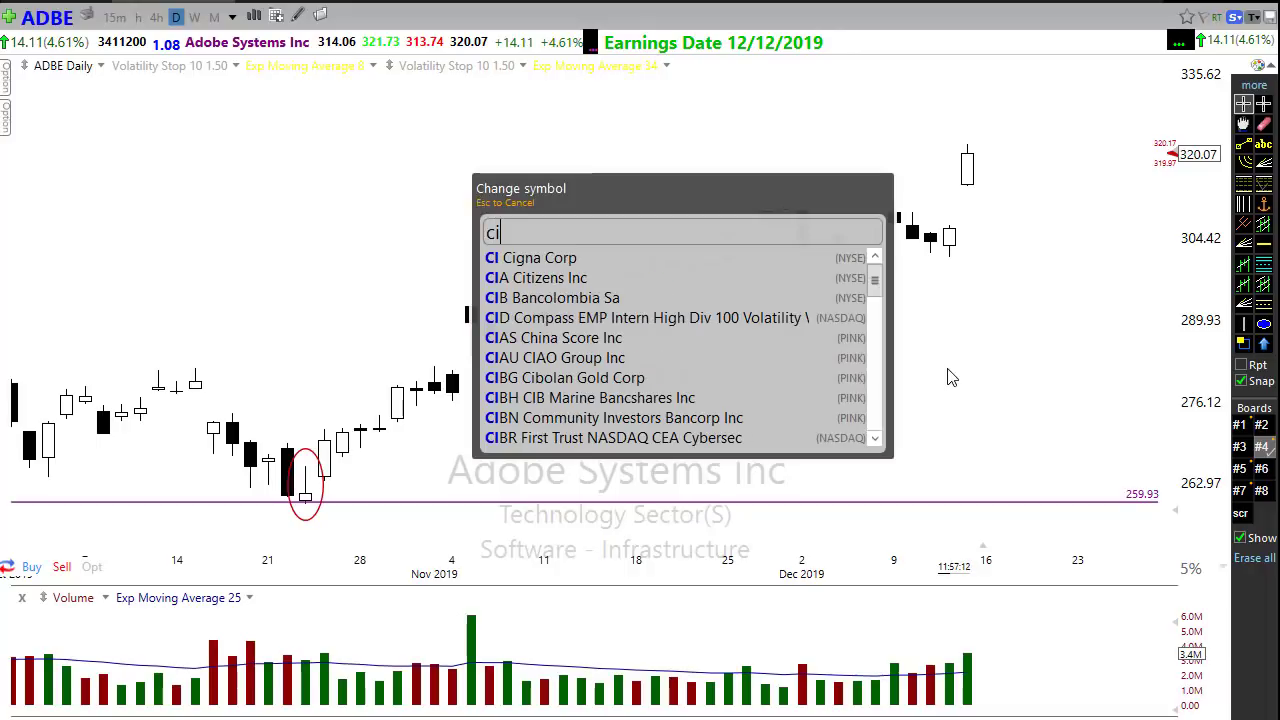
key(Return)
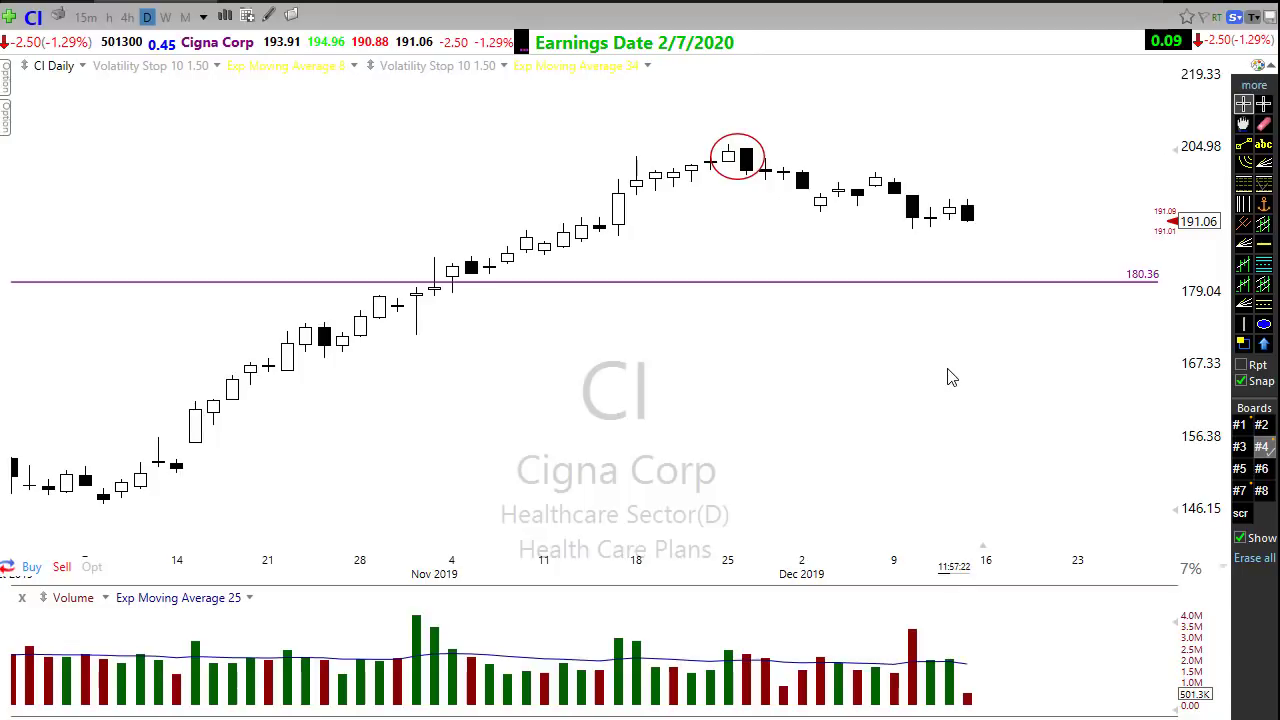
Add a horizontal line at 204.58 on the CI chart, through the circled November high.
scroll(950, 377, down, 6)
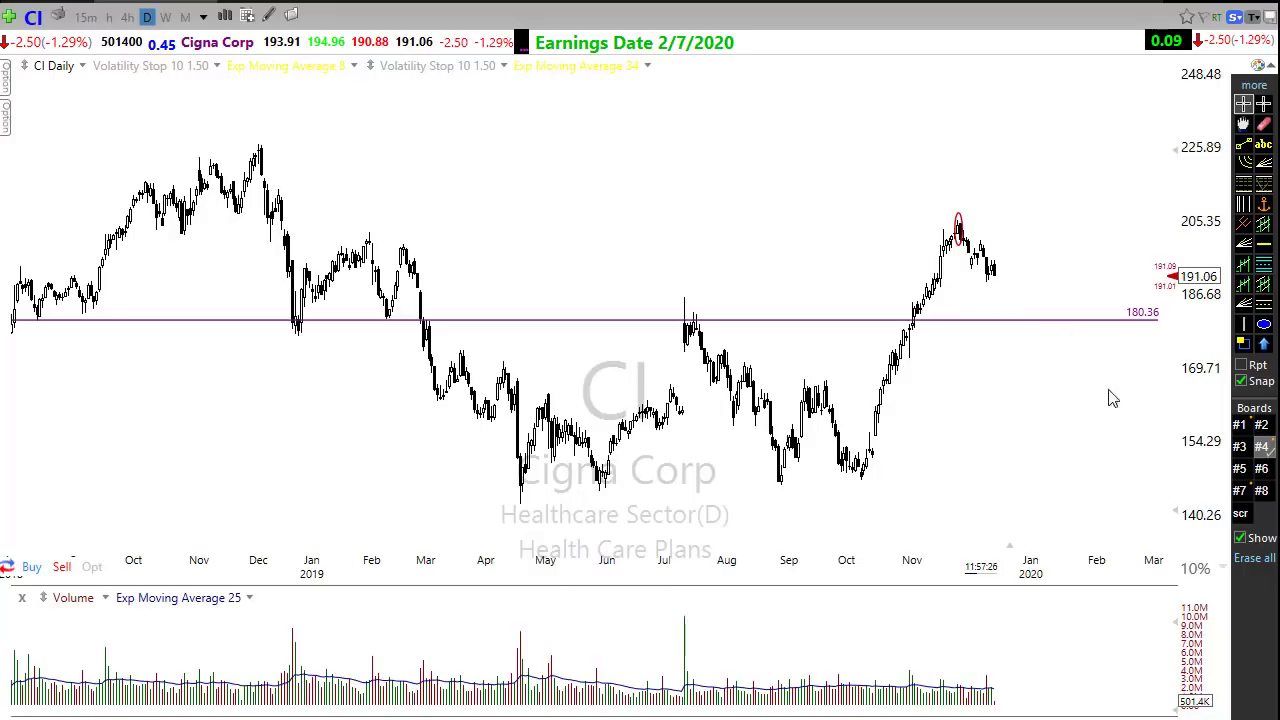
click(1263, 243)
click(1094, 220)
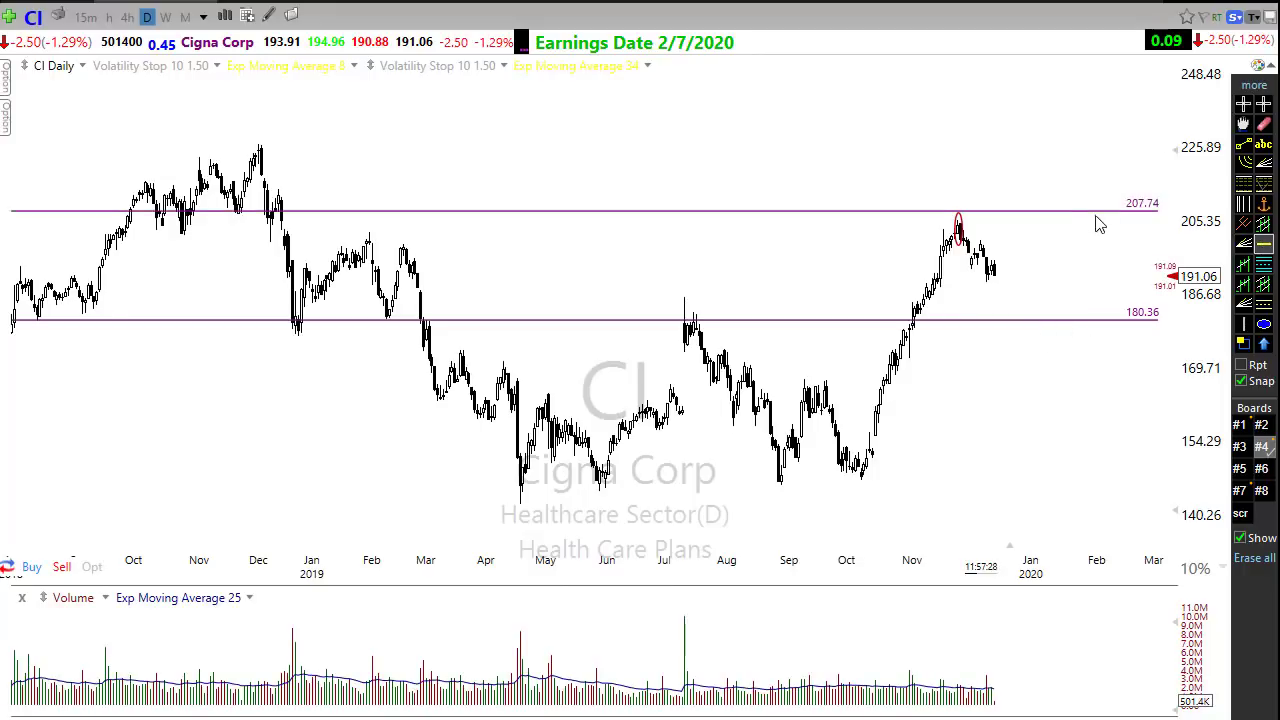
drag(1112, 234, 1113, 234)
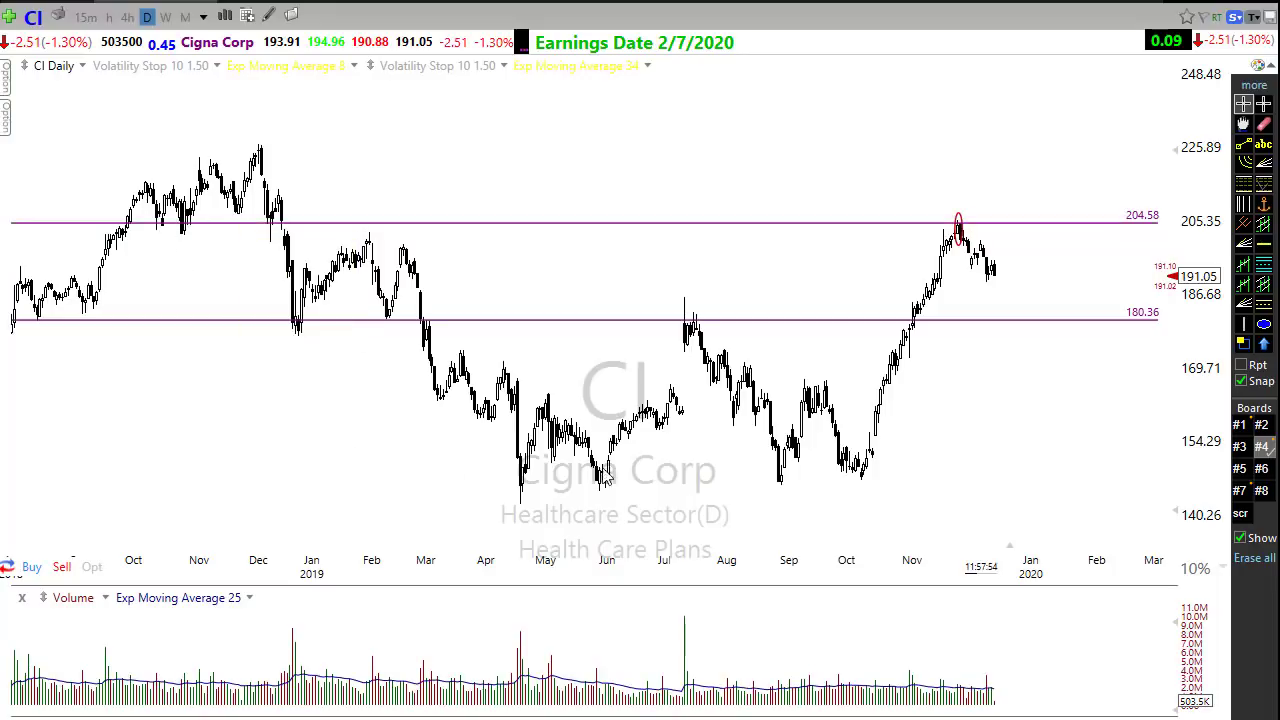
Change the chart symbol to MO, Altria Group Inc.
scroll(1037, 389, up, 4)
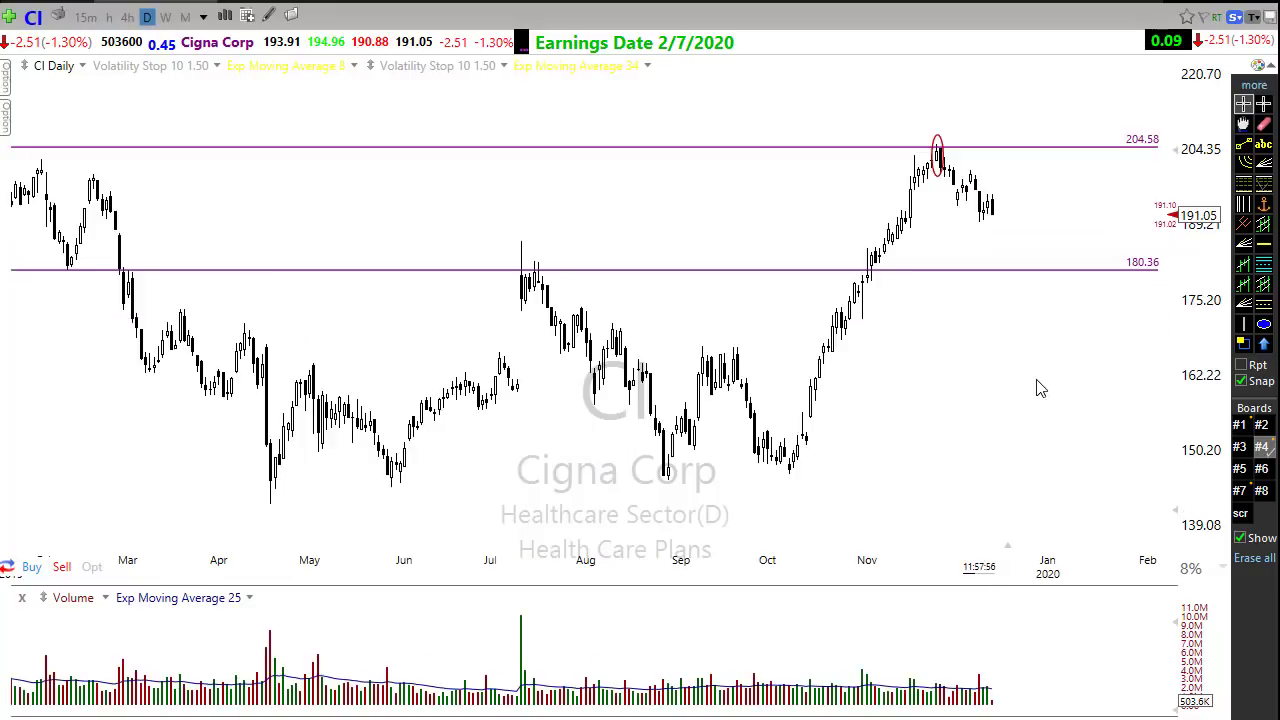
scroll(912, 463, up, 1)
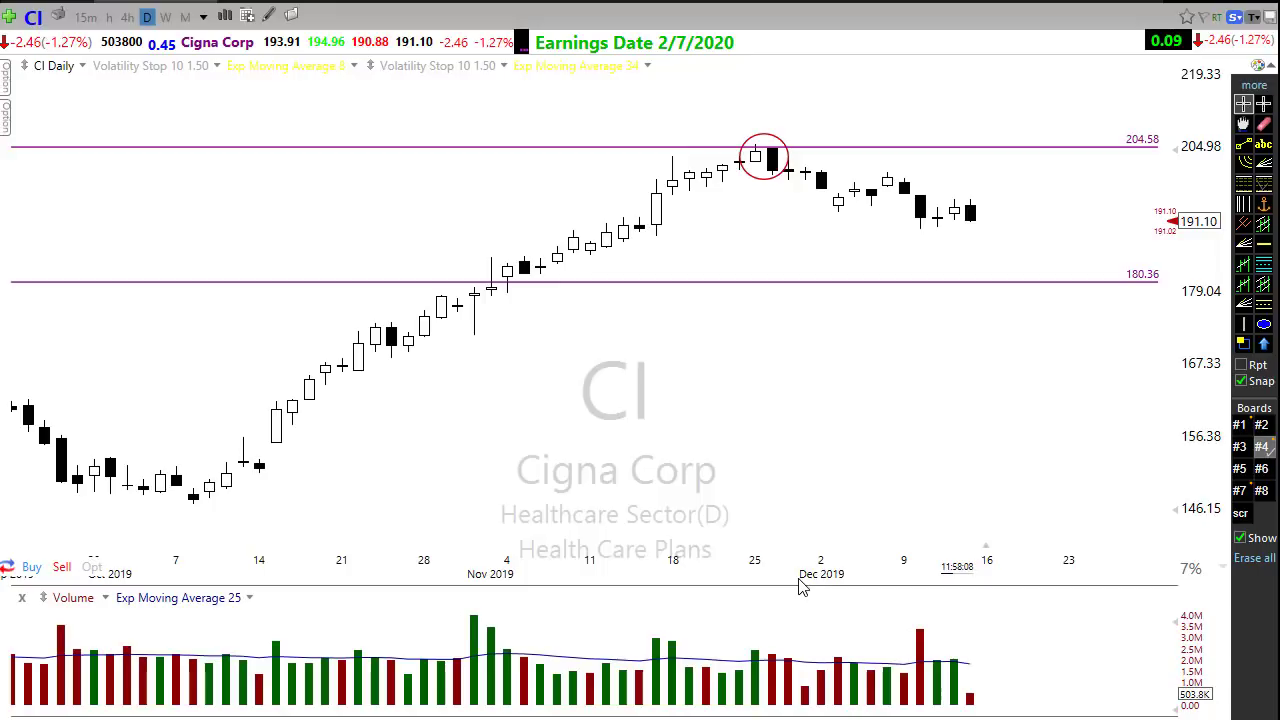
scroll(766, 514, down, 6)
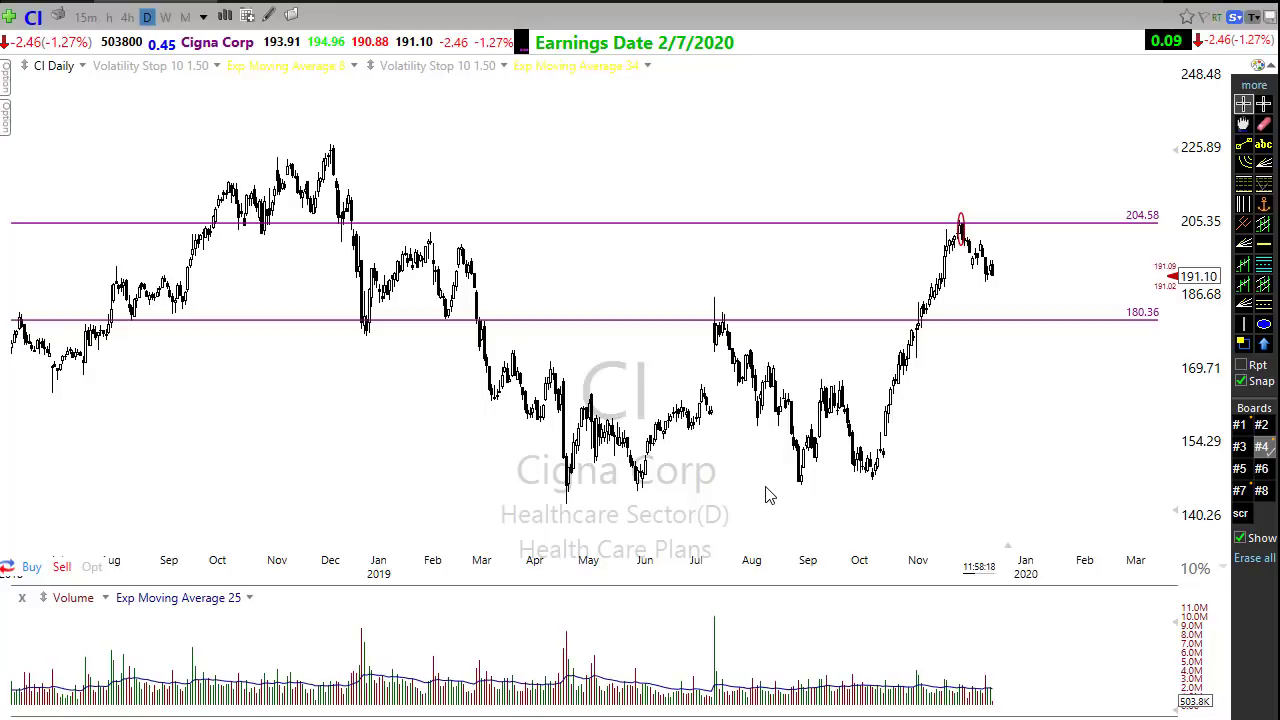
scroll(960, 449, up, 5)
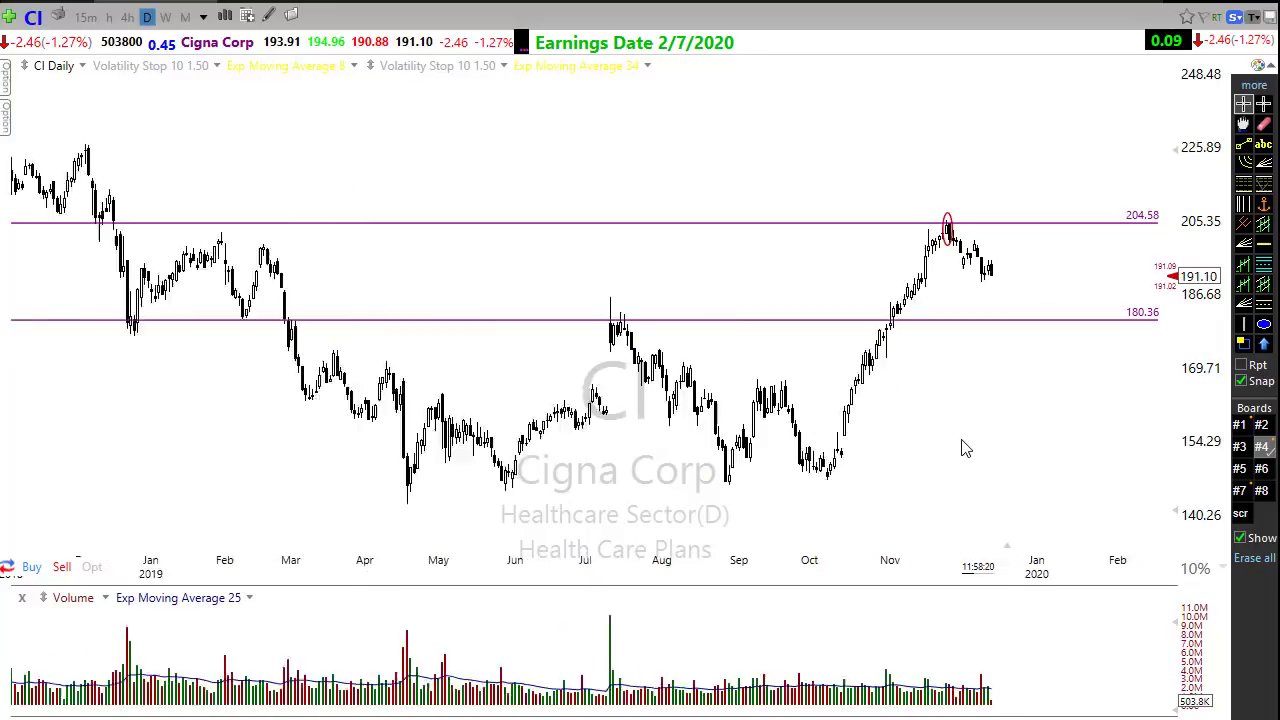
scroll(885, 453, up, 3)
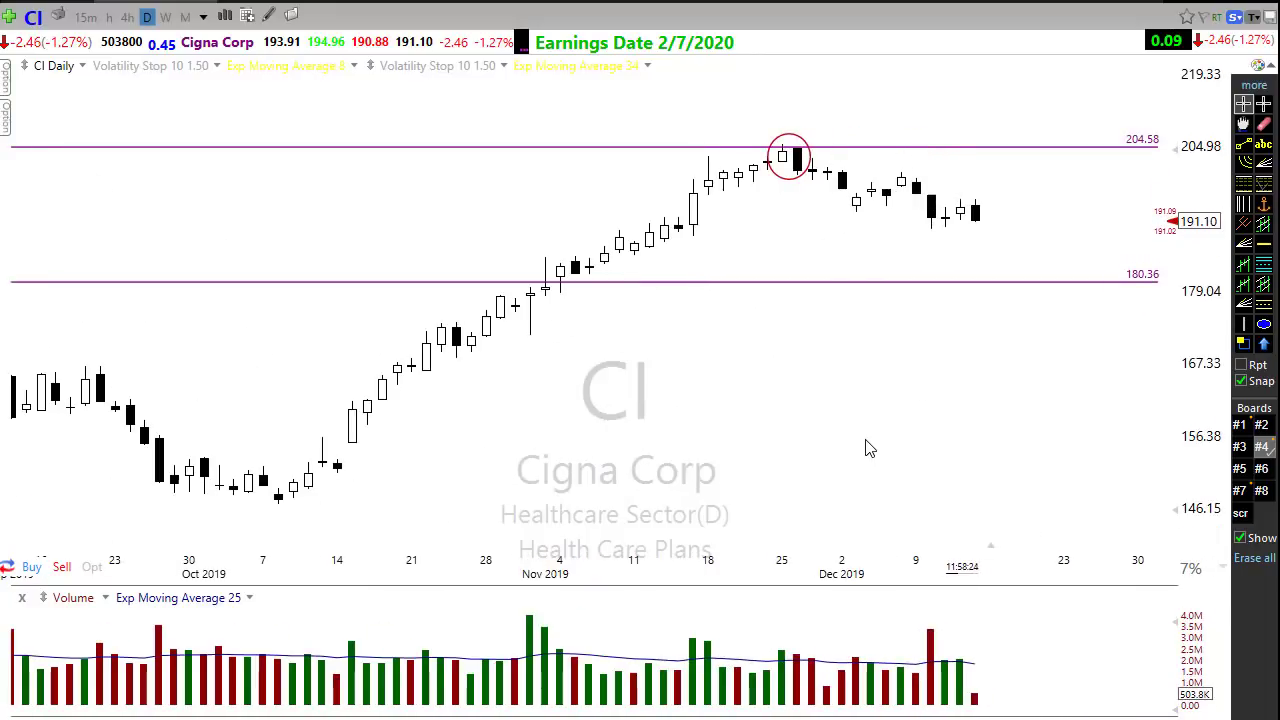
text(mo)
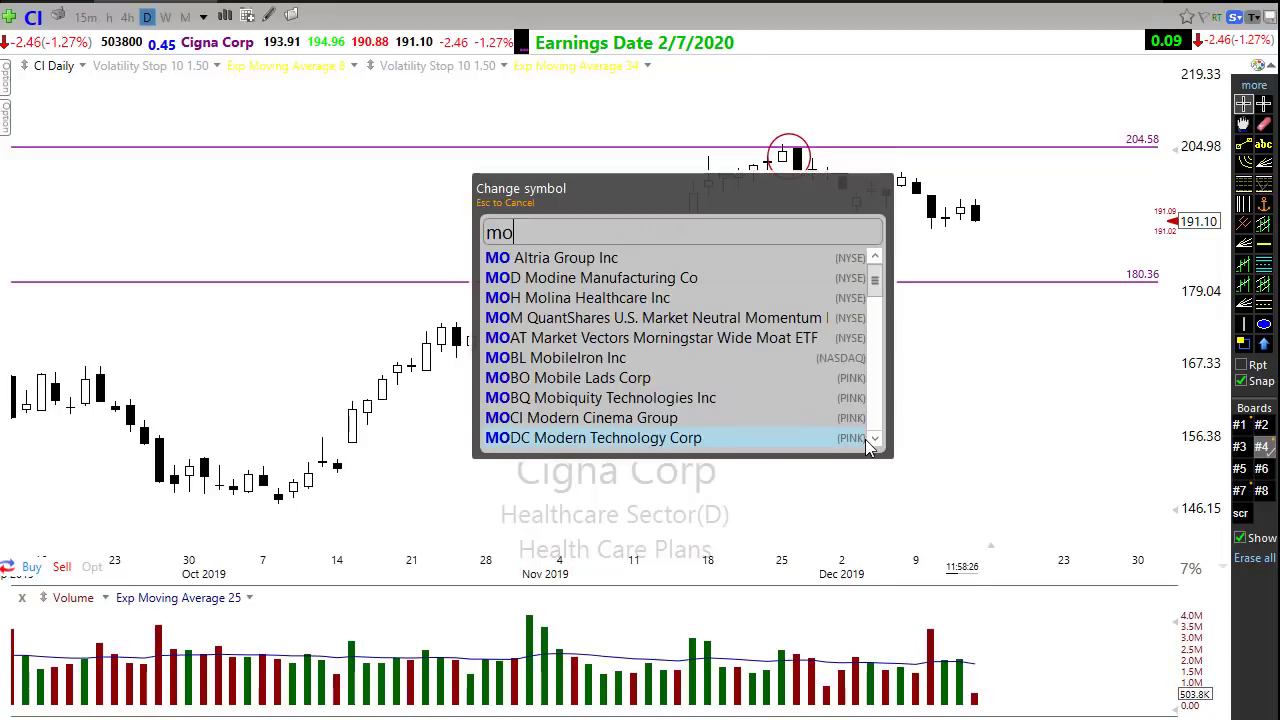
key(Return)
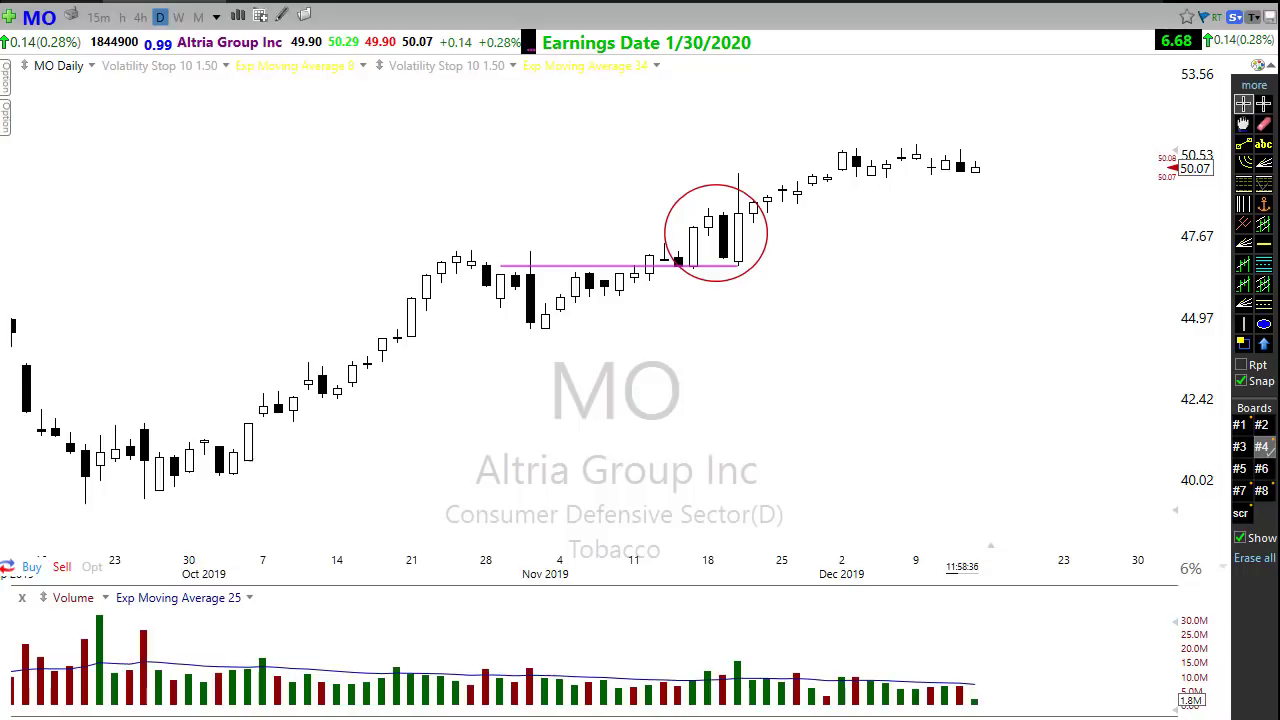
On the MO chart, draw arrows around the circled November candles and a horizontal arrow along their support level, and remove them.
drag(720, 322, 695, 273)
drag(687, 190, 707, 218)
drag(733, 164, 729, 254)
drag(497, 267, 833, 270)
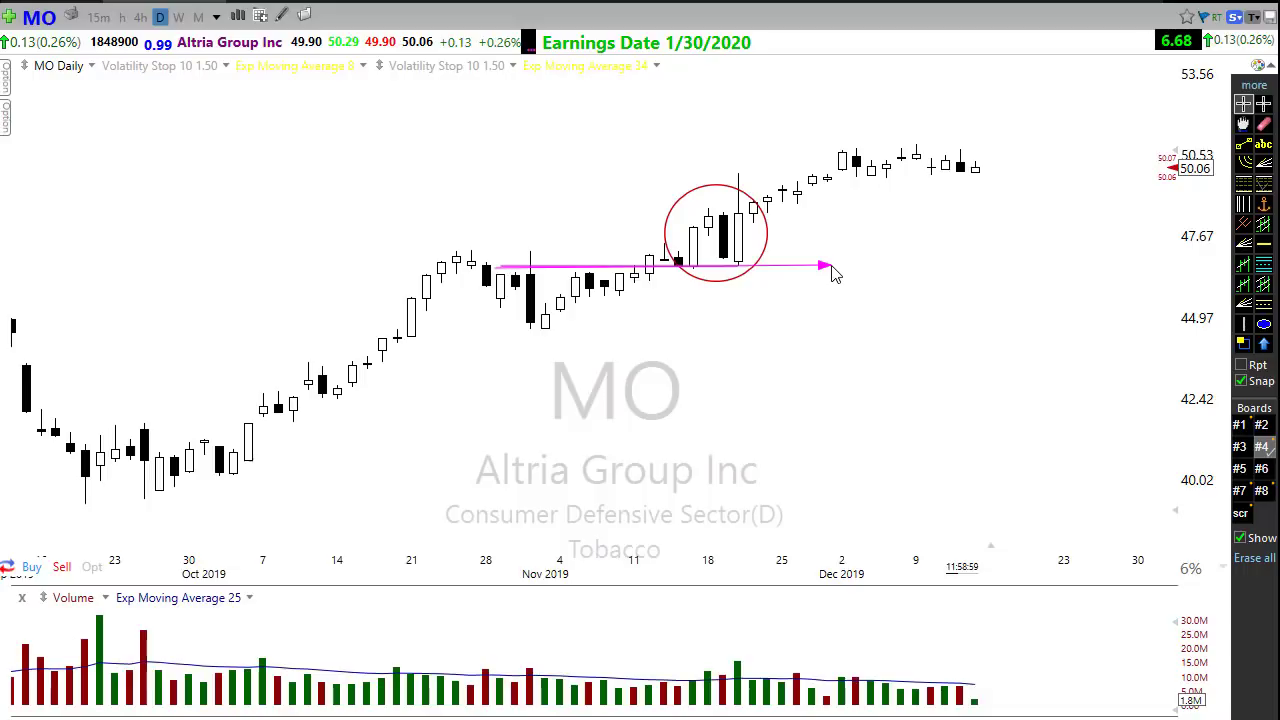
key(ctrl+z)
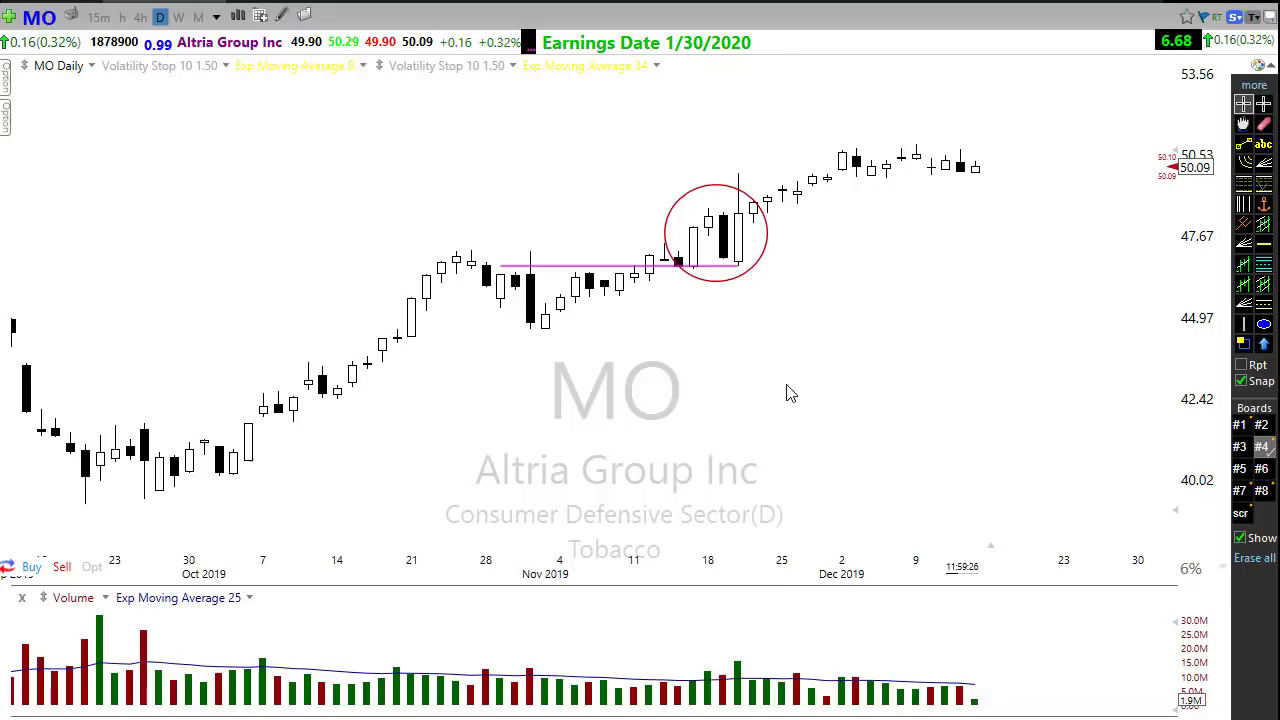
Change the chart symbol to NEE, NextEra Energy.
text(nee)
key(Return)
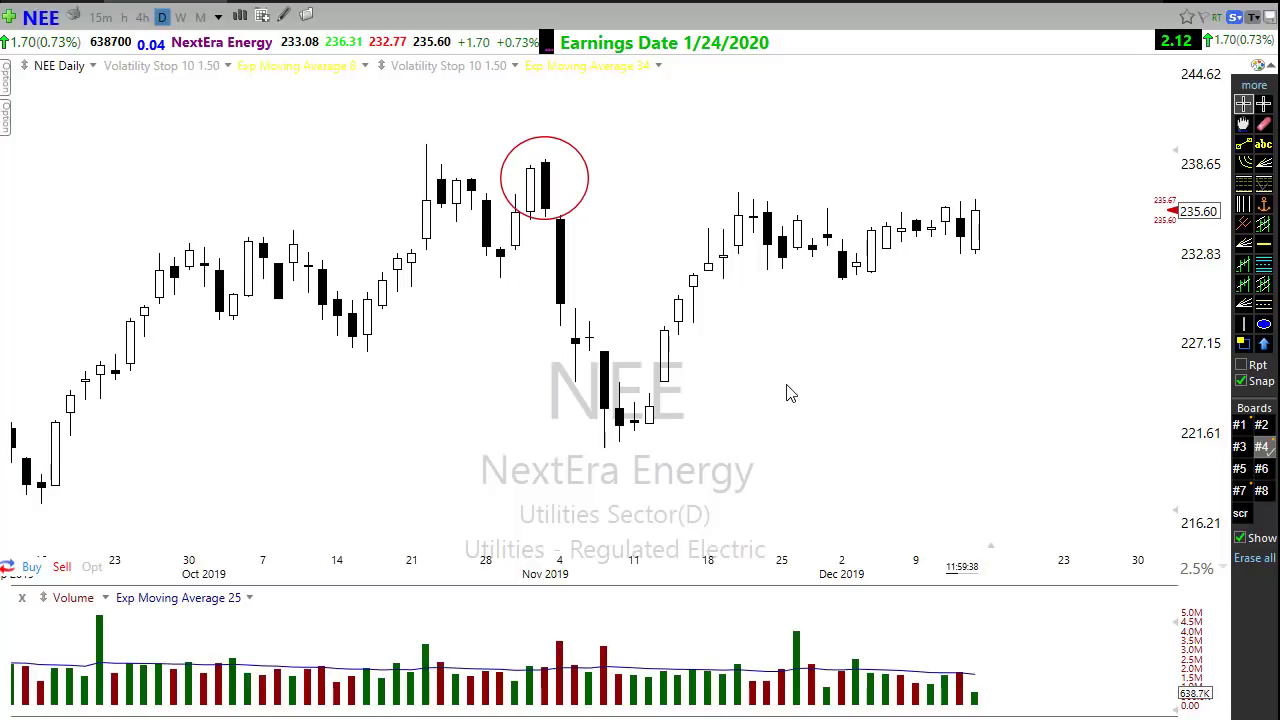
On the NEE chart, draw arrows across the October highs, along the rising September–October lows and at the circled candles, and clear them.
scroll(640, 460, down, 3)
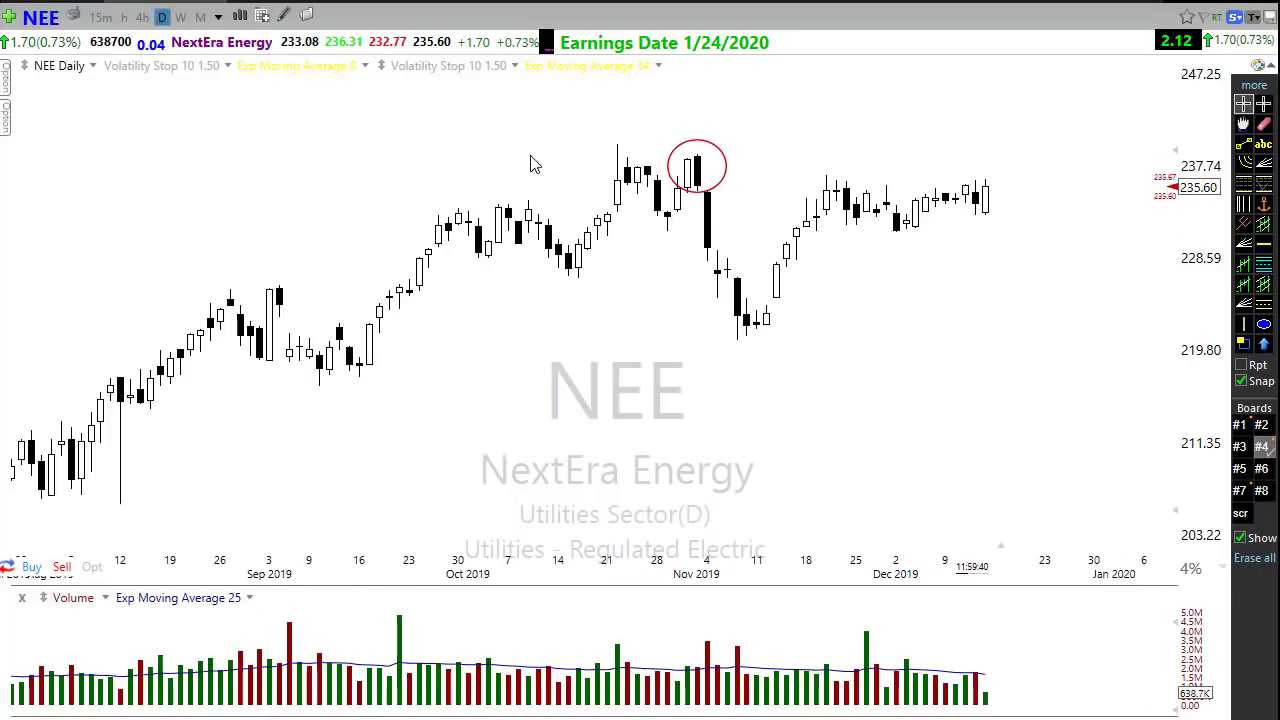
mouse_move(531, 156)
mouse_down()
mouse_move(843, 148)
mouse_move(925, 160)
mouse_up()
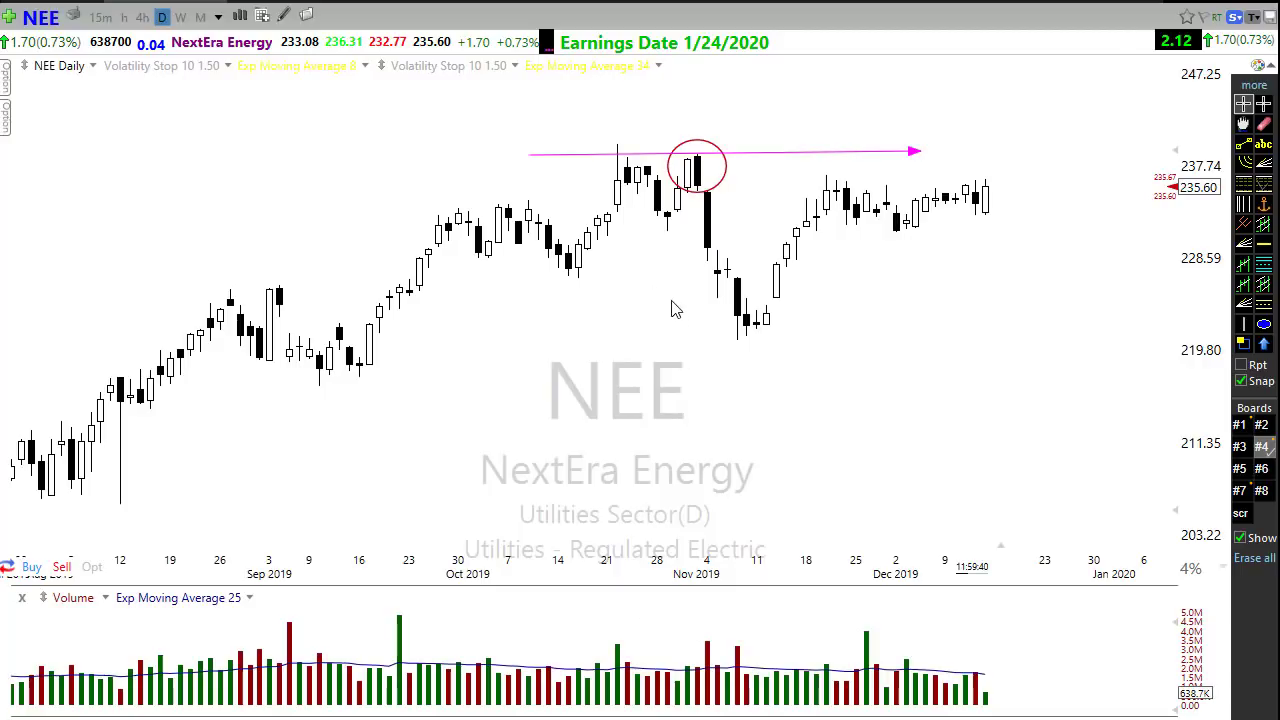
drag(672, 311, 667, 236)
mouse_move(313, 388)
mouse_down()
mouse_move(588, 288)
mouse_move(702, 213)
mouse_up()
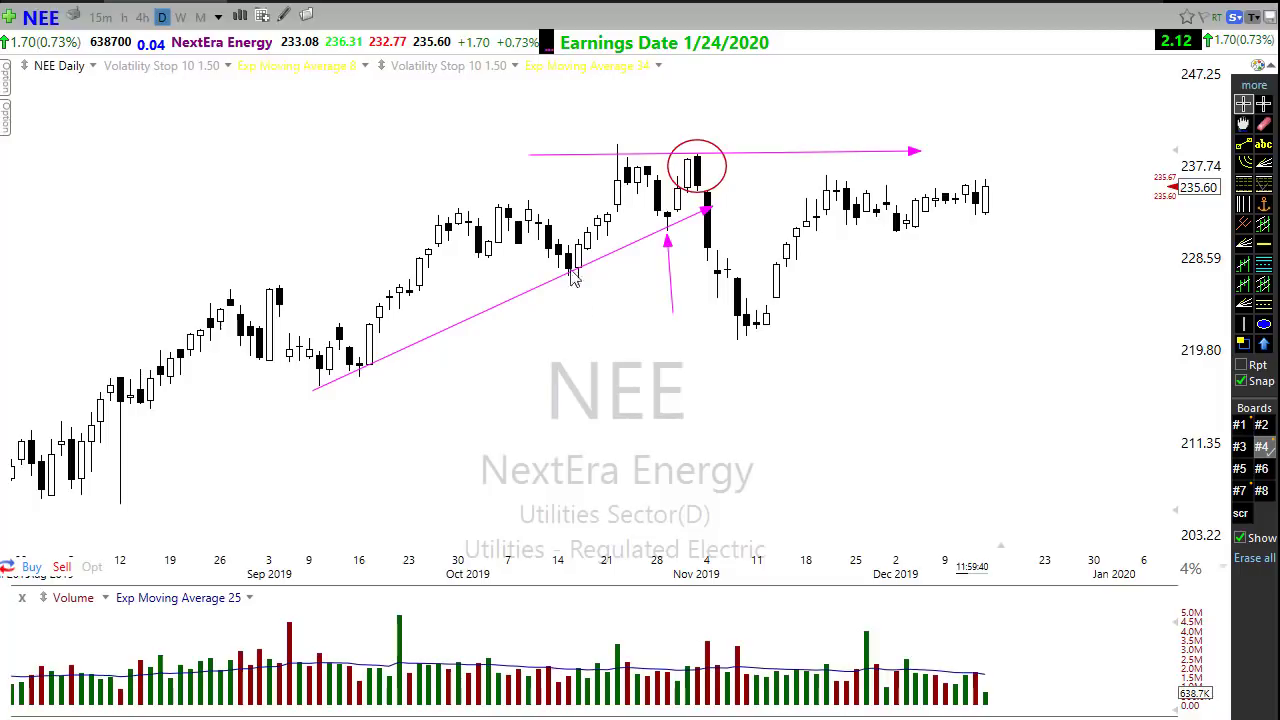
drag(746, 104, 703, 162)
key(Escape)
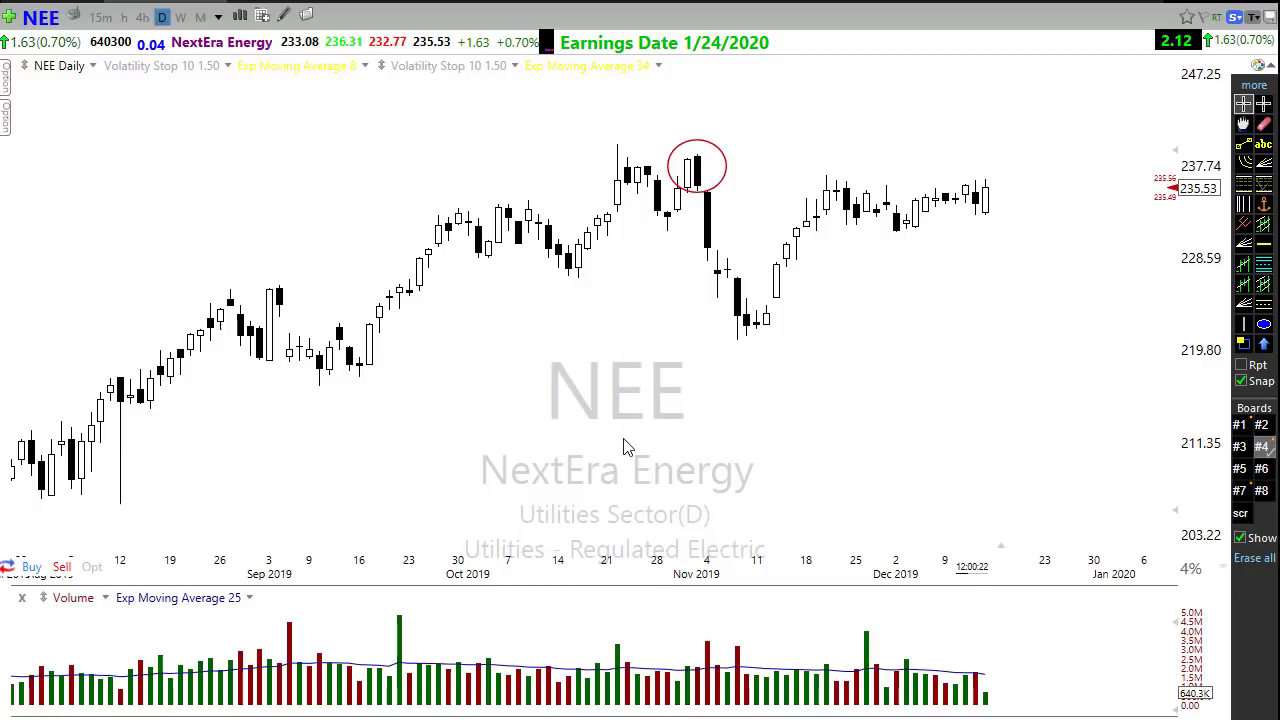
Change the chart symbol to BBBY, Bed Bath & Beyond Inc.
text(bbby)
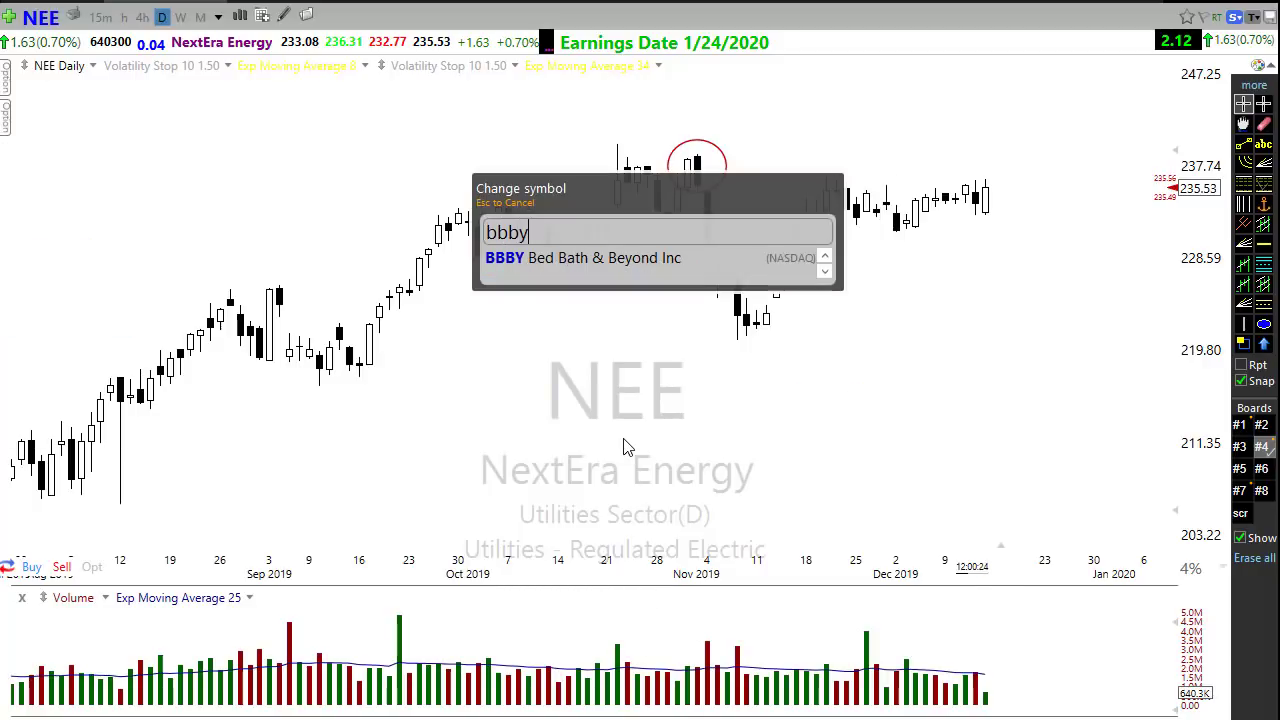
key(Return)
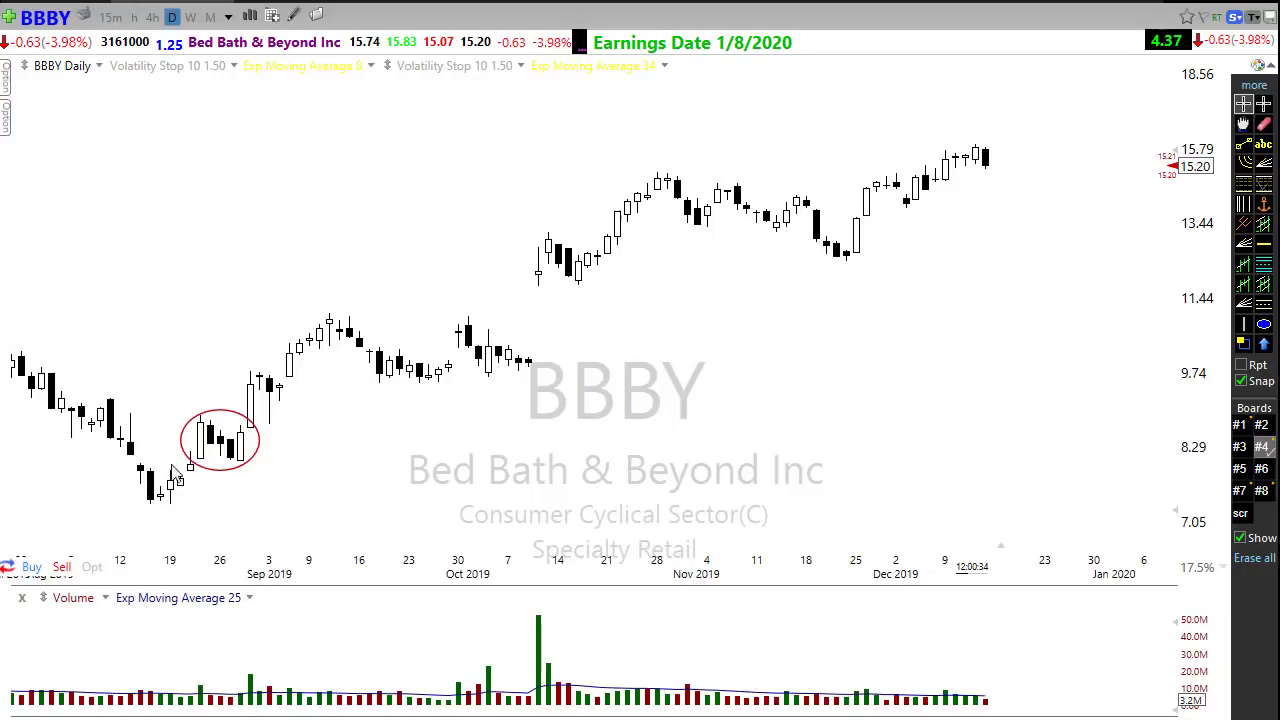
Mark the circled August consolidation on the BBBY chart with temporary arrows along its lows, along its highs and up through the breakout.
click(224, 455)
mouse_move(192, 461)
mouse_down()
mouse_move(290, 482)
mouse_move(304, 462)
mouse_up()
drag(176, 425, 252, 405)
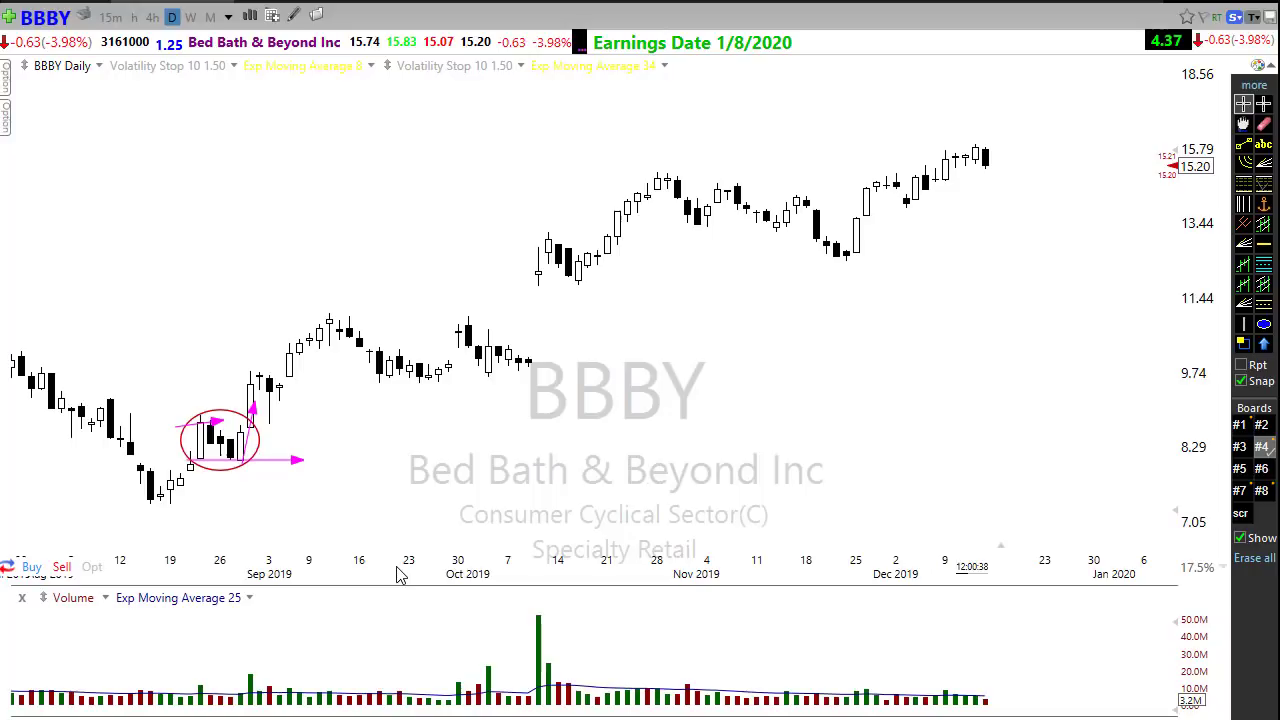
Change the chart symbol to TJX, TJX Companies Inc.
text(thx)
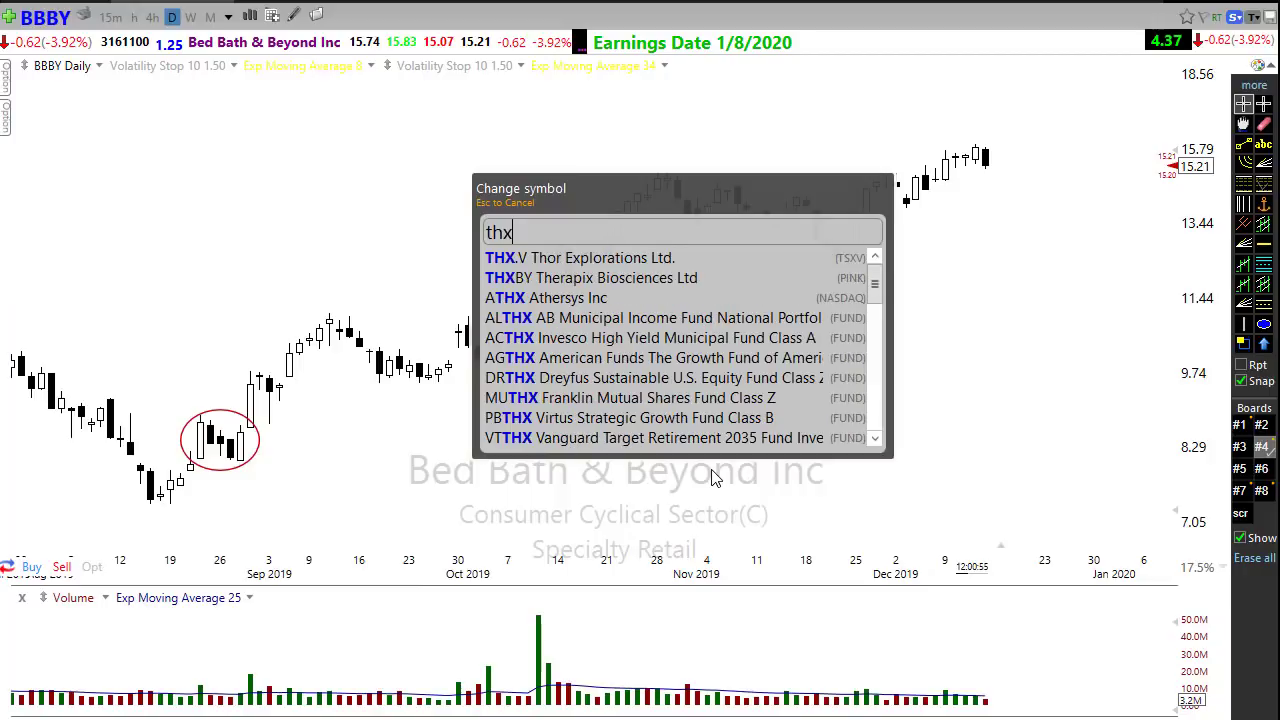
key(Return)
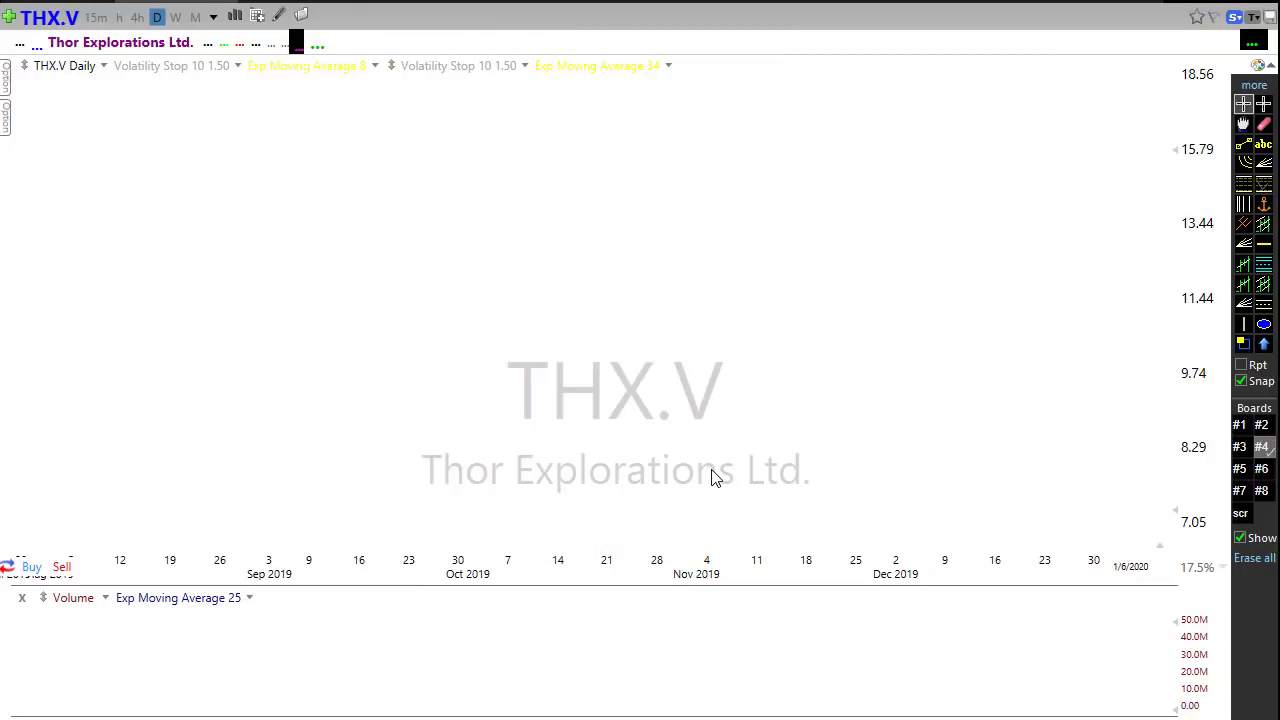
text(tjx)
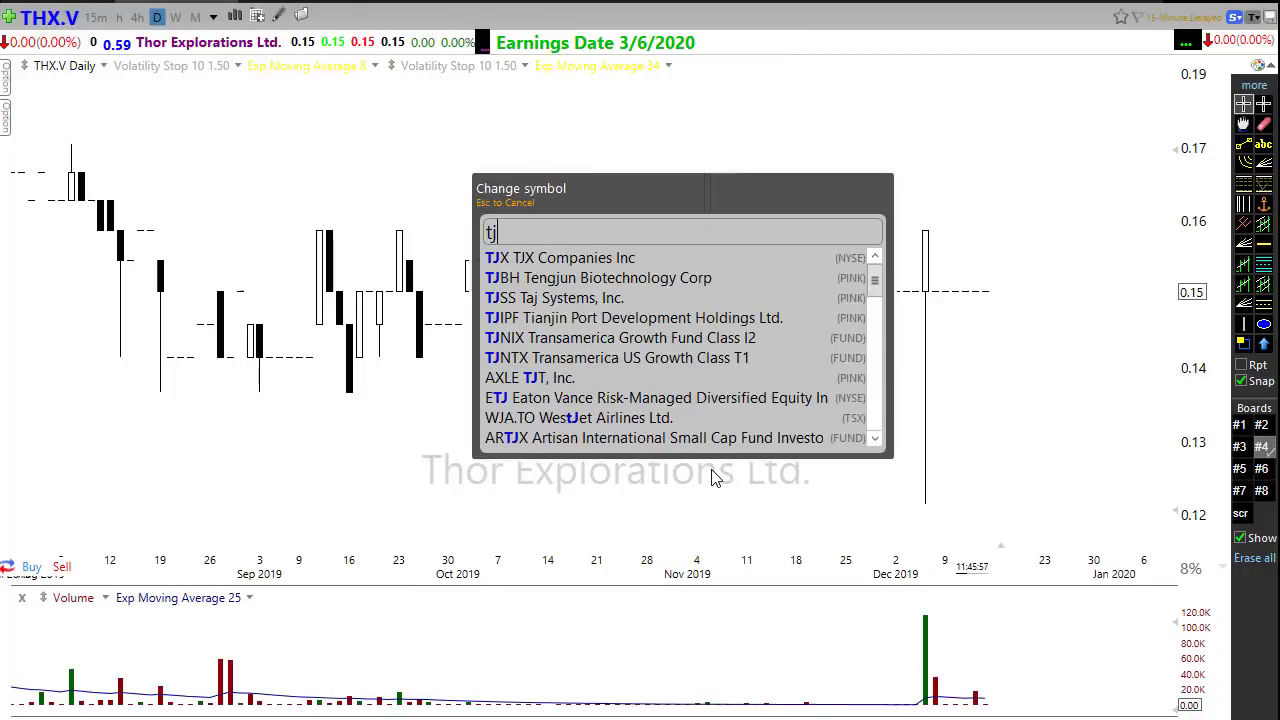
key(Return)
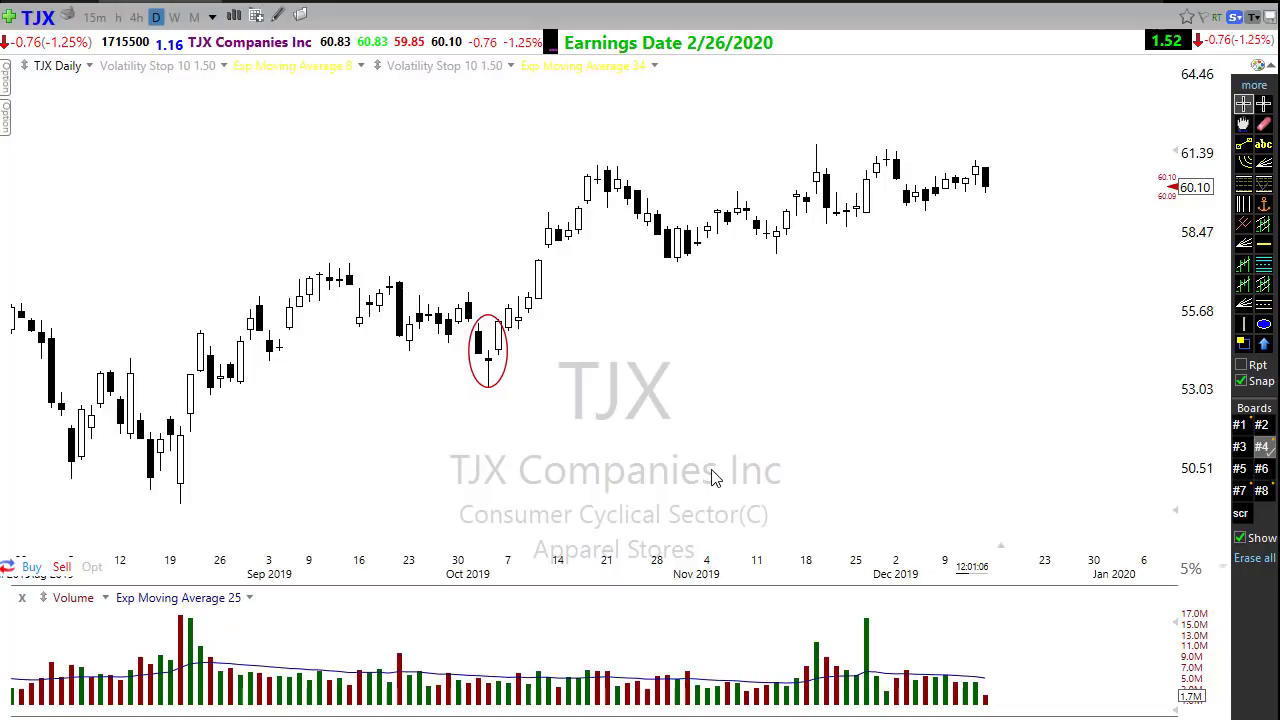
On the TJX chart, draw a rising arrow from the August low, a falling arrow along the September highs and a horizontal arrow, and clear them.
scroll(700, 508, down, 3)
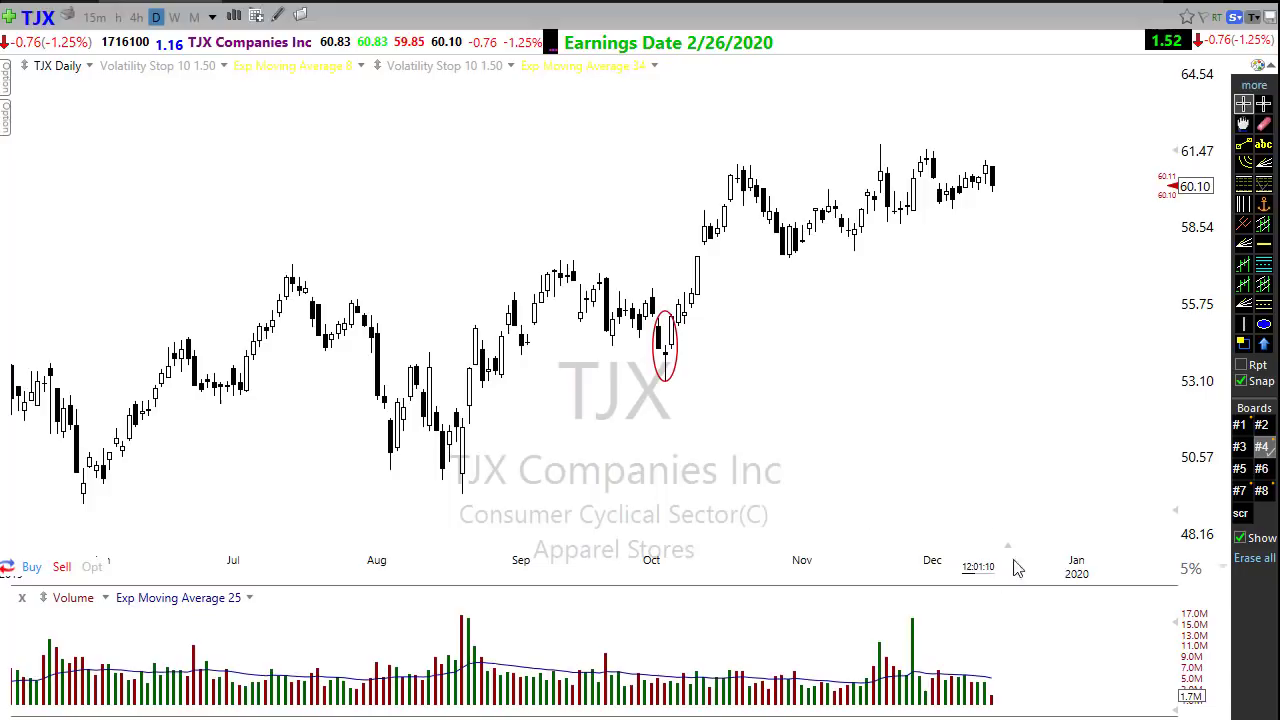
drag(919, 437, 968, 378)
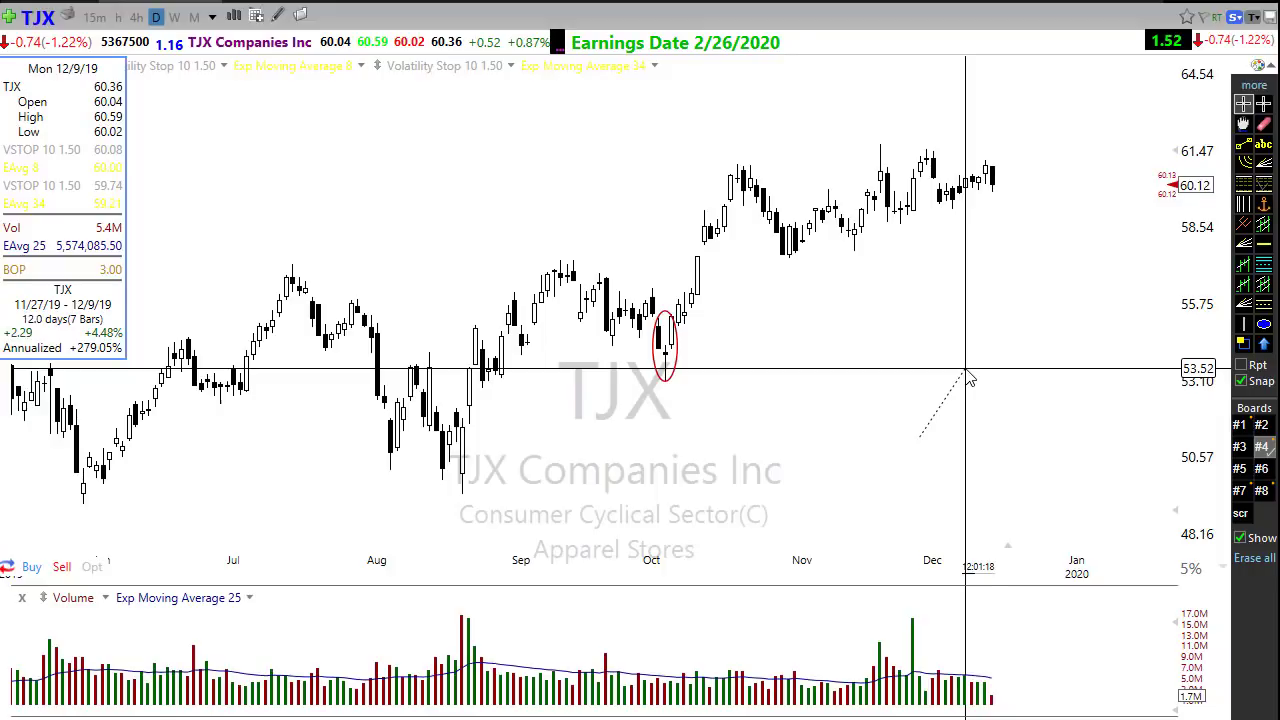
drag(965, 375, 962, 380)
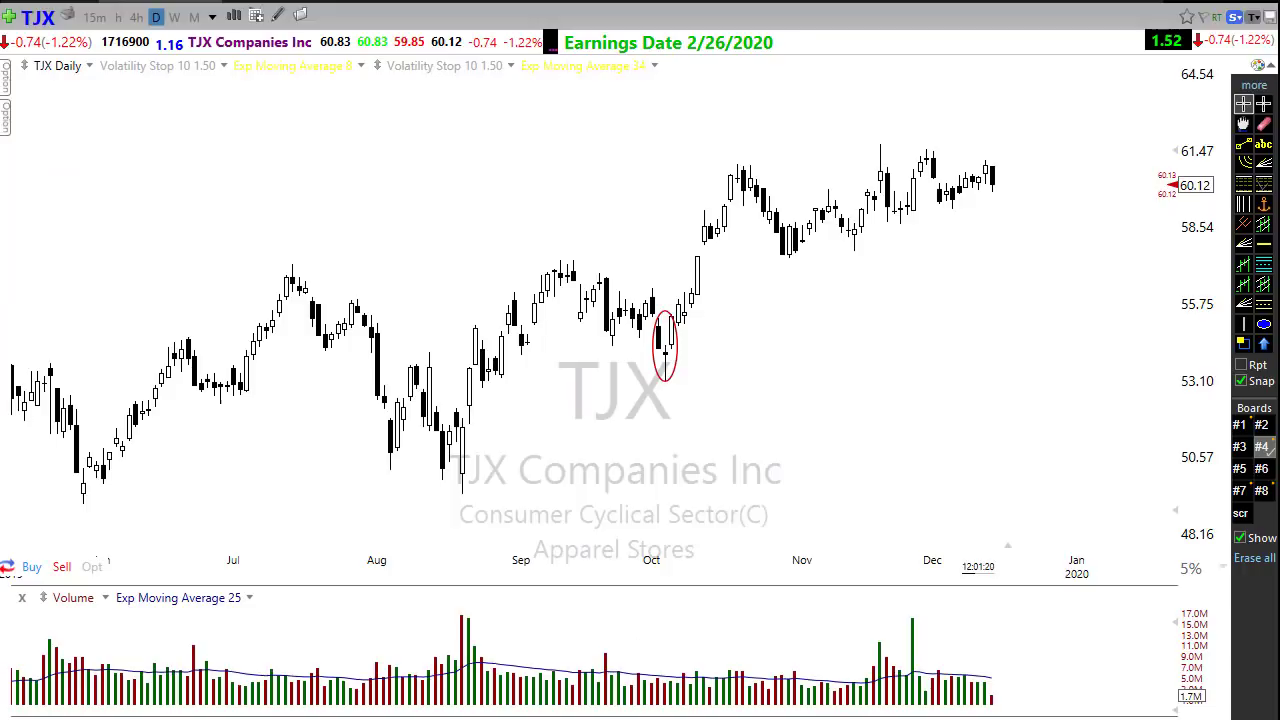
mouse_move(449, 488)
mouse_down()
mouse_move(620, 252)
mouse_move(740, 336)
mouse_up()
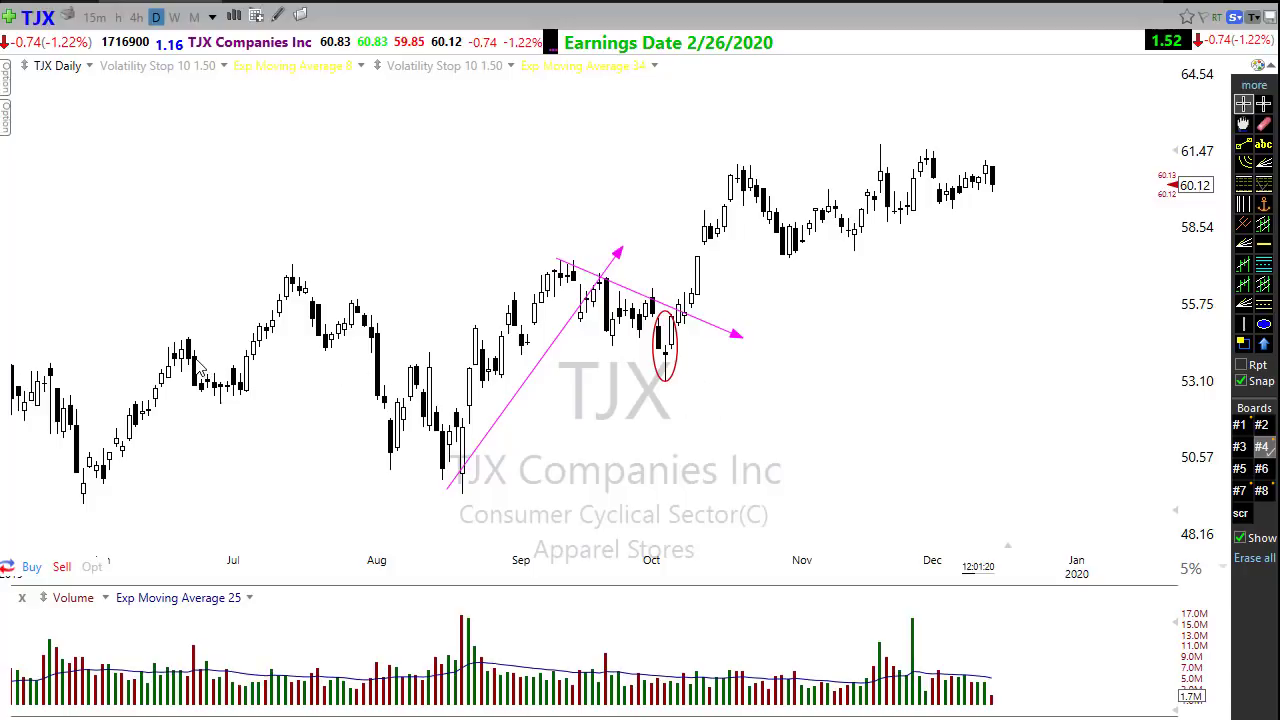
drag(197, 359, 832, 369)
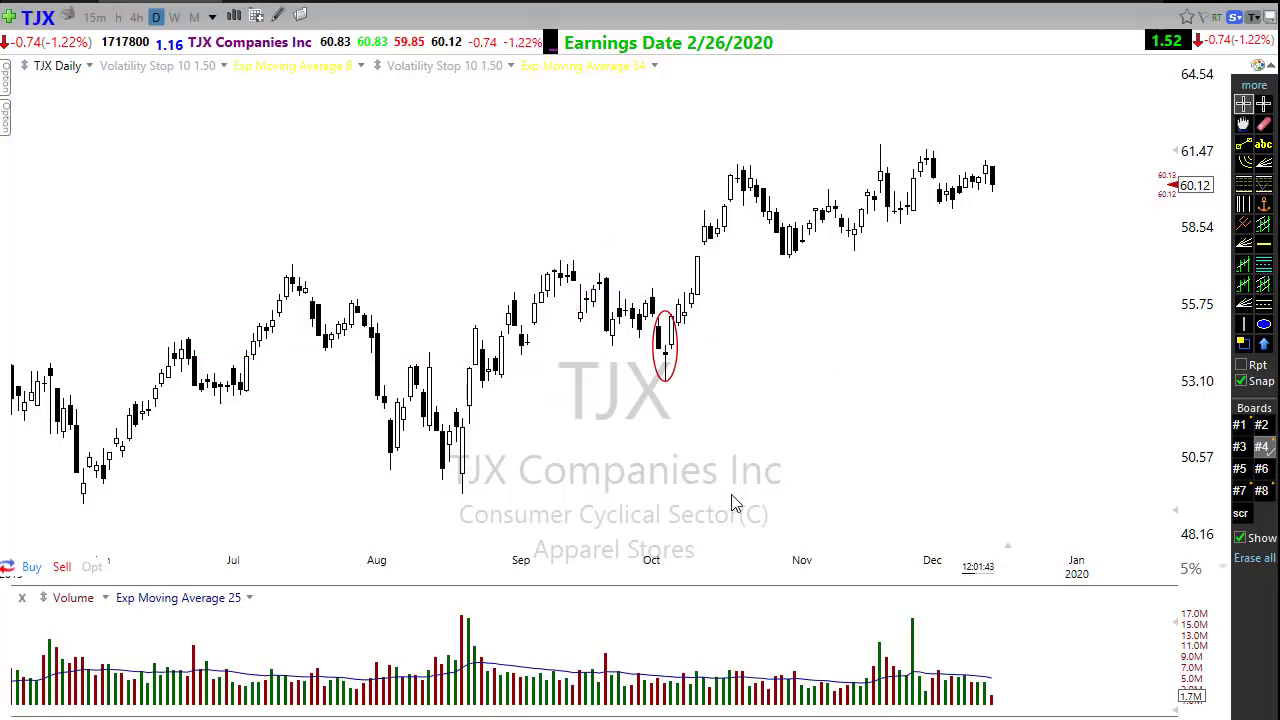
scroll(731, 502, up, 4)
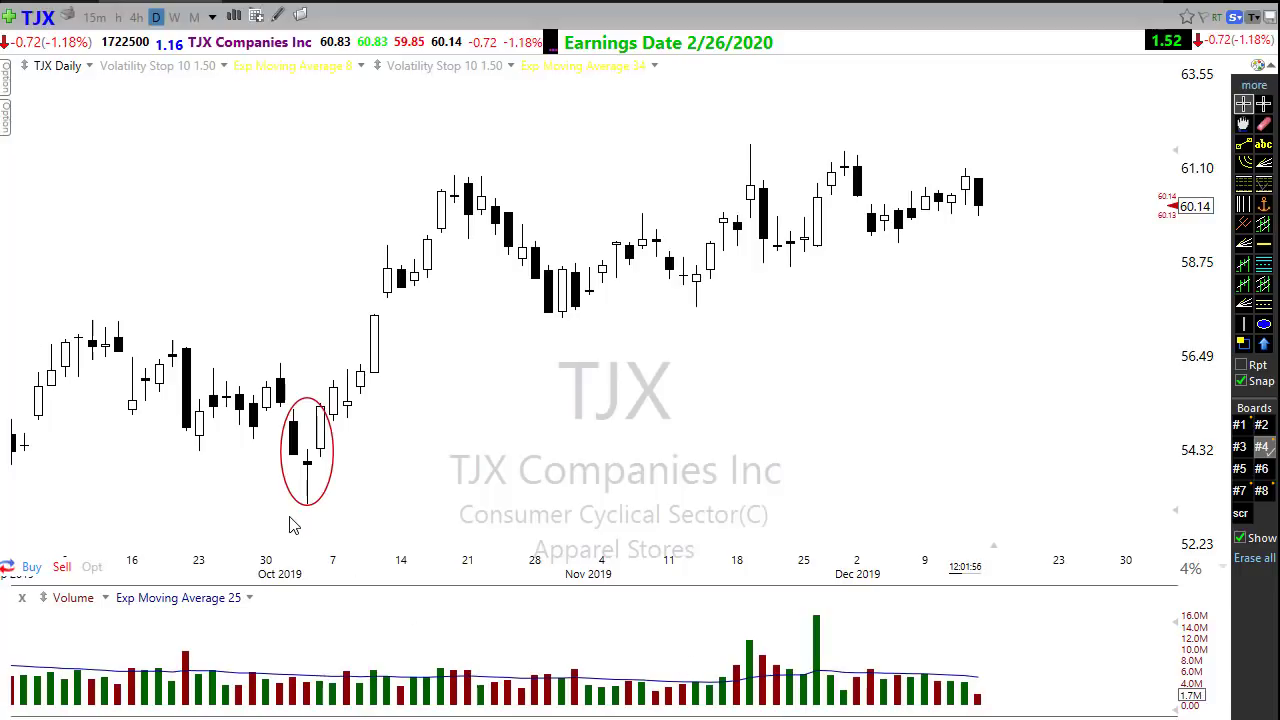
Draw a temporary horizontal arrow beneath the circled early-October low on the TJX chart and remove it.
drag(290, 515, 371, 520)
key(ctrl+z)
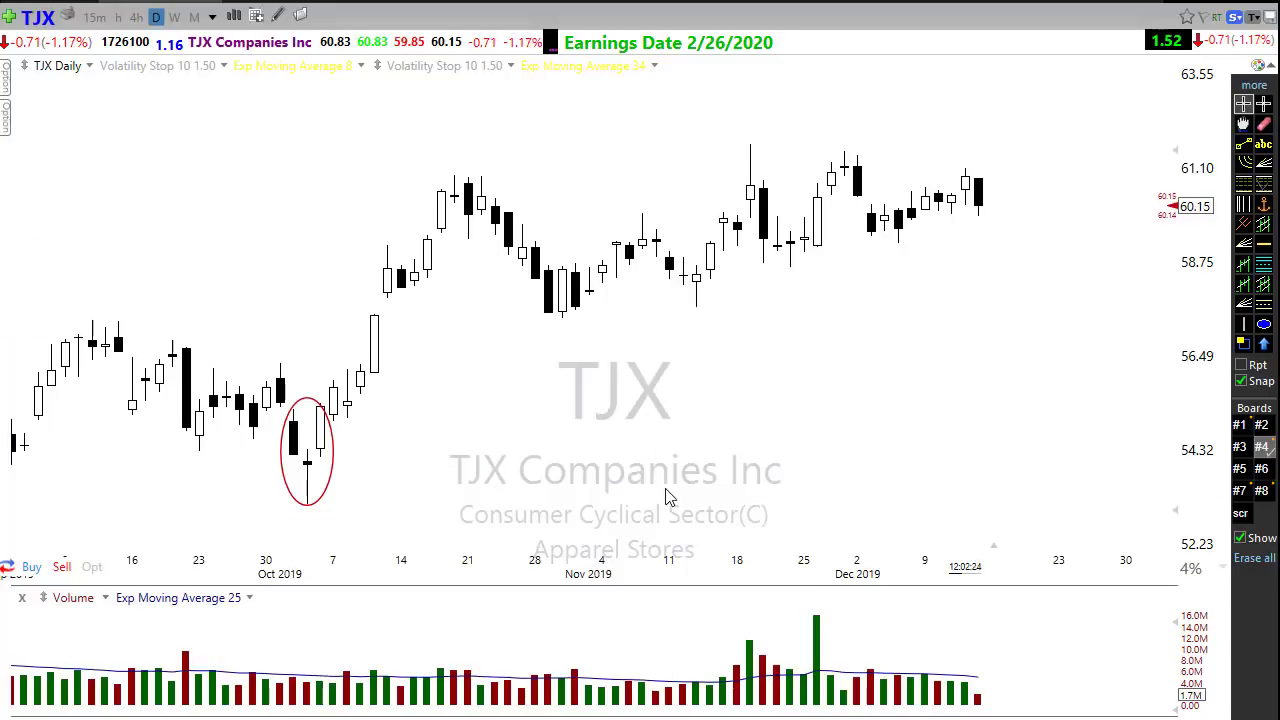
Change the chart symbol to FOXA, Fox Corporation.
text(fox)
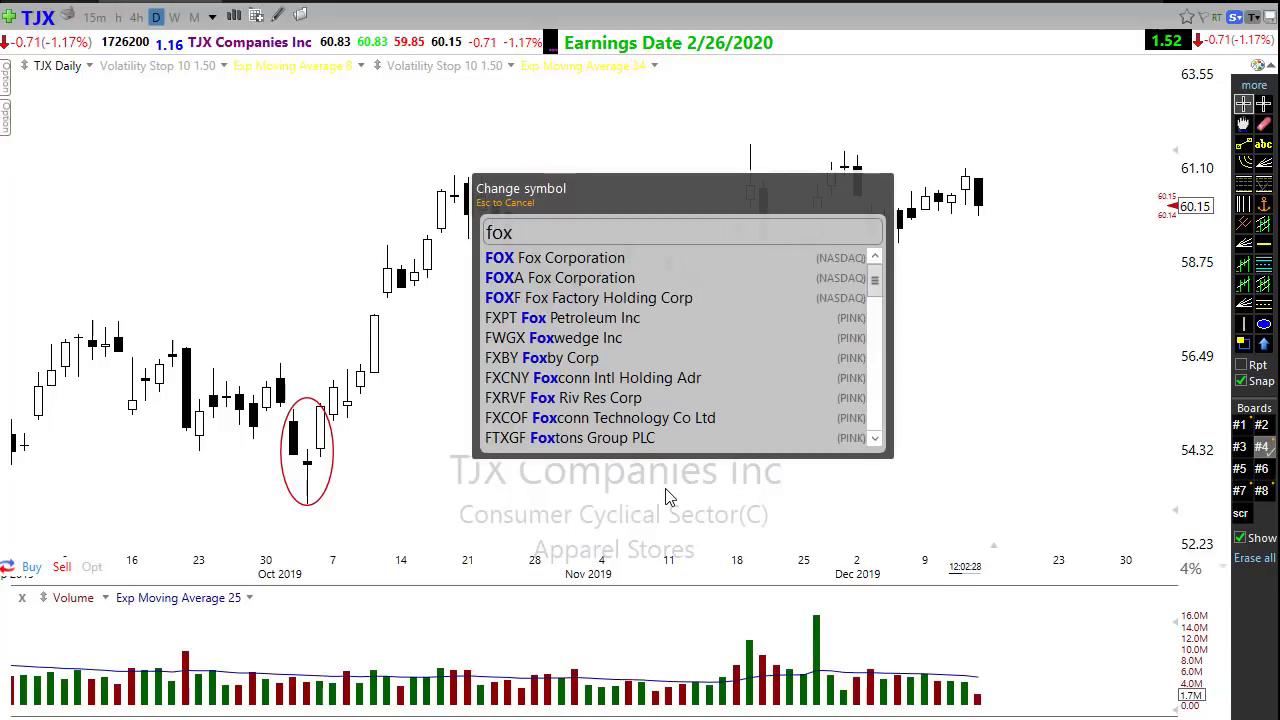
text(a)
key(Return)
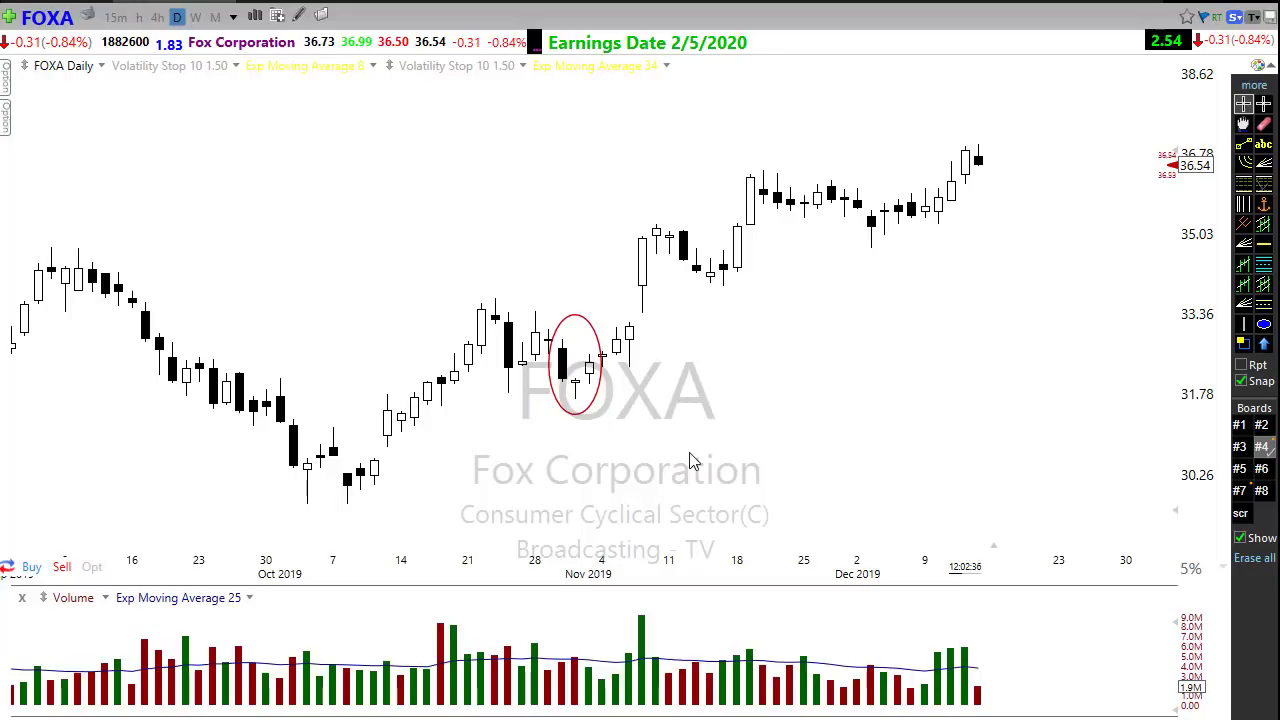
Examine the circled early-November candles on the FOXA daily chart against the price action since August.
scroll(686, 432, down, 3)
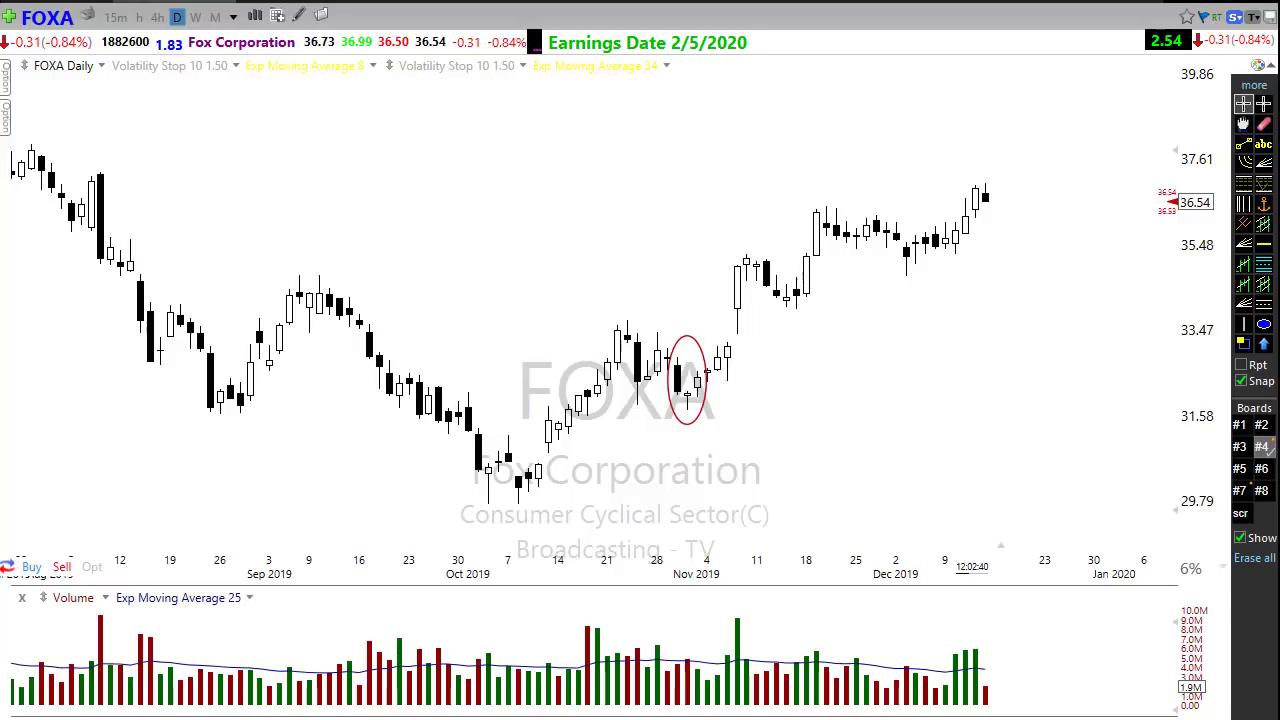
drag(846, 462, 868, 412)
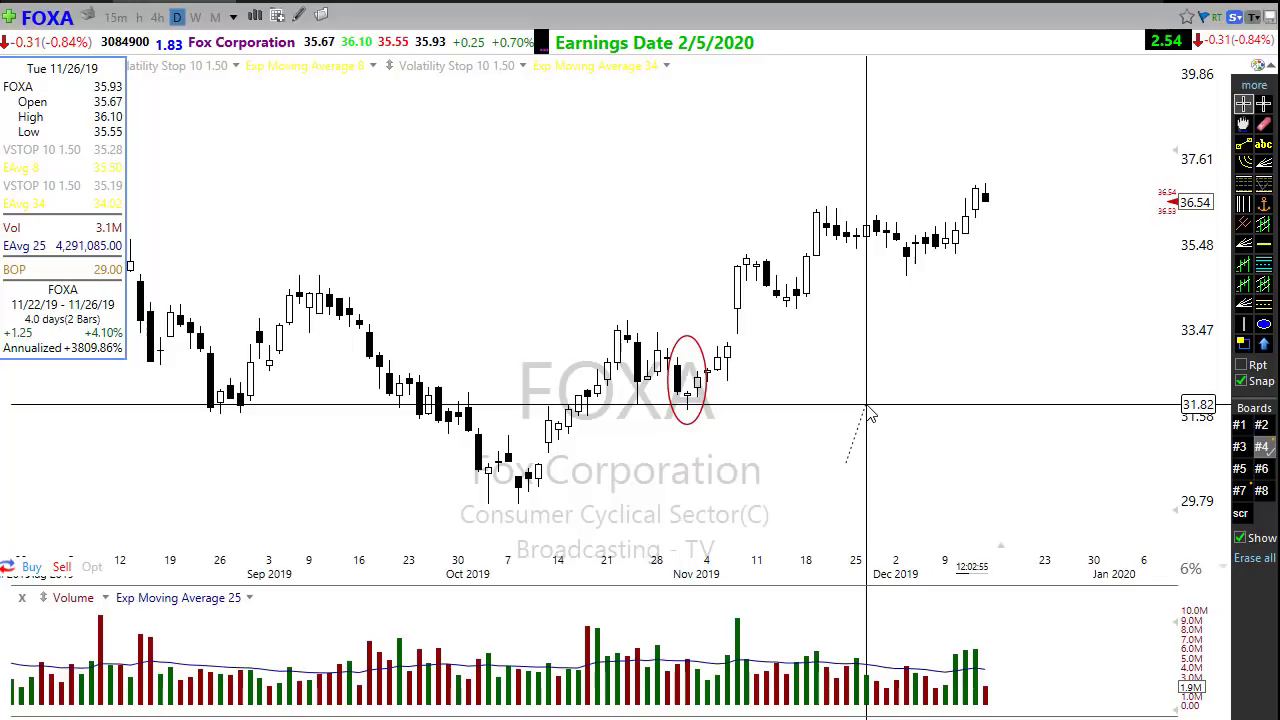
scroll(814, 480, up, 3)
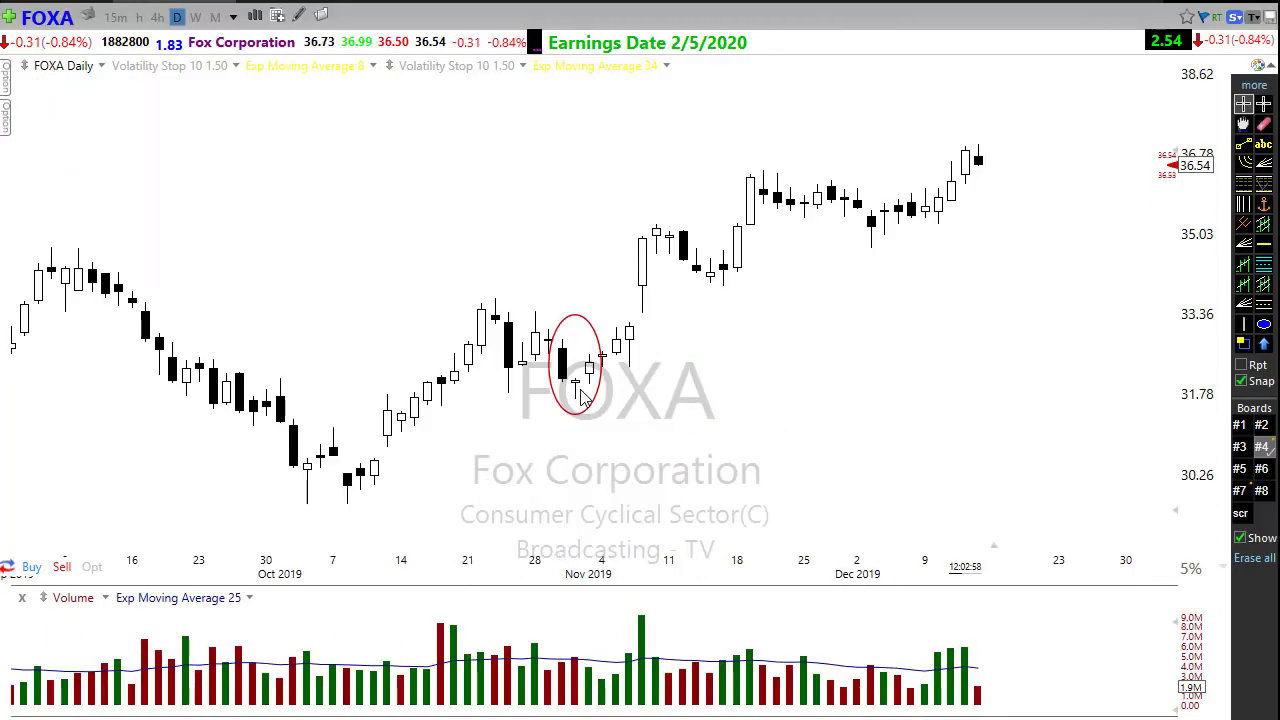
click(714, 402)
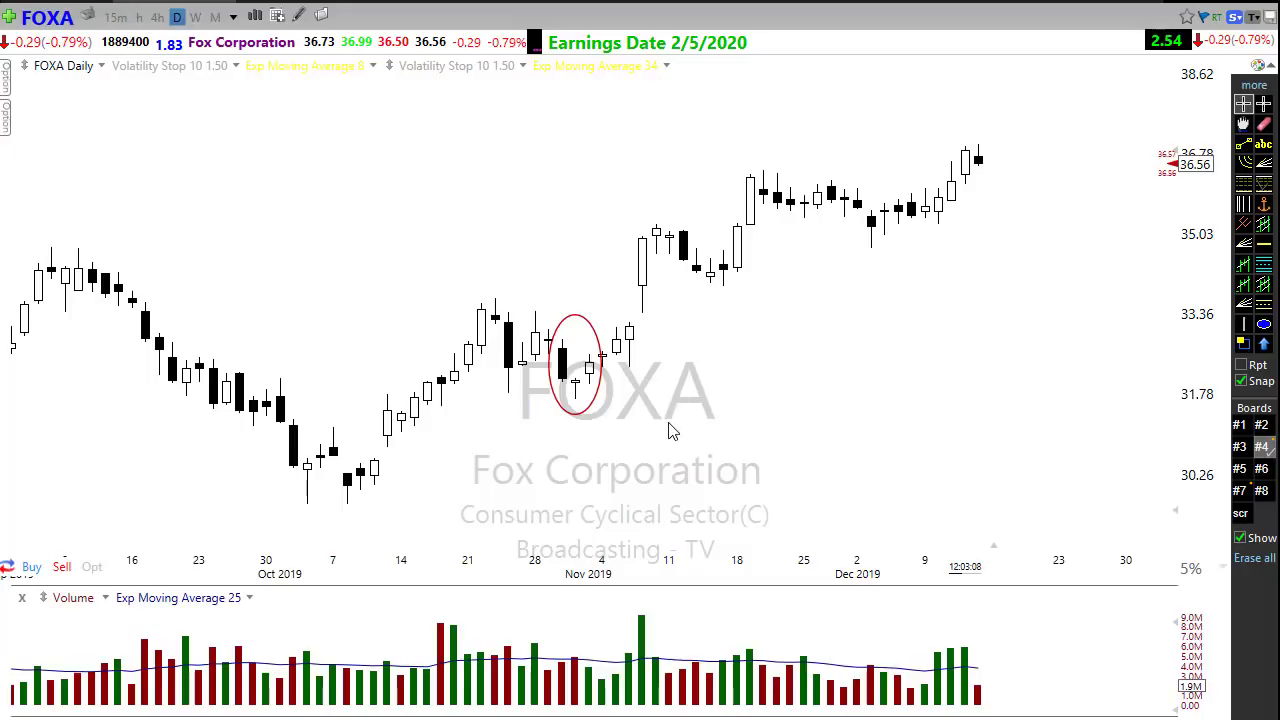
Change the chart symbol to GS, Goldman Sachs Group Inc, and examine the circled December candles.
text(GS)
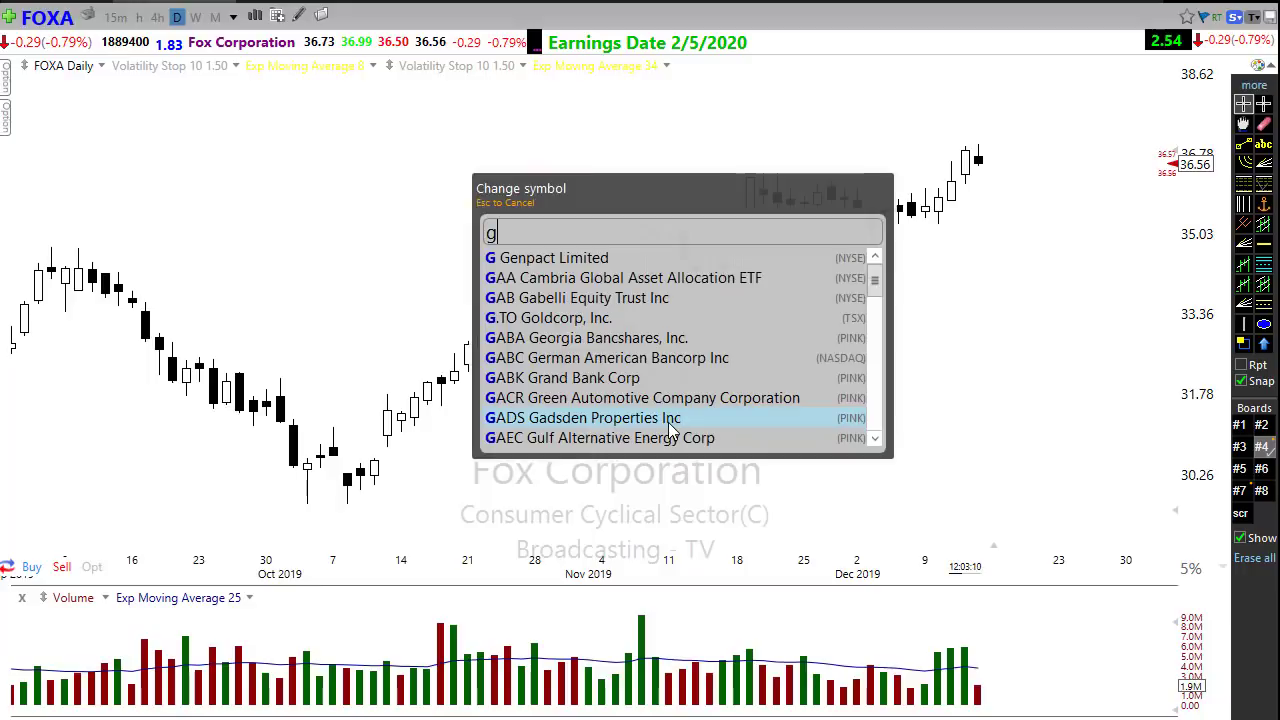
key(Return)
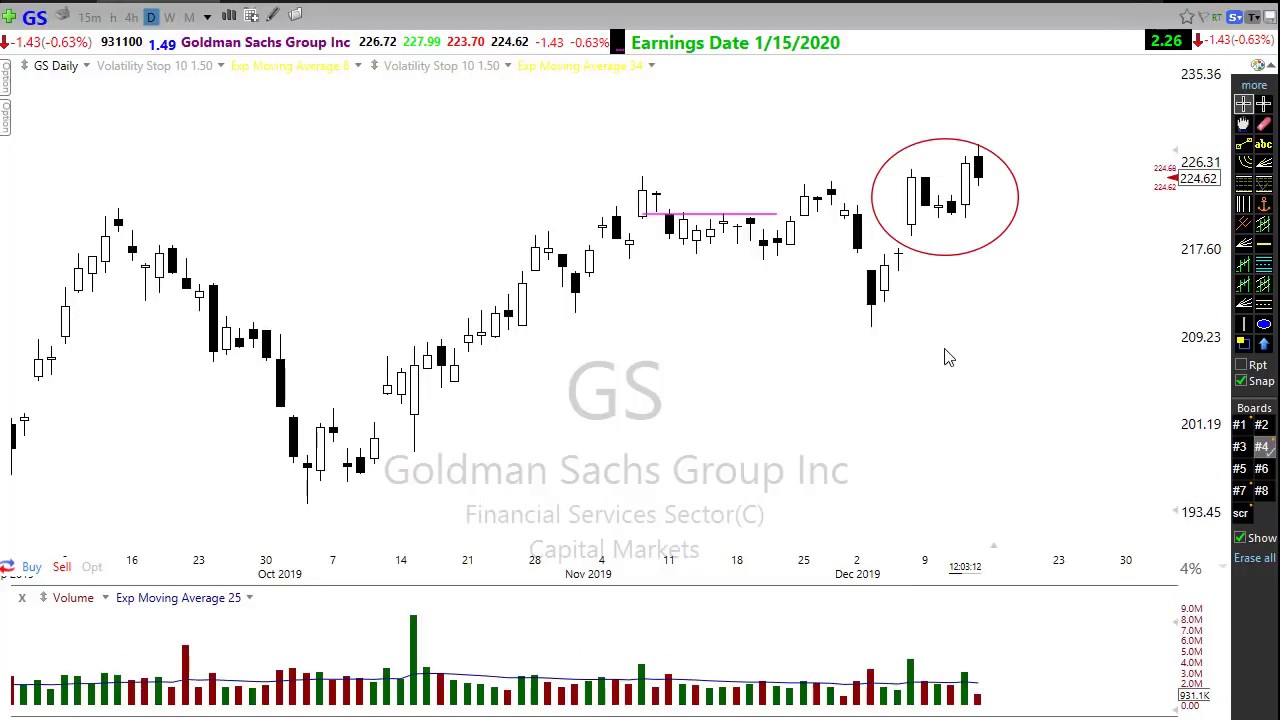
scroll(962, 403, up, 1)
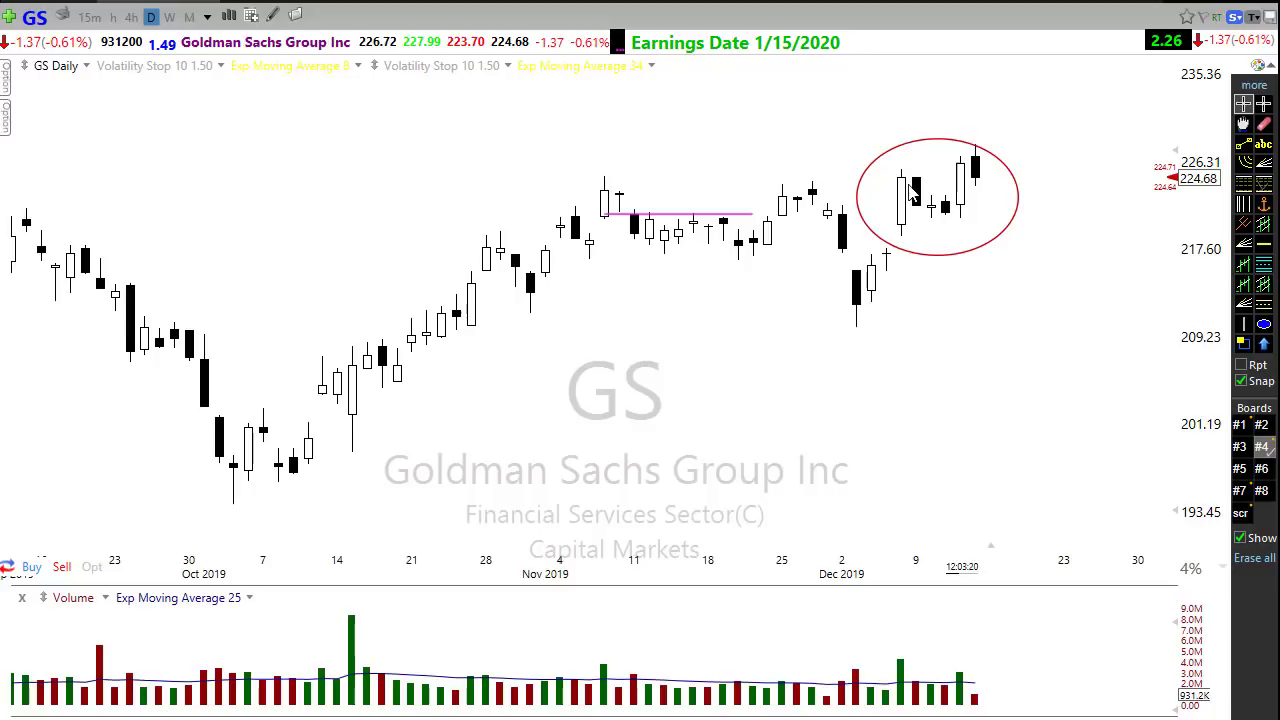
click(911, 249)
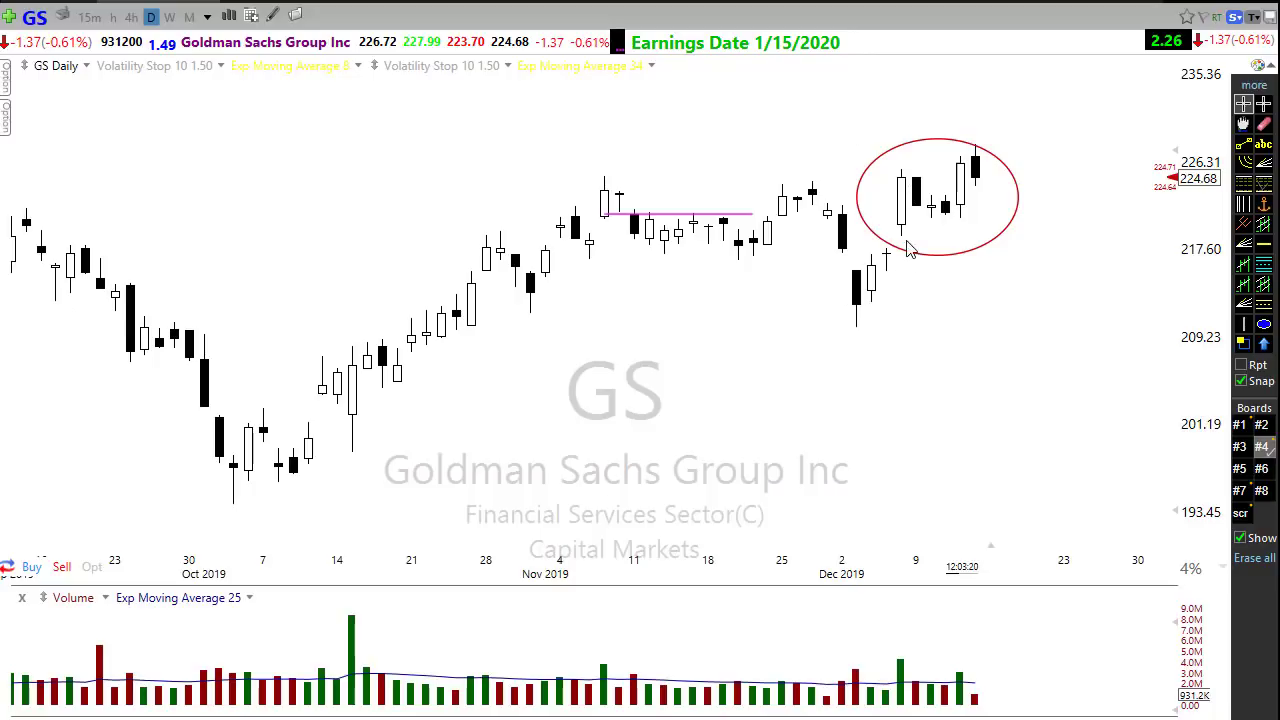
click(965, 207)
On the GS chart, draw an arrow pointing up at the early-October low and a nearly horizontal arrow along the August and October lows.
scroll(568, 448, down, 4)
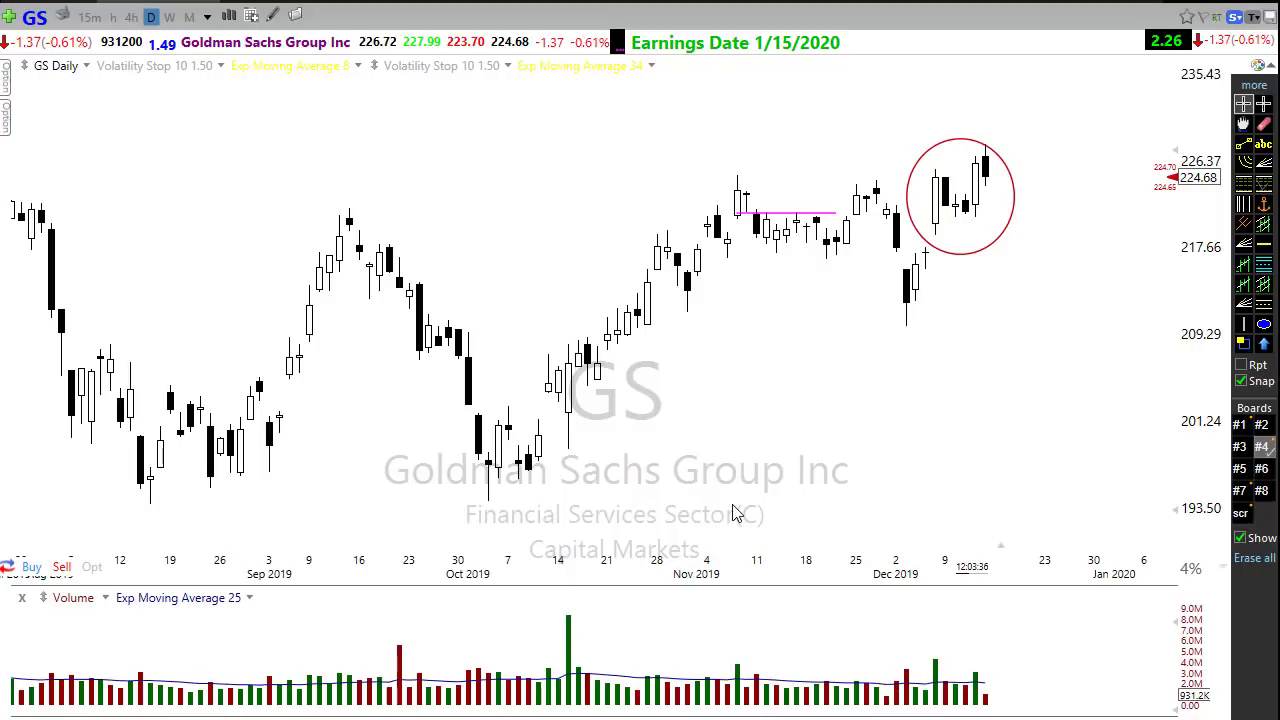
scroll(735, 512, down, 1)
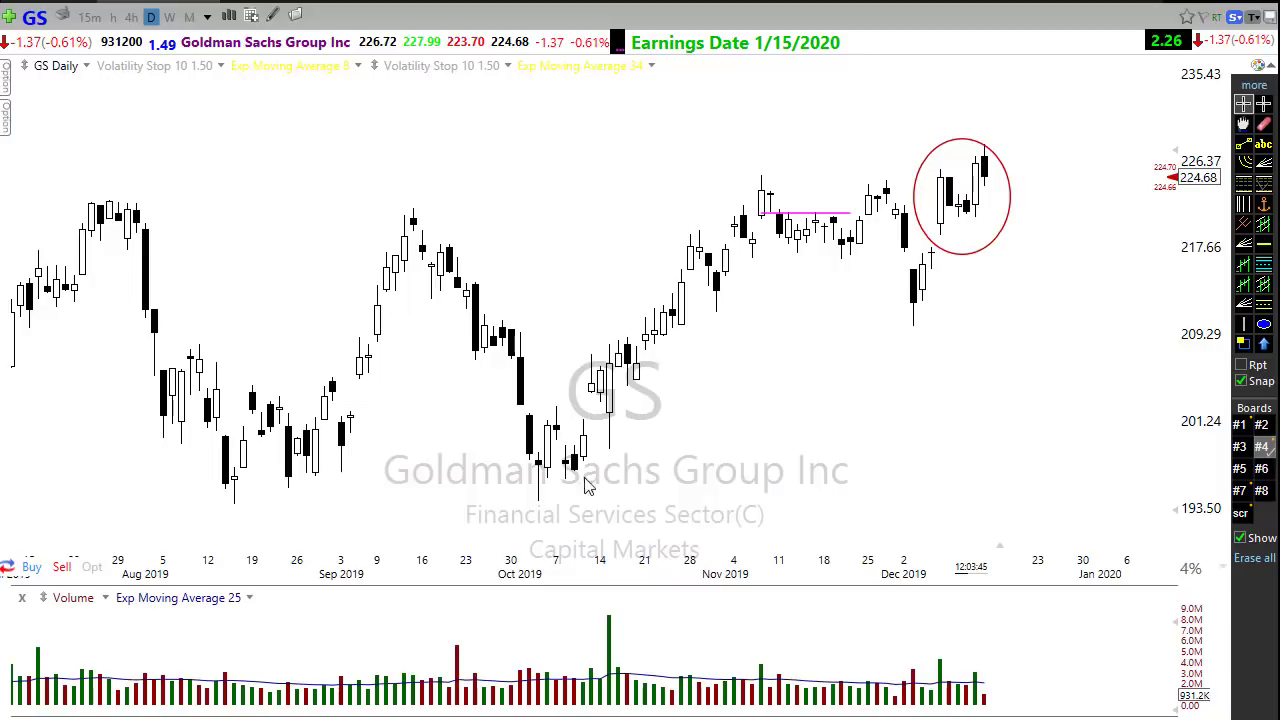
mouse_move(580, 549)
mouse_down()
mouse_move(532, 464)
mouse_move(545, 478)
mouse_up()
mouse_move(207, 493)
mouse_down()
mouse_move(714, 462)
mouse_move(730, 500)
mouse_up()
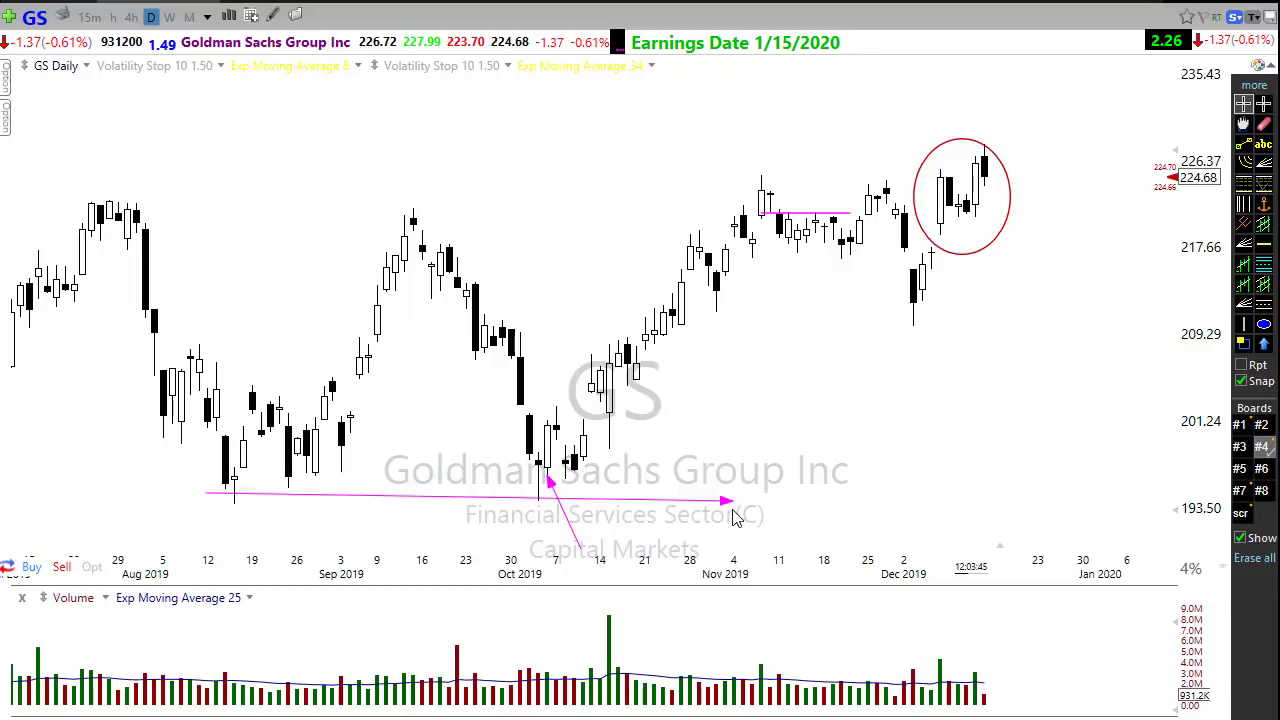